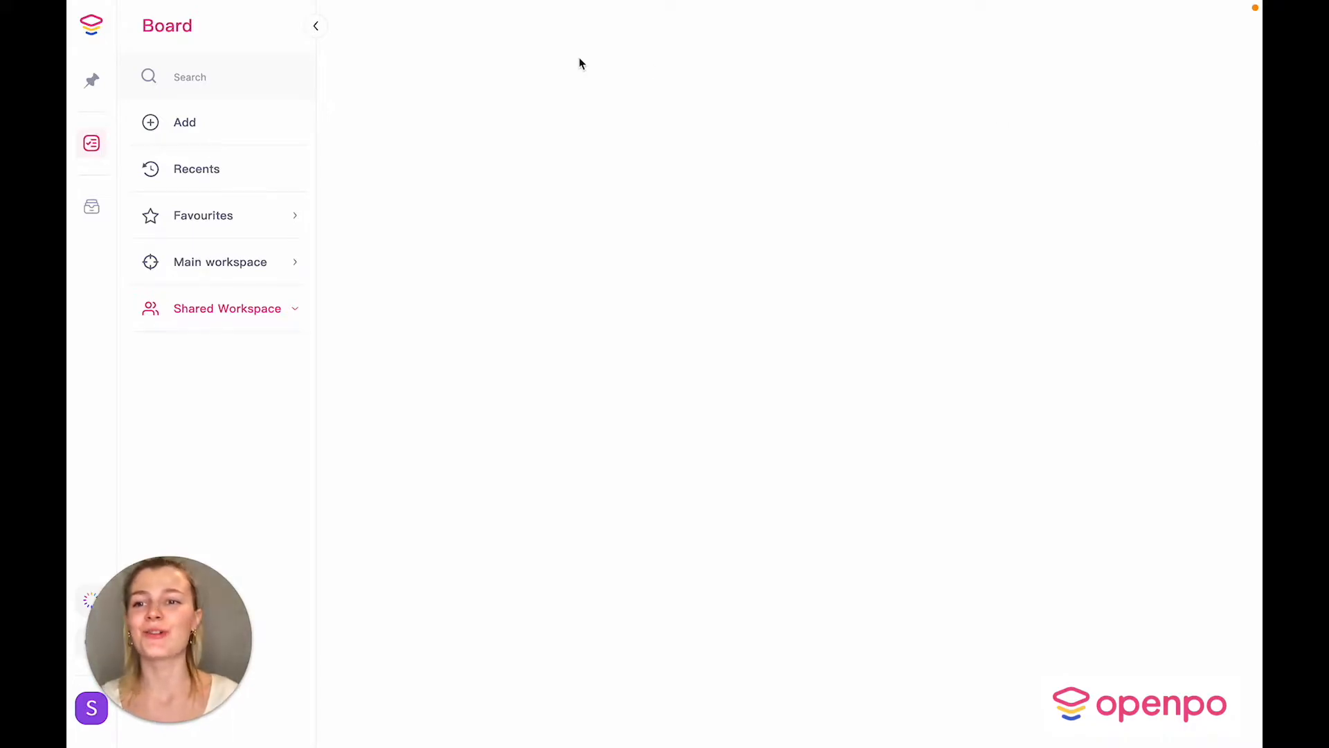
Step: Import Testing Data.xlsx, using row 1 for column names and the SKU column for item names
click(182, 135)
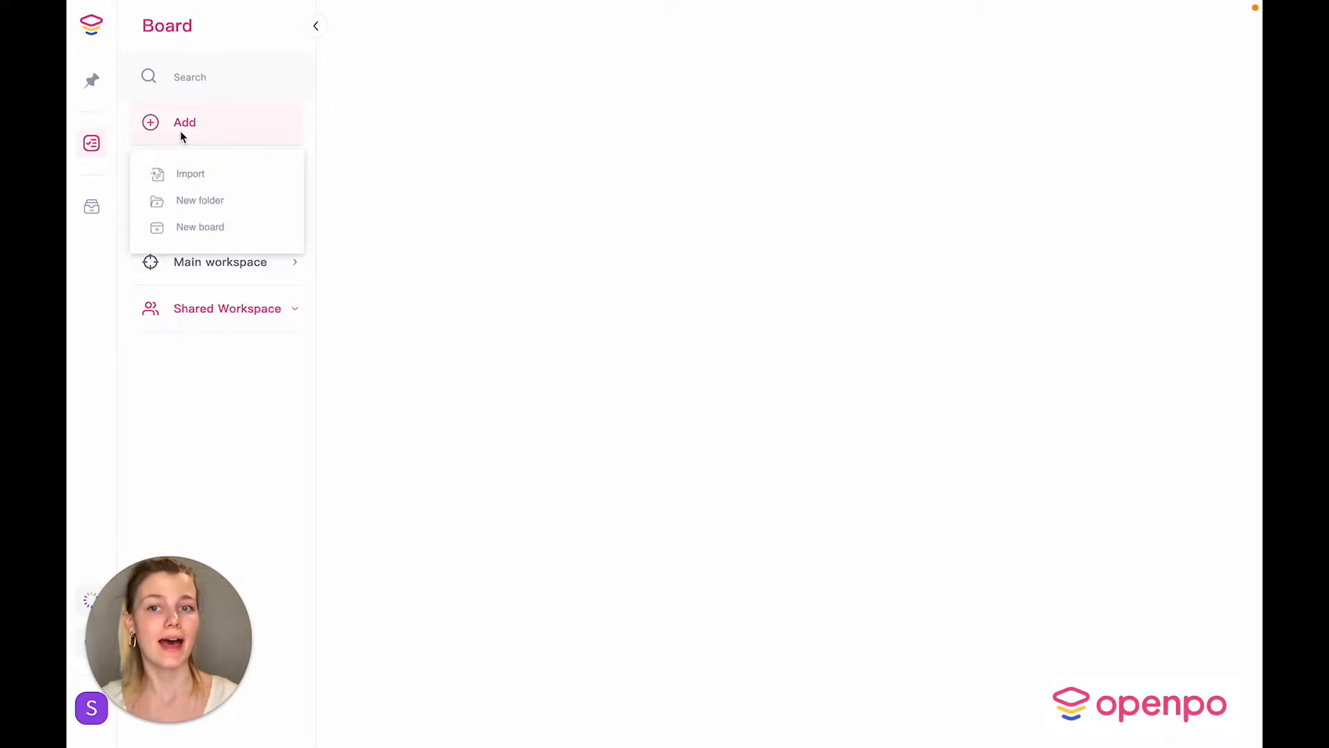
click(182, 177)
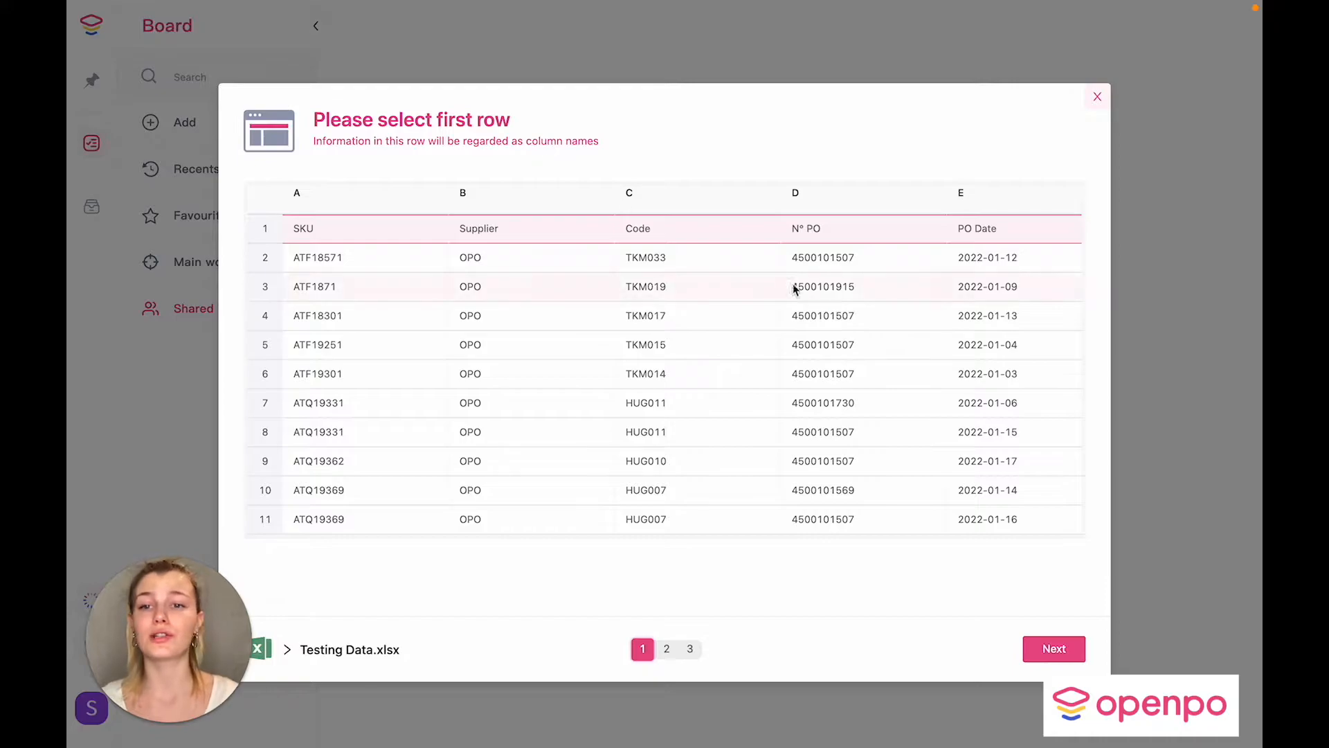
click(1061, 655)
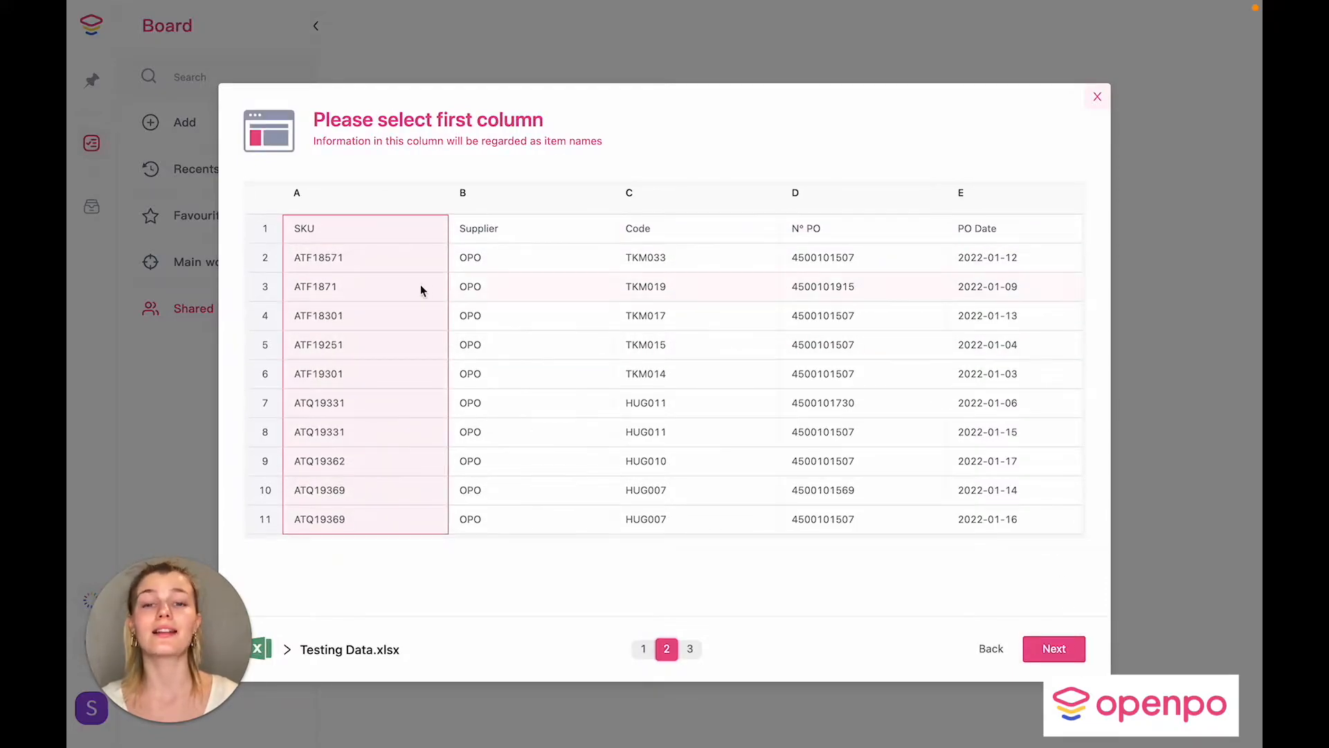
click(1034, 652)
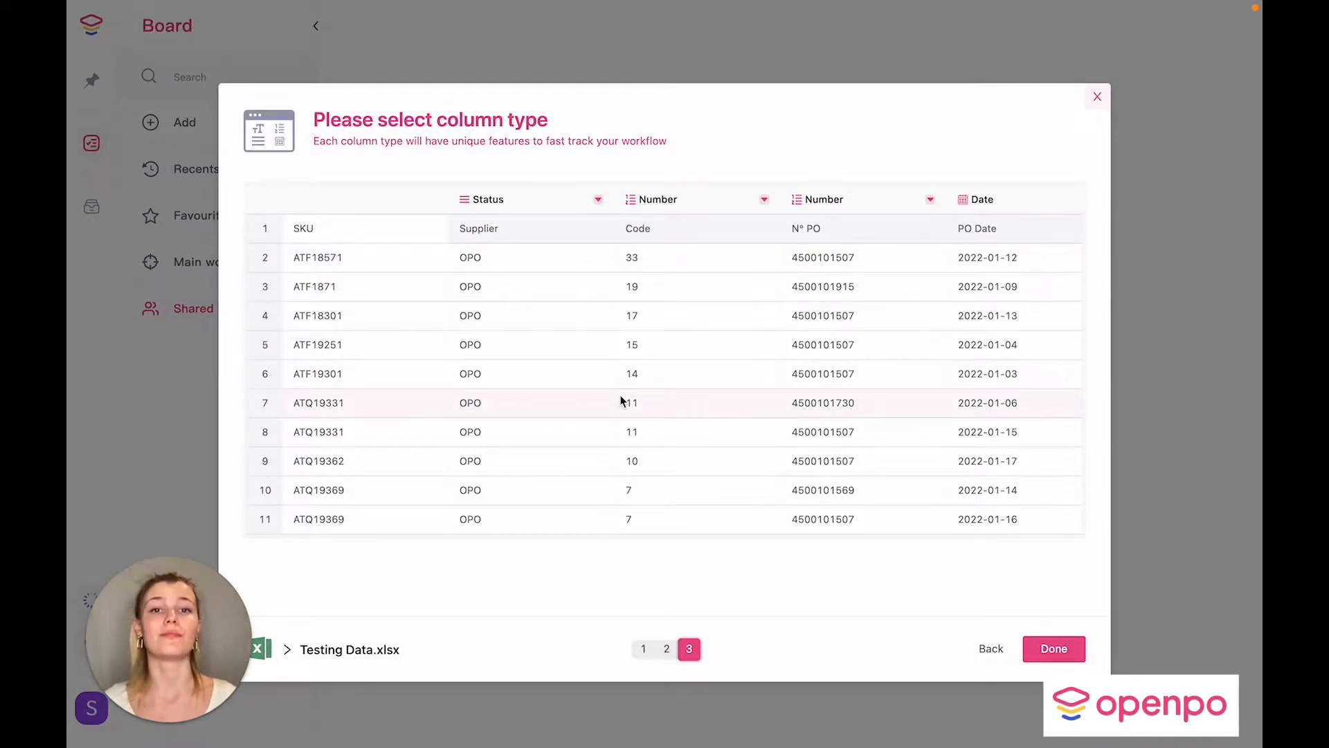
Step: Set Code and N° PO to Text and Delivery Update to Date, then create the board
click(764, 199)
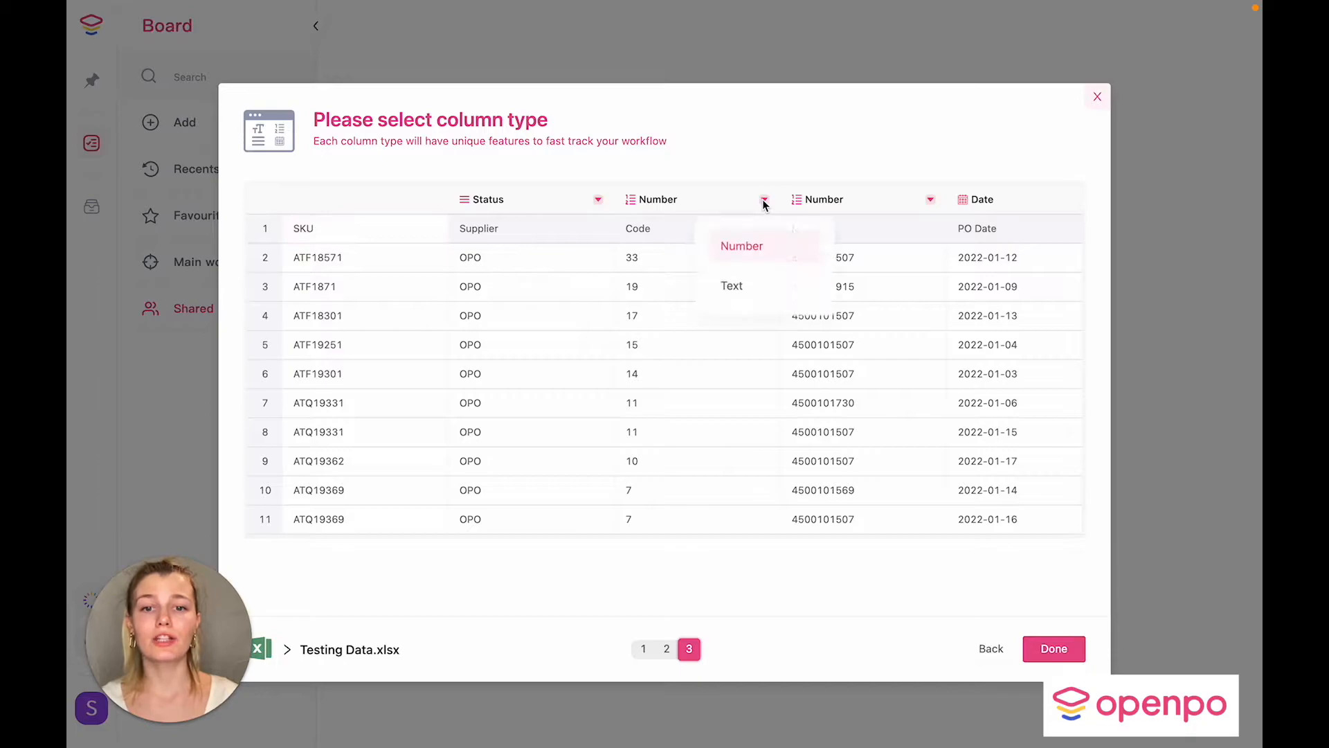
click(732, 286)
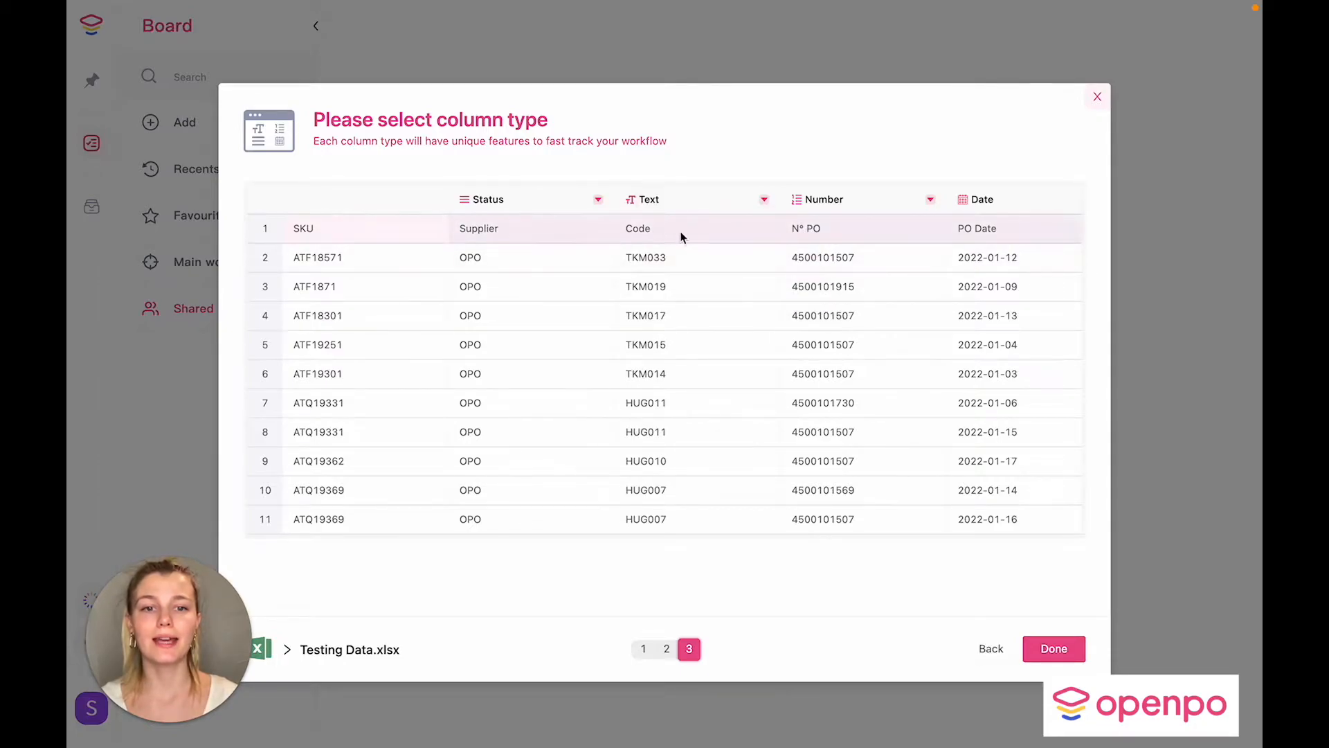
click(930, 200)
click(903, 335)
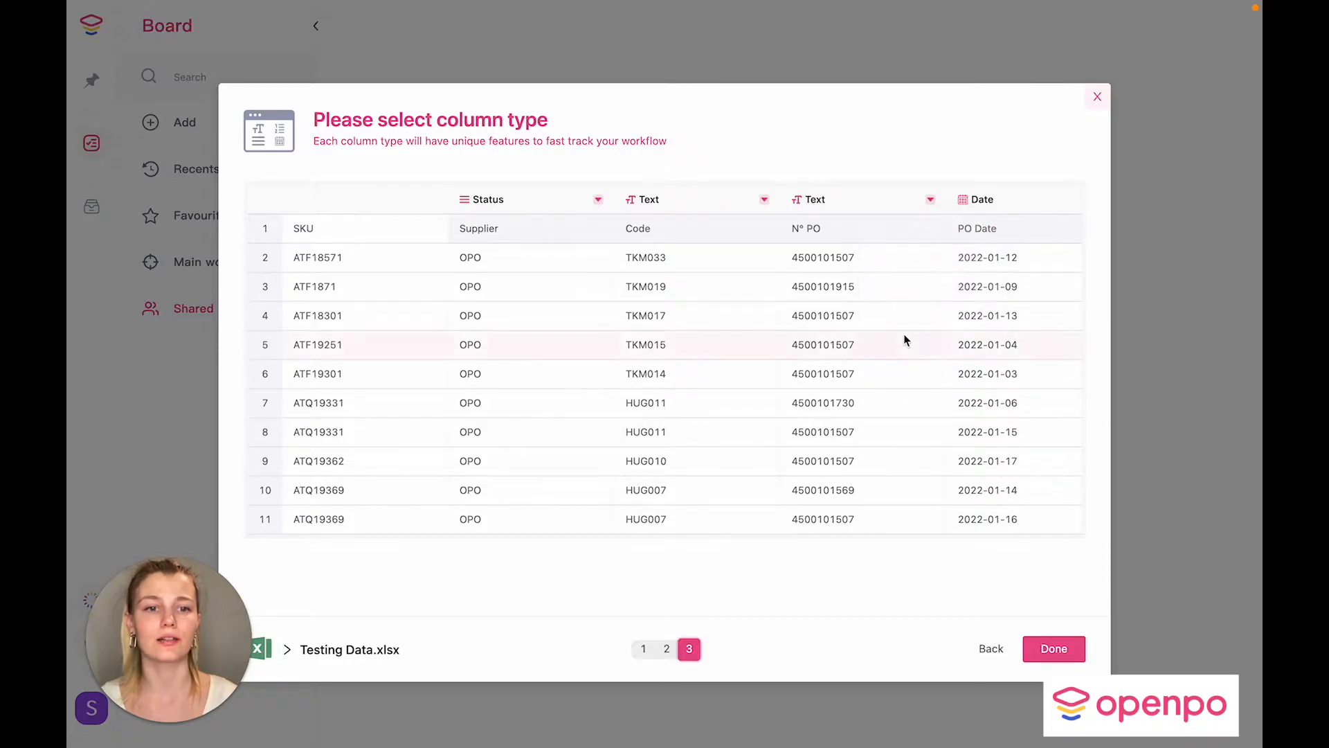
scroll(903, 335, right, 10)
scroll(903, 334, right, 4)
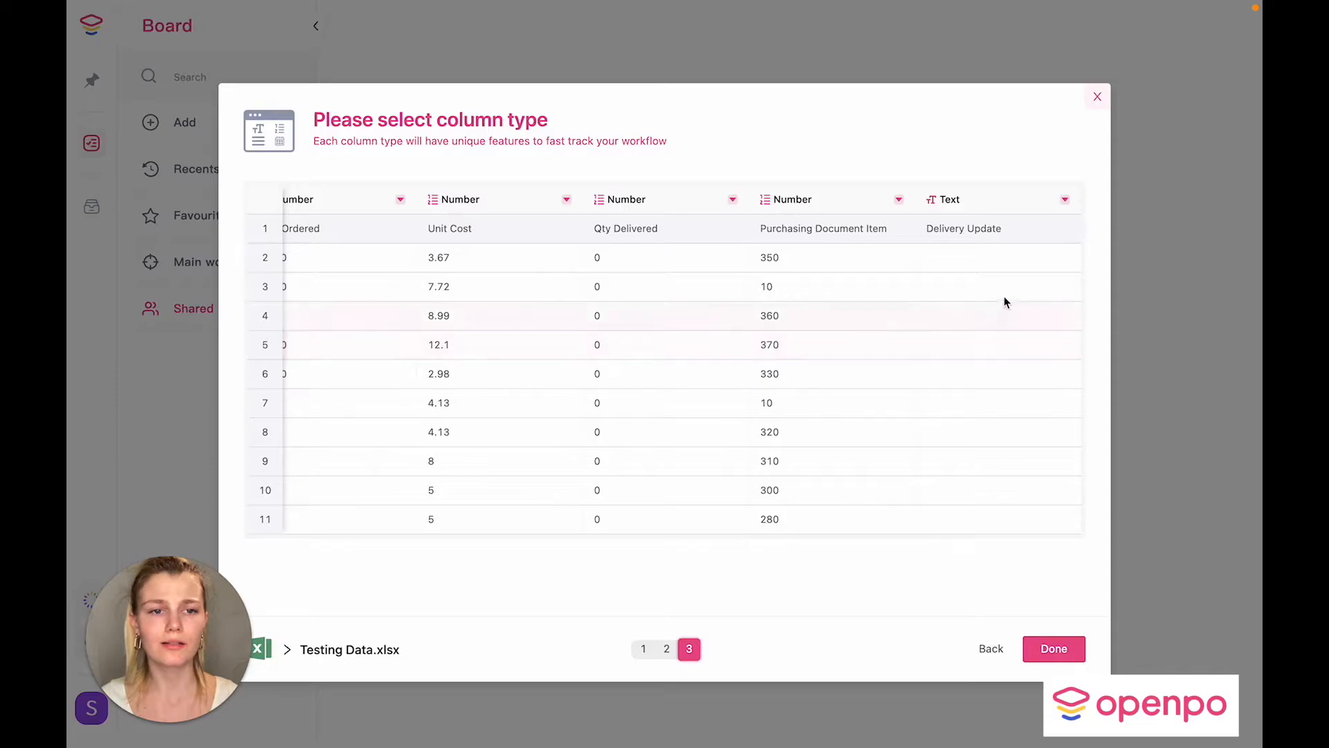
click(1064, 200)
click(1052, 294)
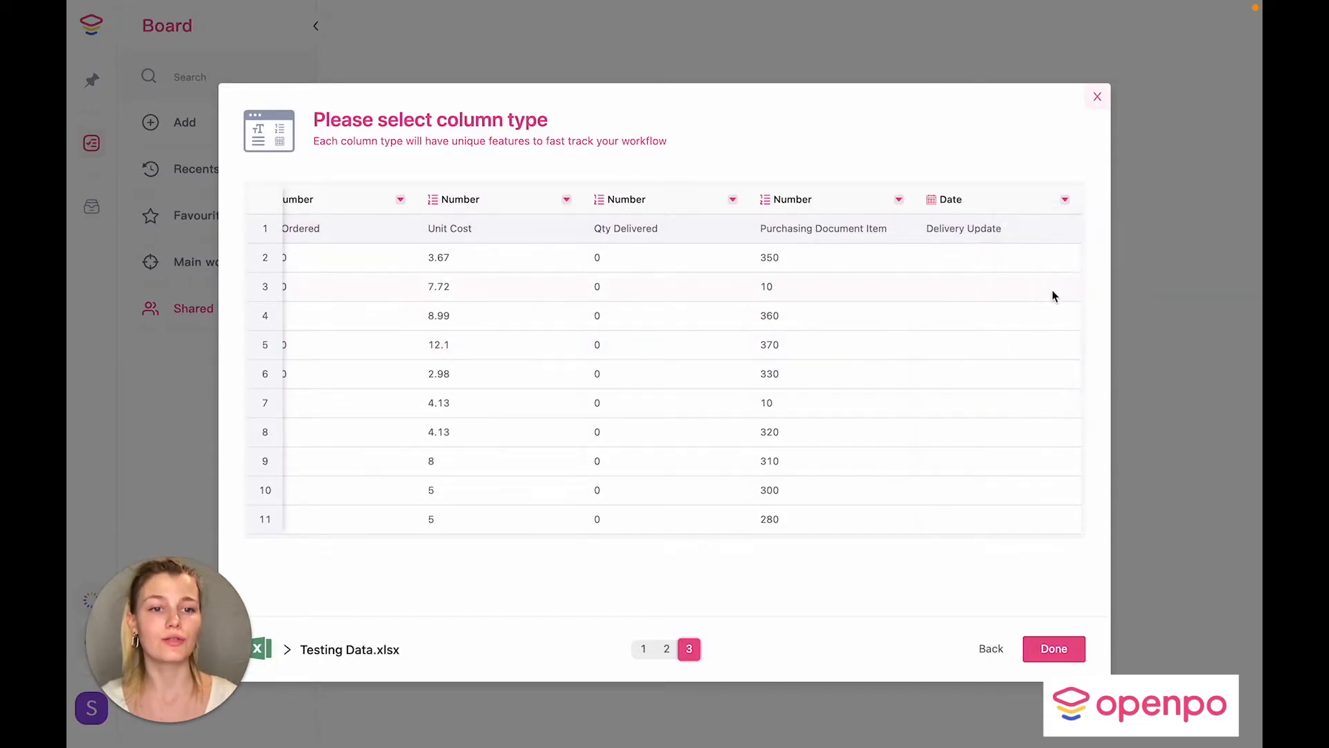
scroll(707, 447, left, 10)
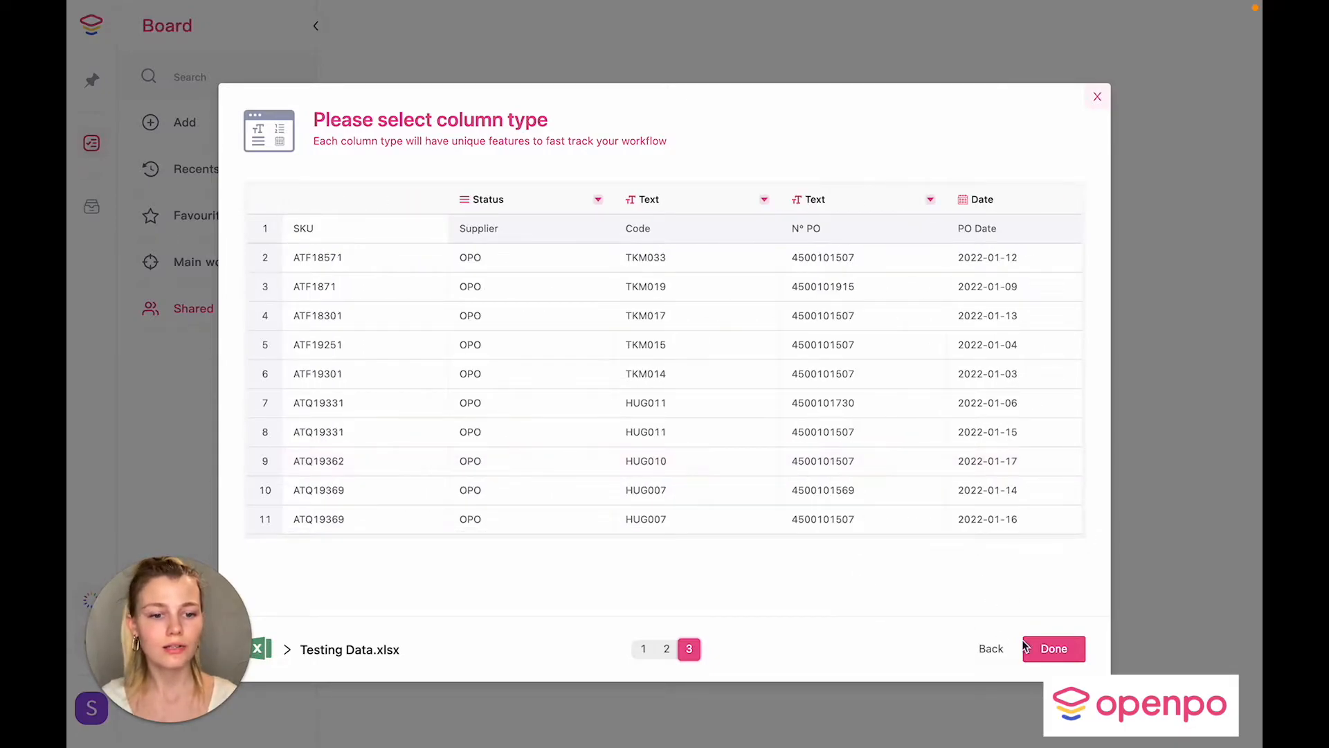
click(1053, 650)
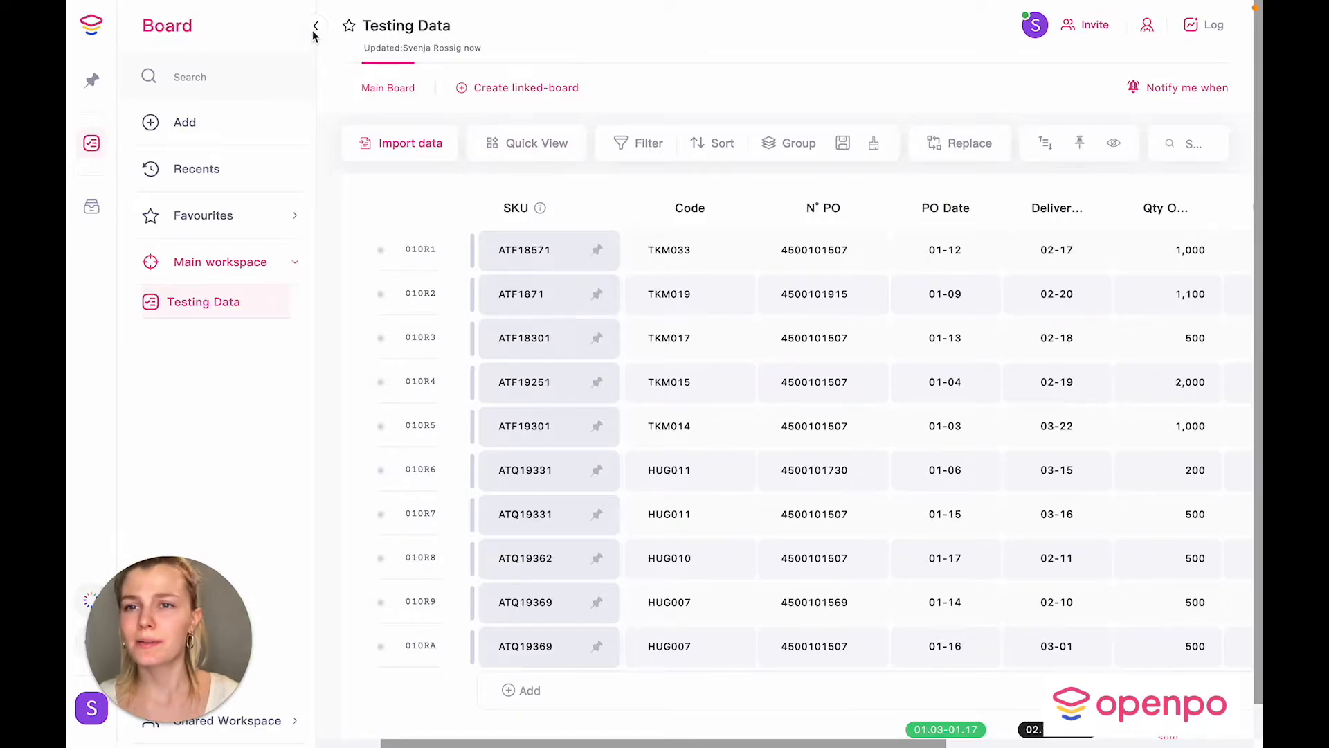
Step: Collapse the sidebar and widen the Delivery Required column until its full title shows
click(313, 30)
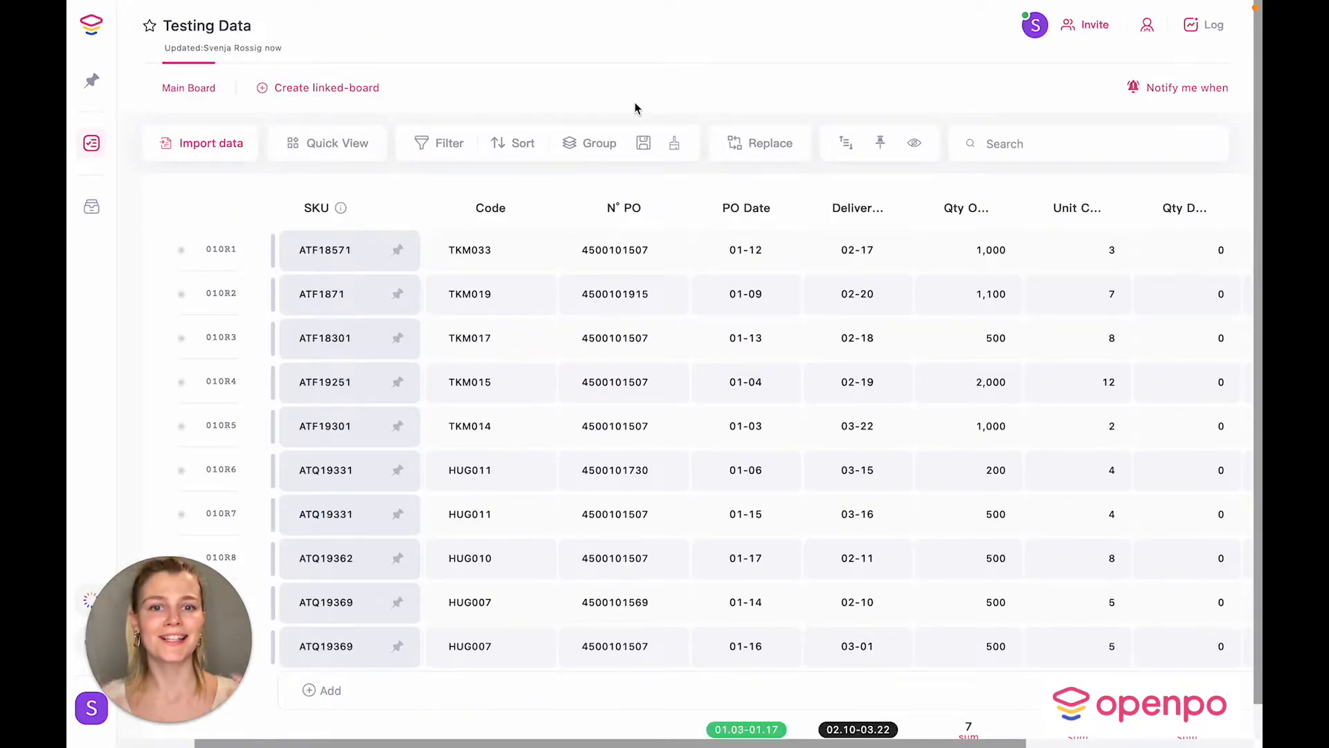
drag(913, 208, 1020, 207)
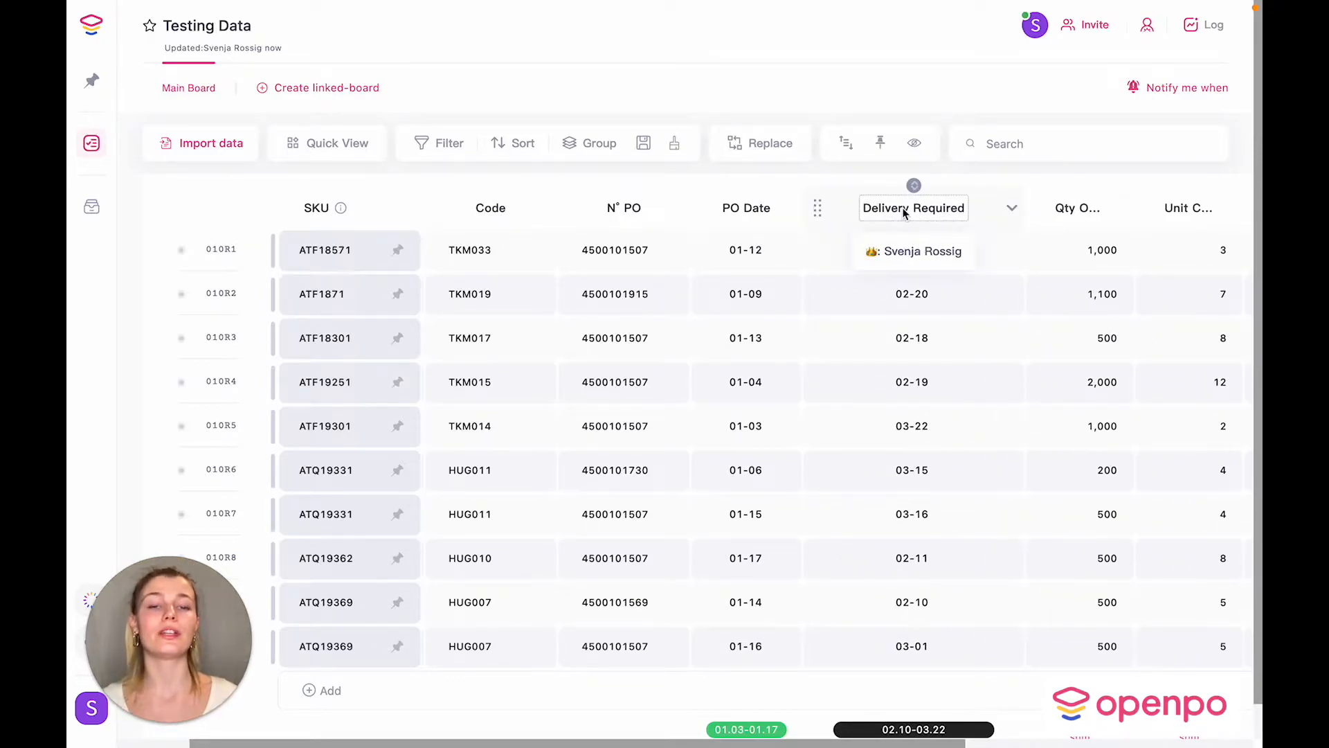
click(1011, 208)
Step: Format Delivery Required as 03-Mar-2022 with first-day-of-year week numbers and day and week countdowns
click(1046, 246)
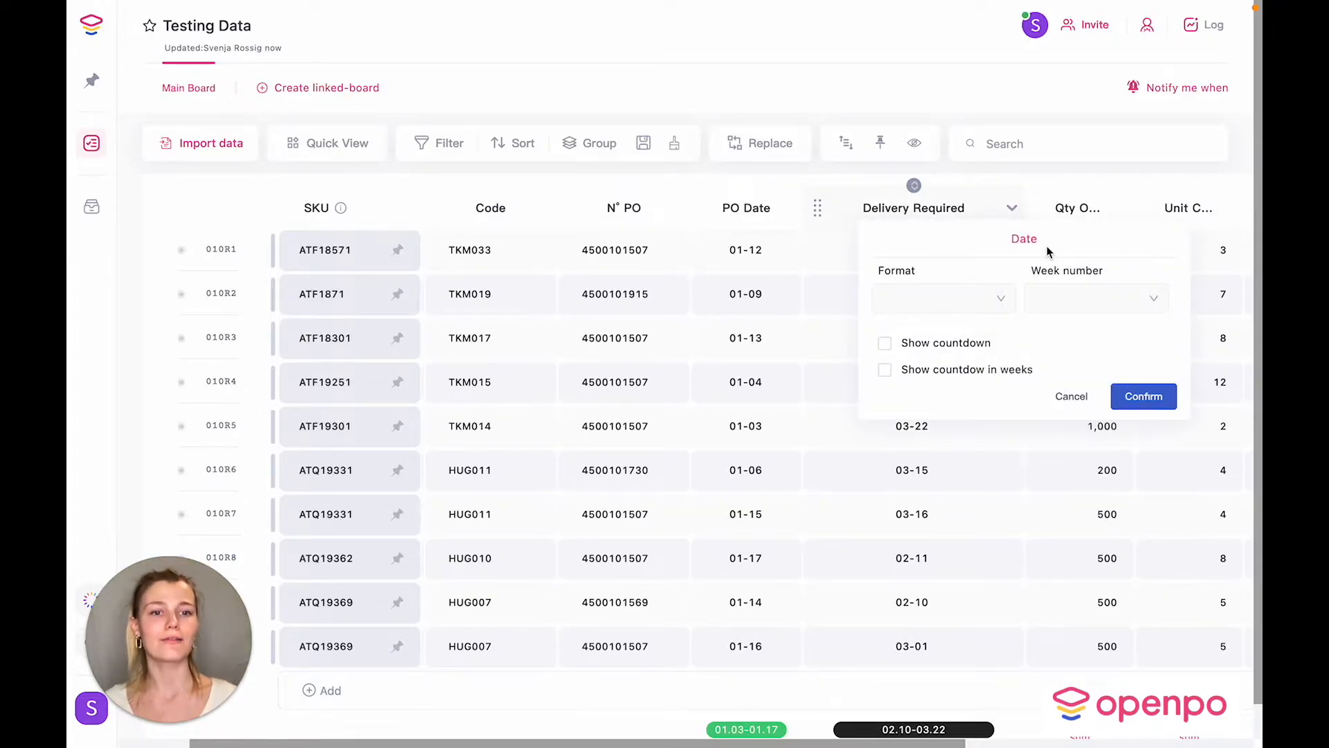
click(1000, 299)
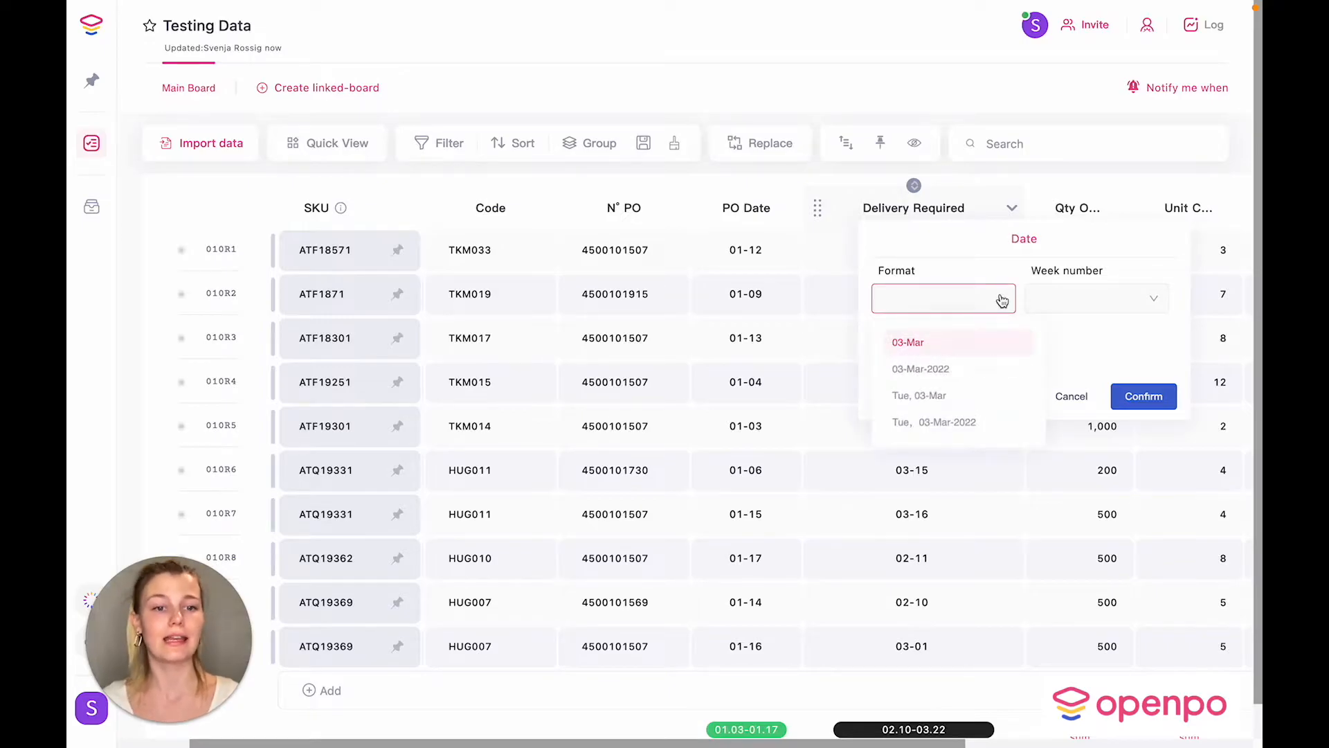
click(950, 369)
click(1103, 299)
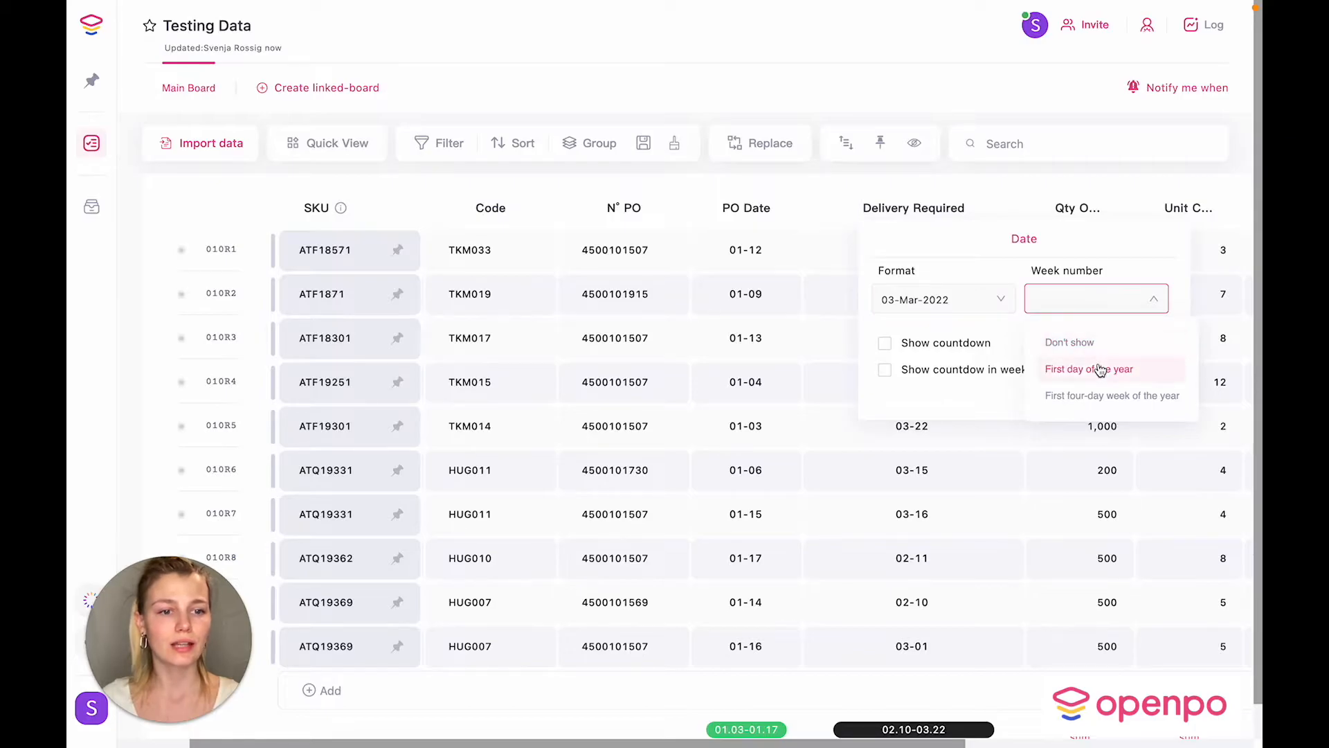
click(1075, 370)
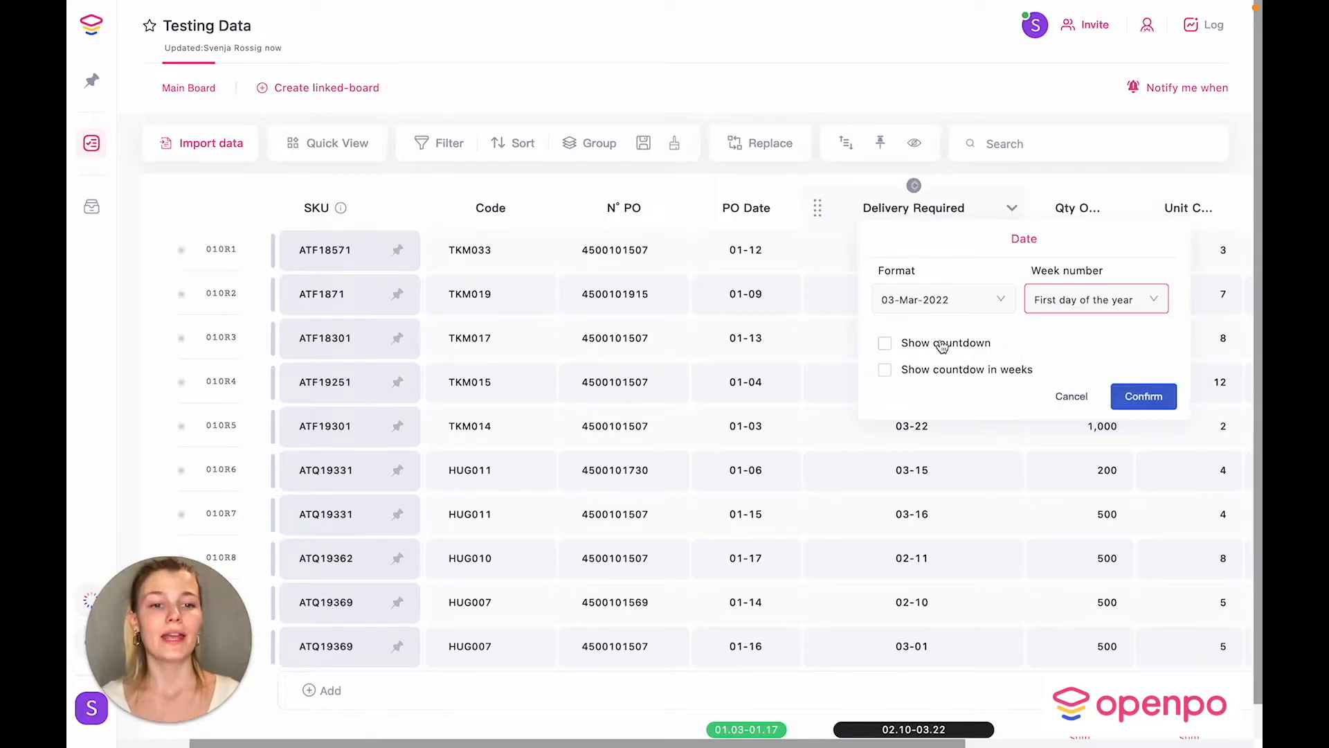
click(885, 343)
click(885, 372)
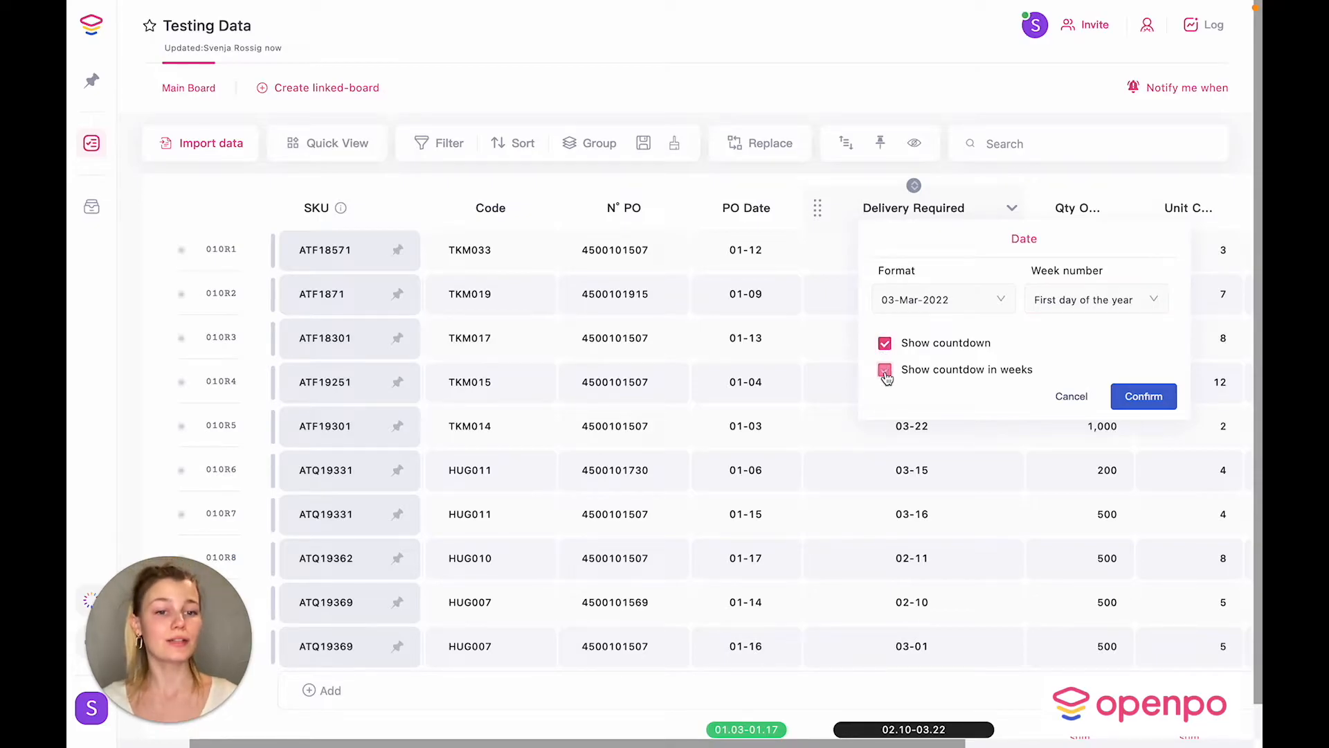
click(1145, 395)
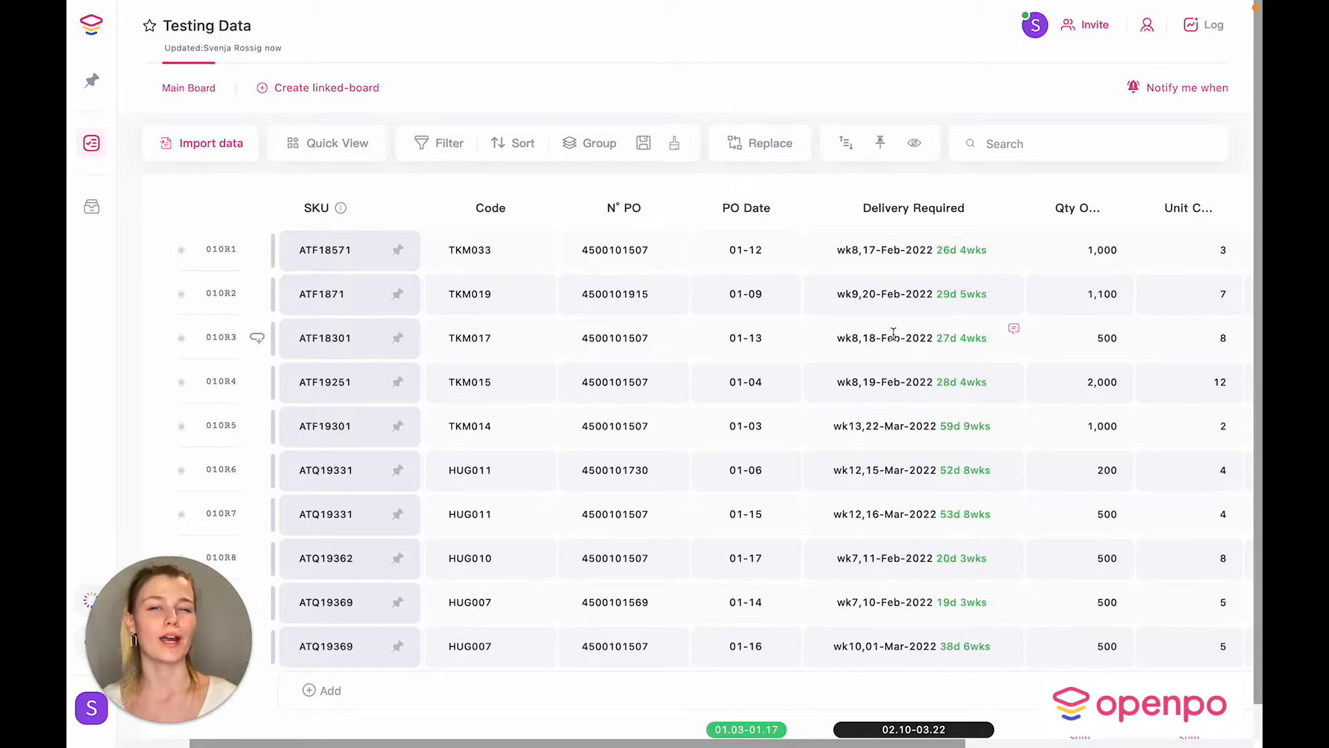
Step: Append a Formula column at the board's end and rename it 'Open Qty'
scroll(1027, 403, right, 4)
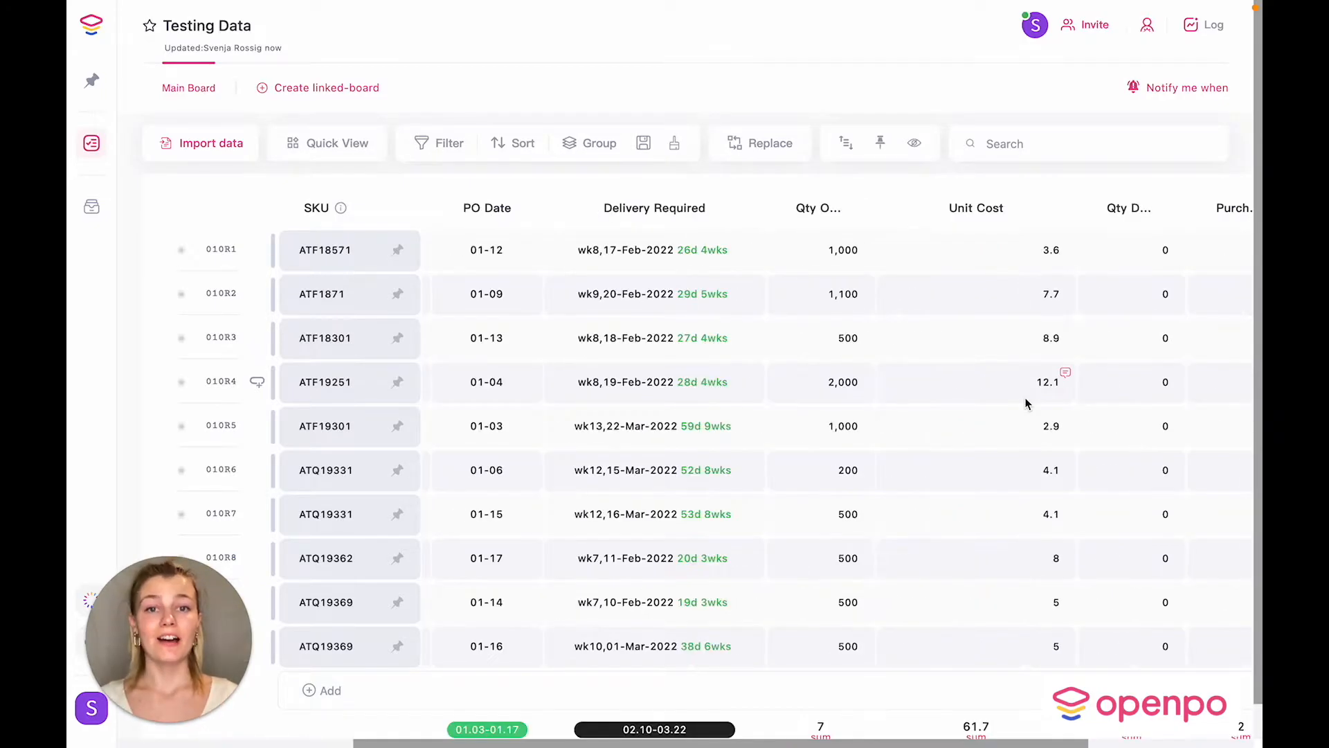
scroll(1026, 402, right, 4)
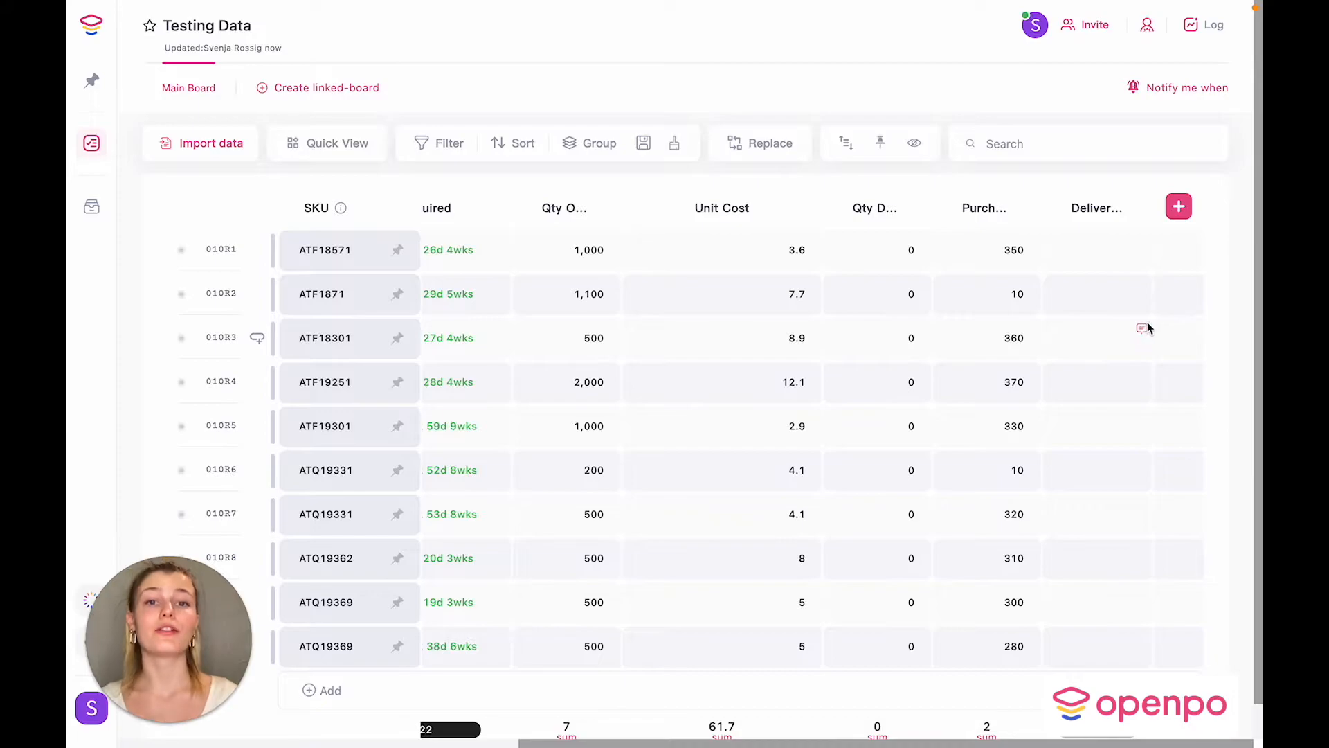
click(1177, 213)
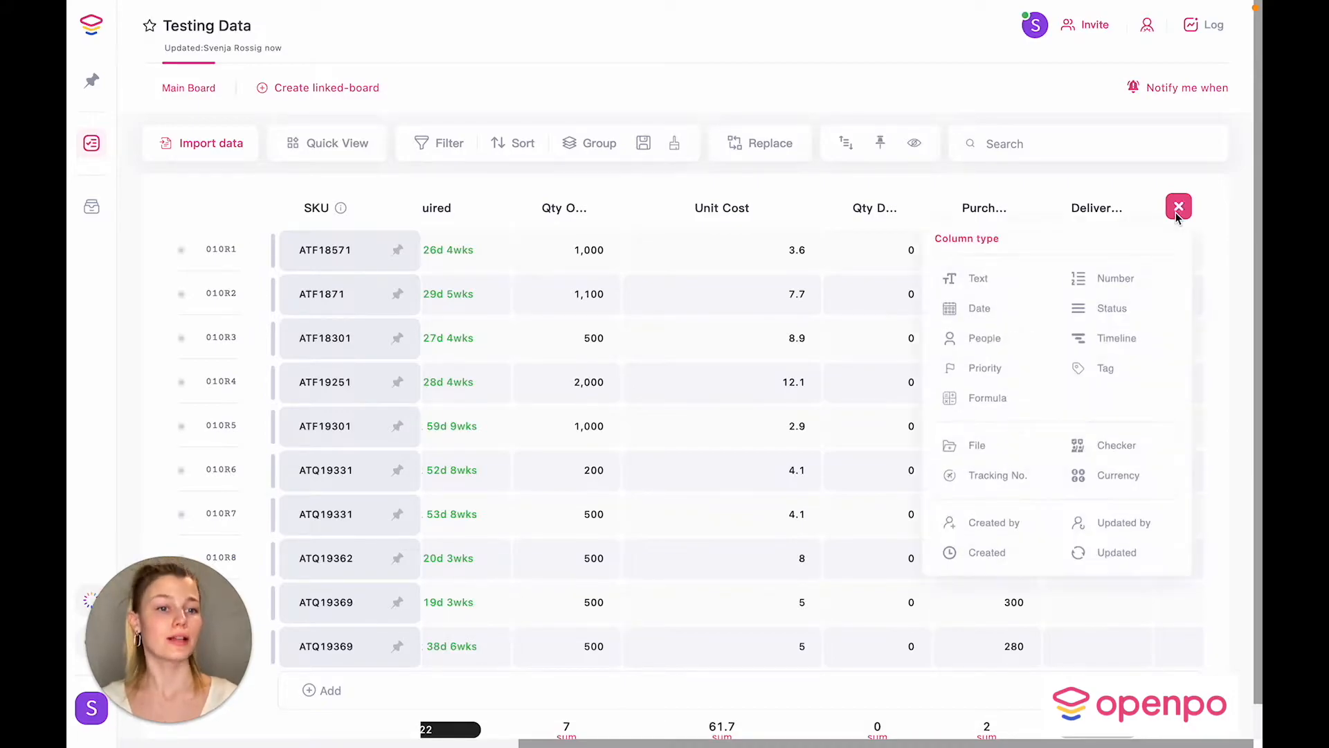
click(994, 397)
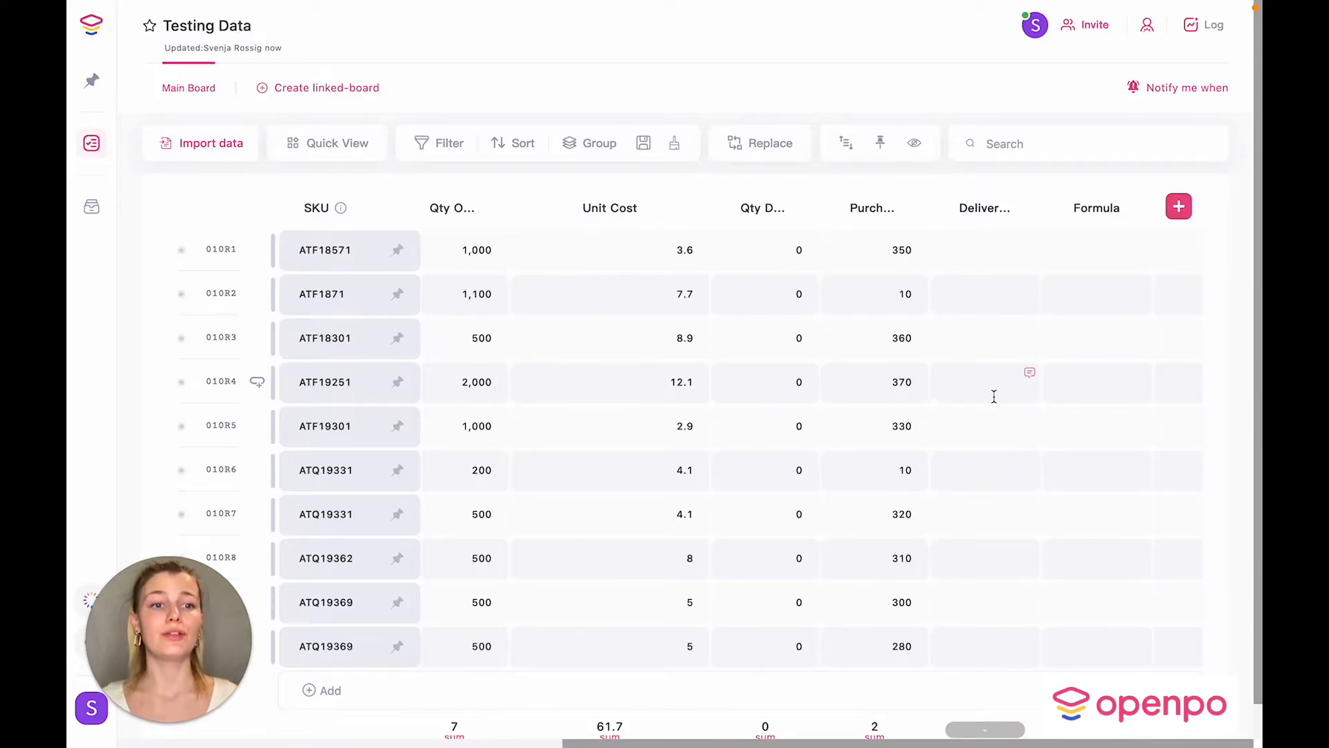
double_click(1098, 209)
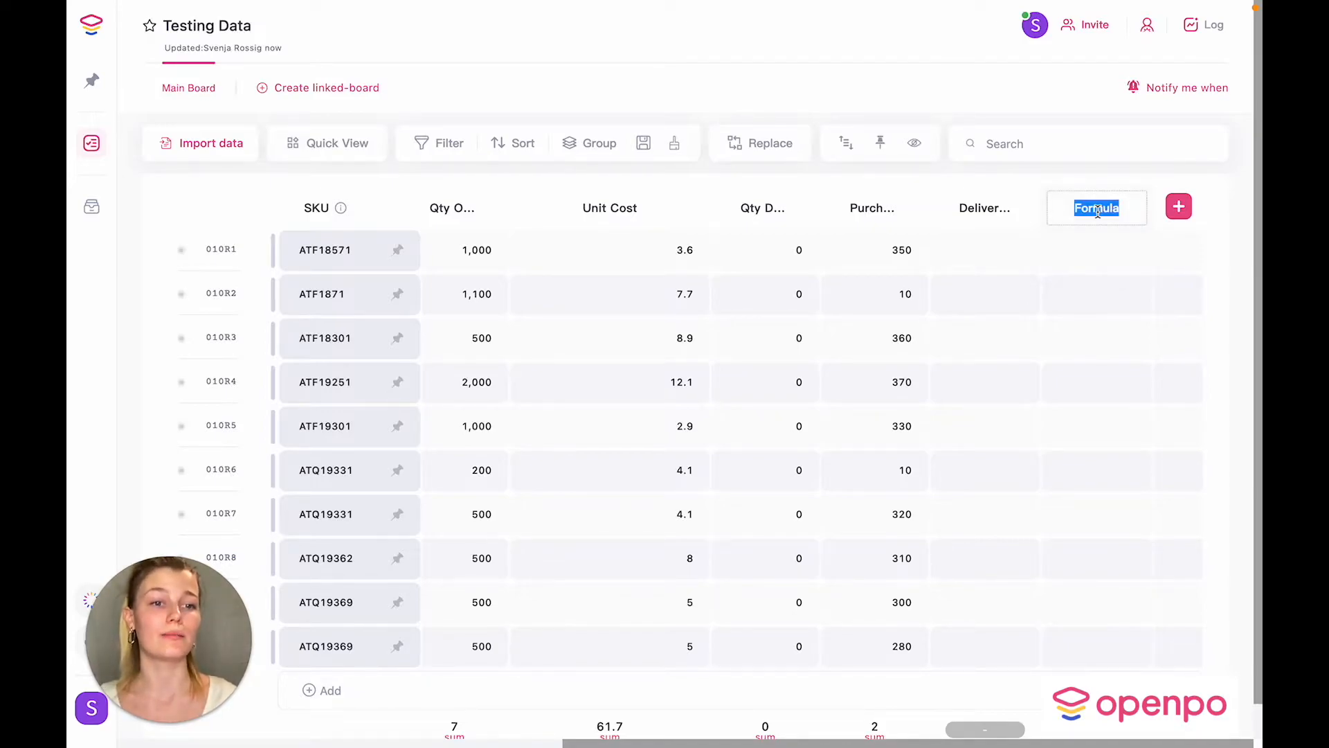
text(Open )
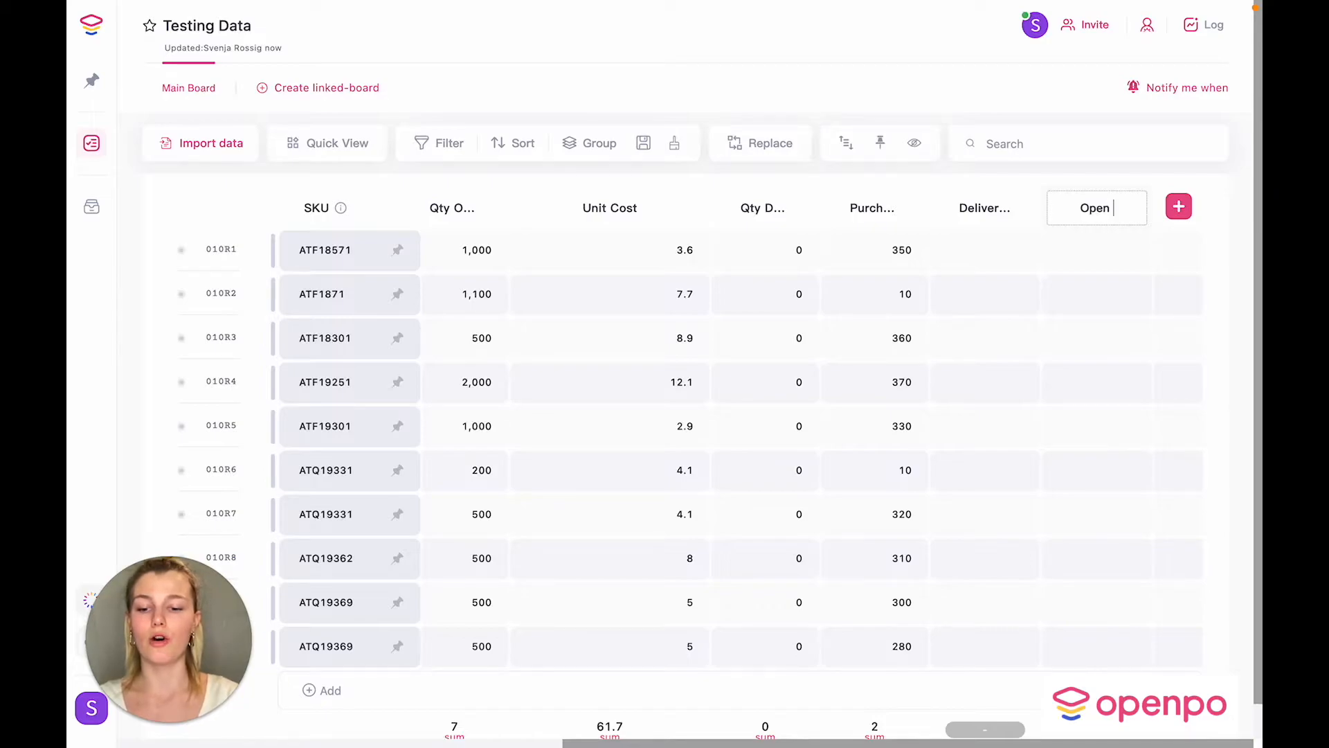
text(Qty)
key(Return)
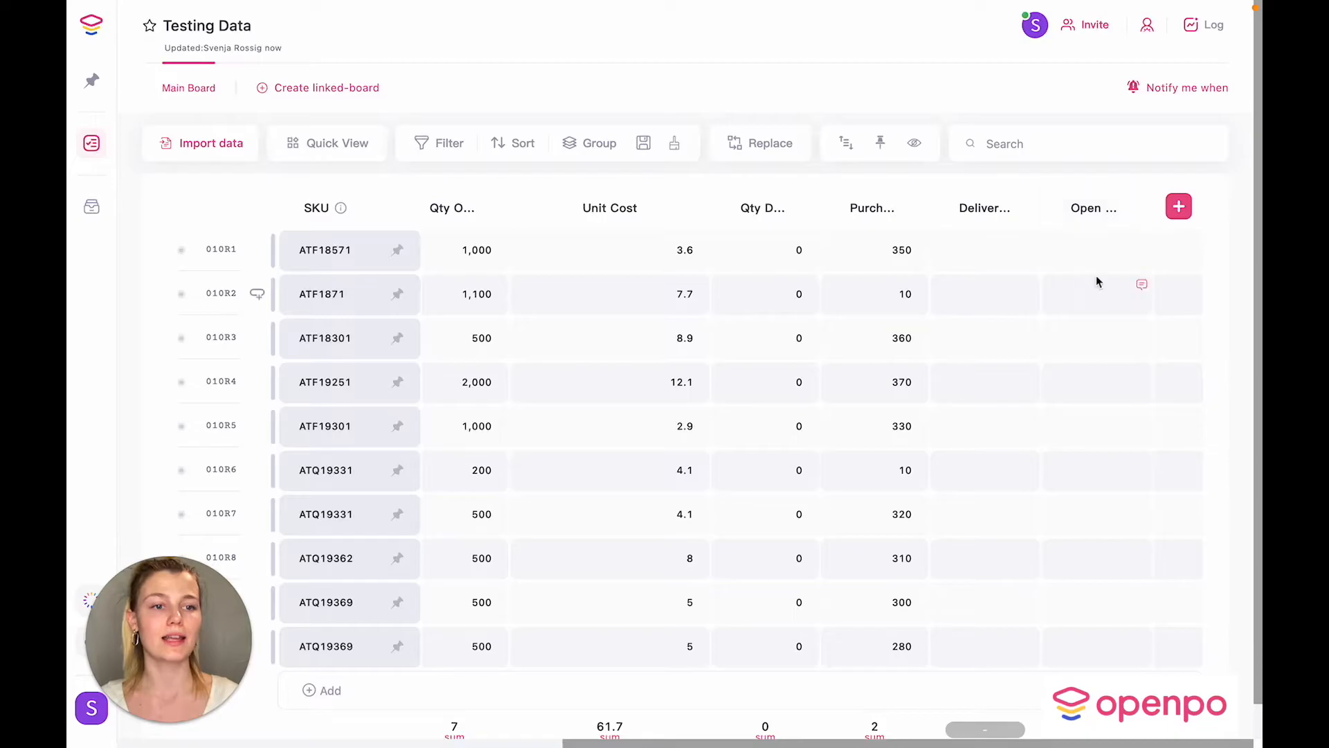
Step: Give Open Qty the formula {Qty Ordered}-{Qty Delivered}
click(1095, 254)
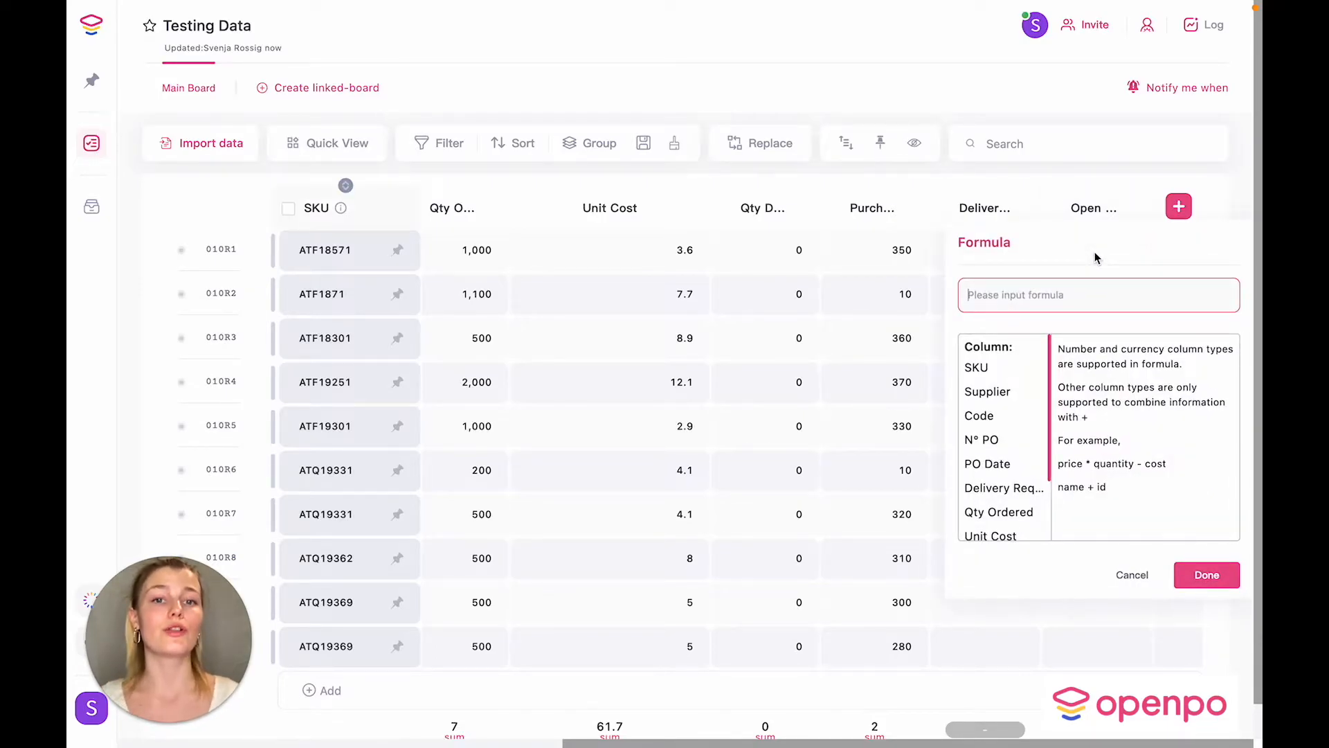
scroll(1029, 446, down, 2)
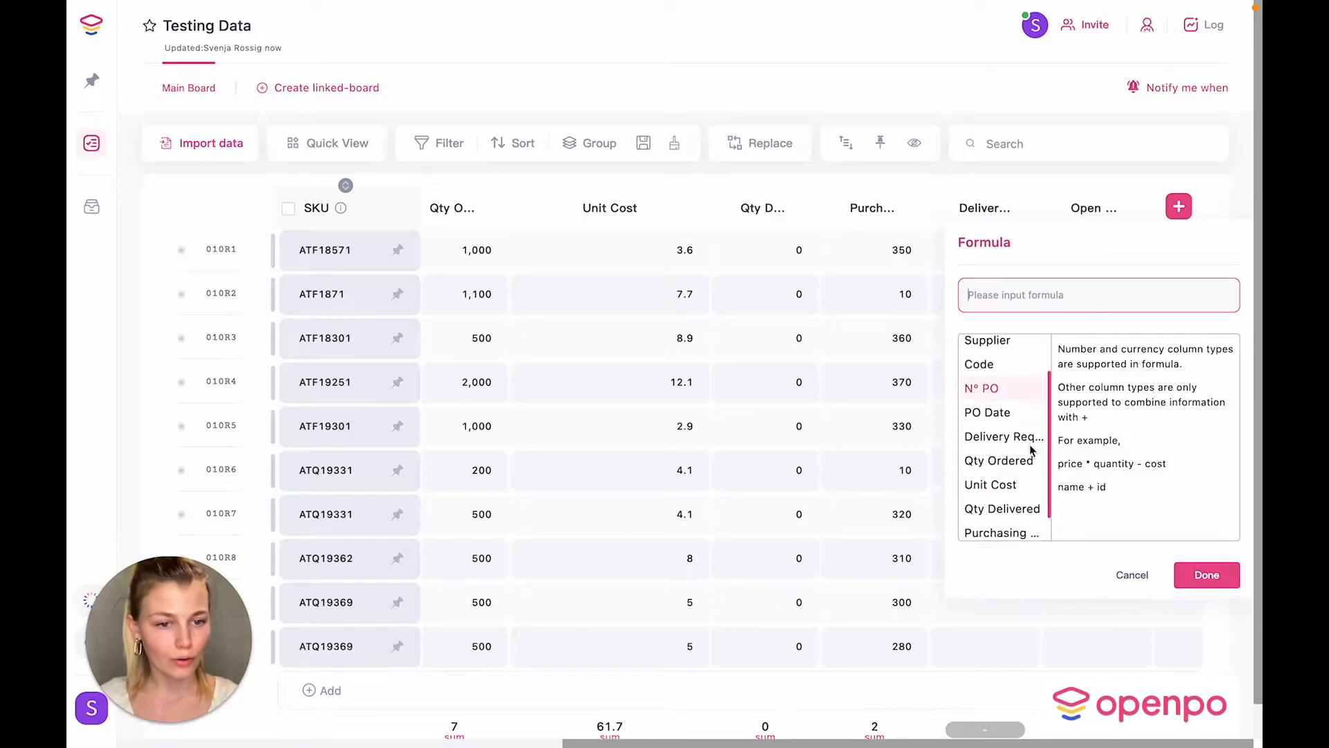
click(999, 430)
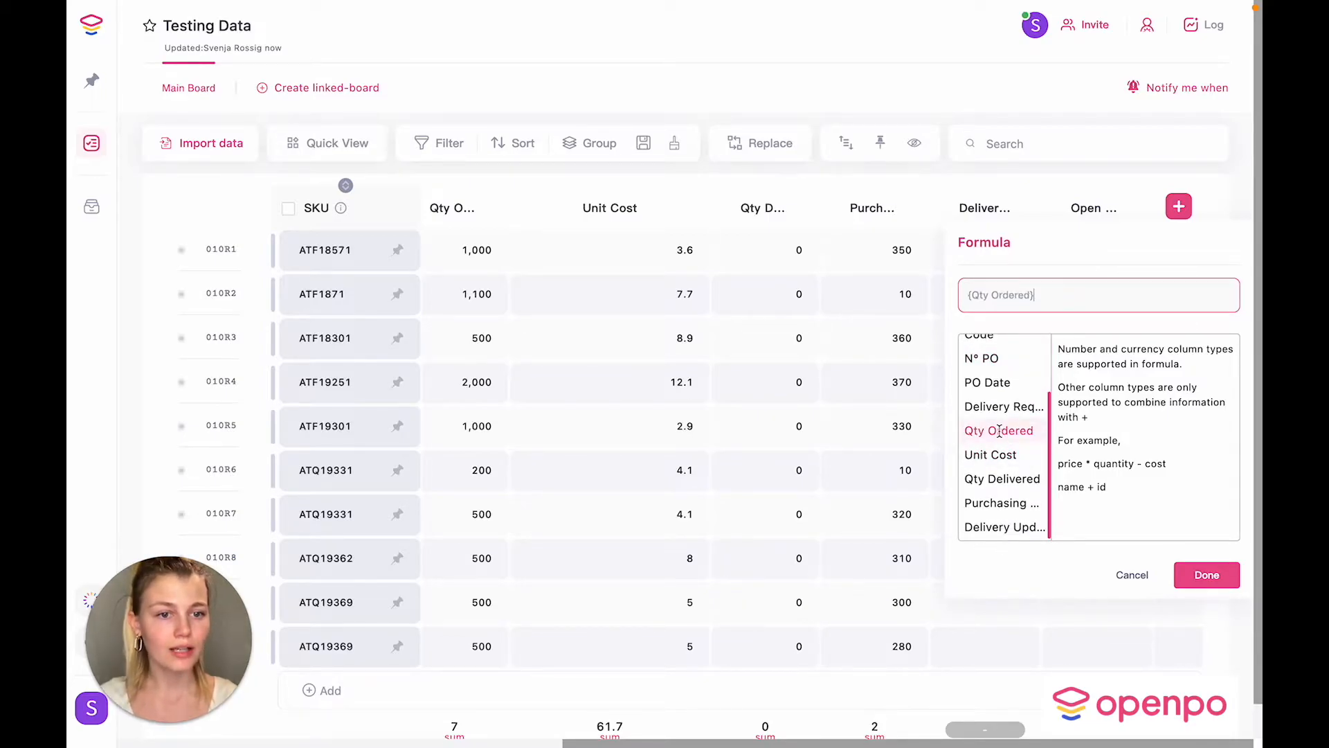
text(-)
click(1003, 478)
click(1202, 579)
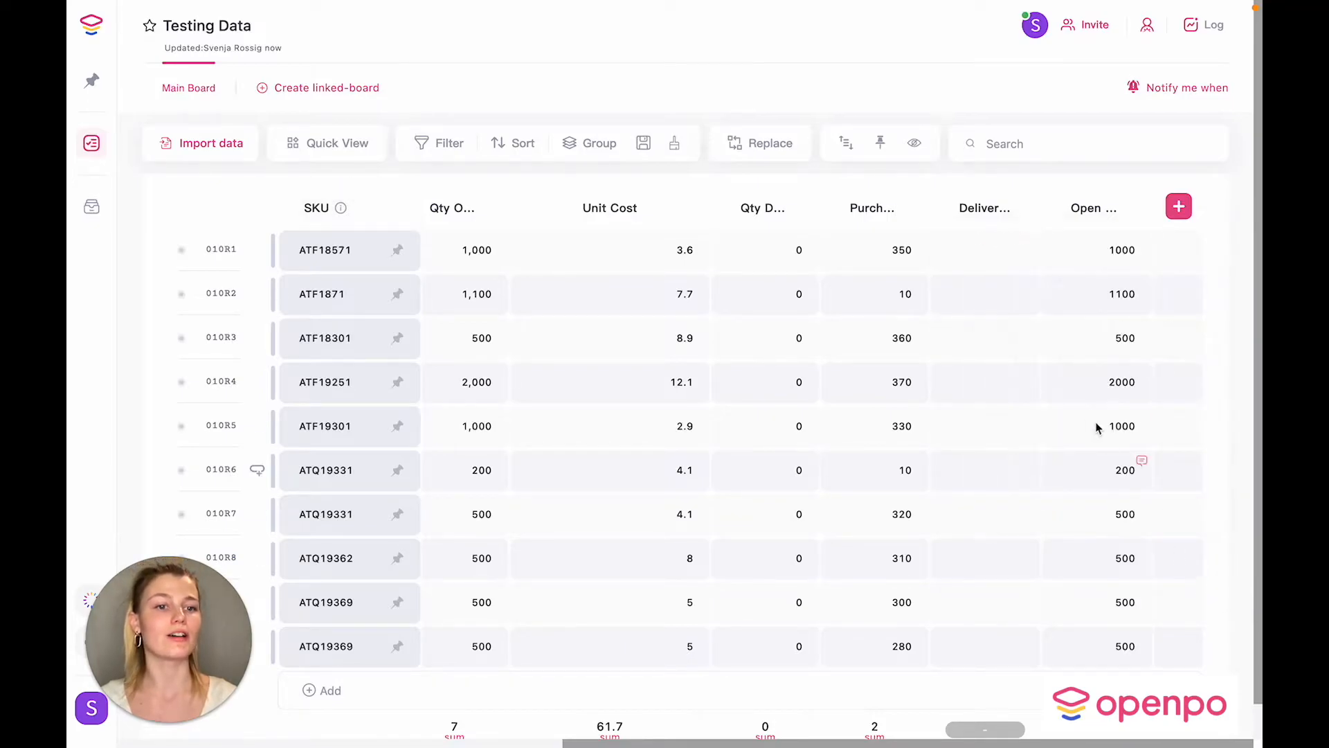
Step: Delete the Purchasing Document Item column
scroll(1116, 485, down, 1)
scroll(1116, 486, up, 1)
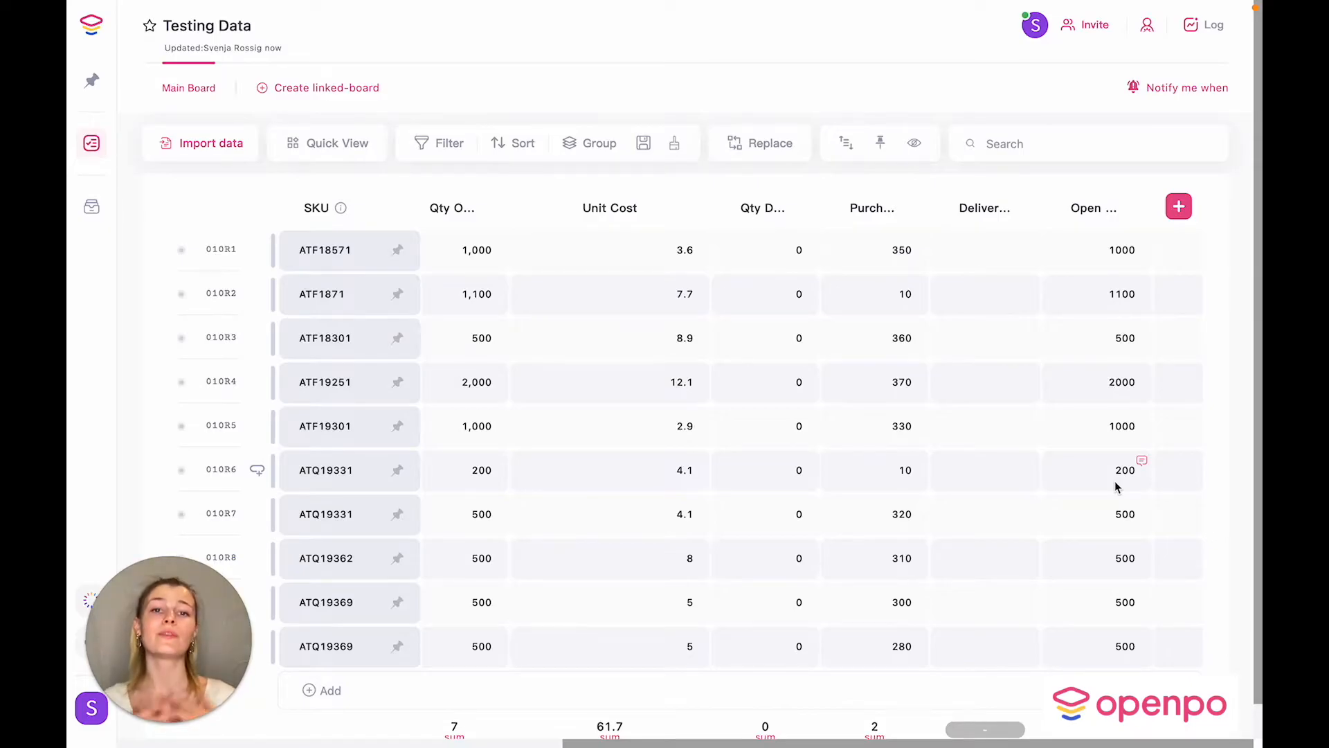
scroll(810, 438, left, 5)
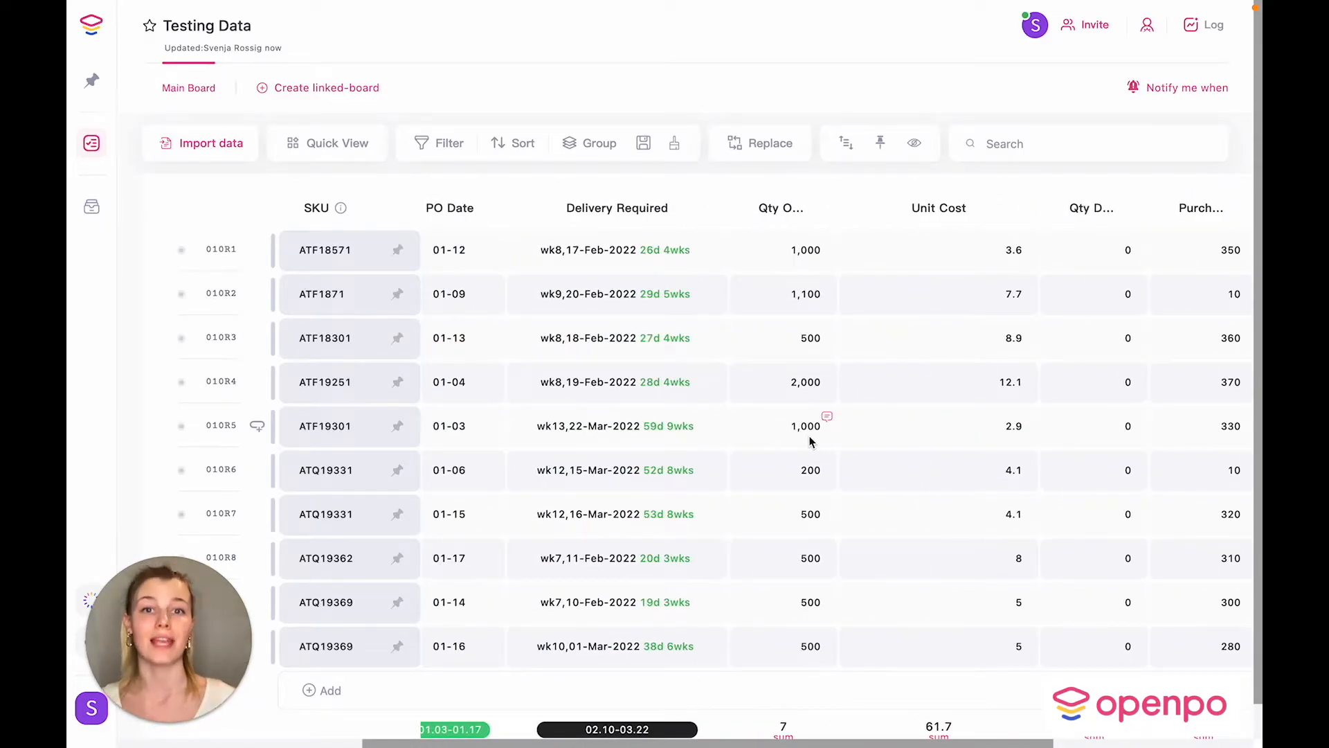
scroll(810, 439, right, 5)
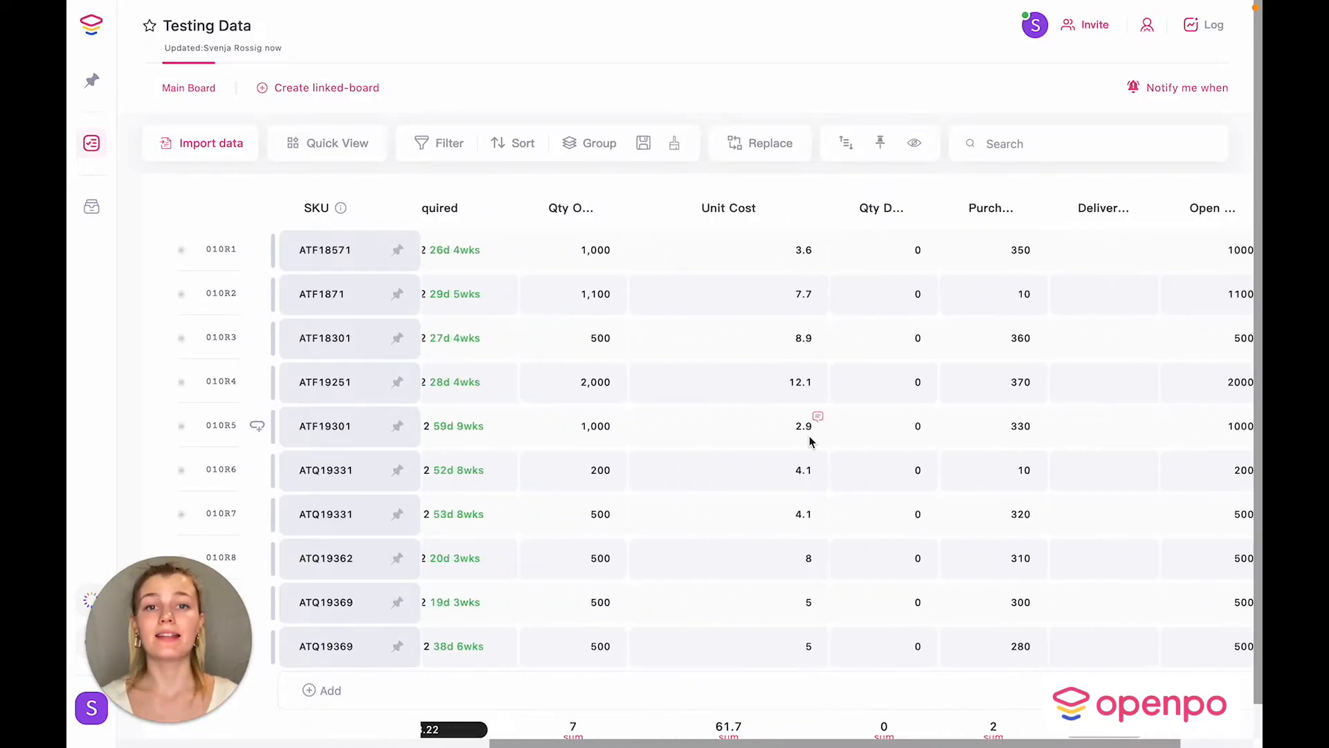
drag(929, 202, 990, 204)
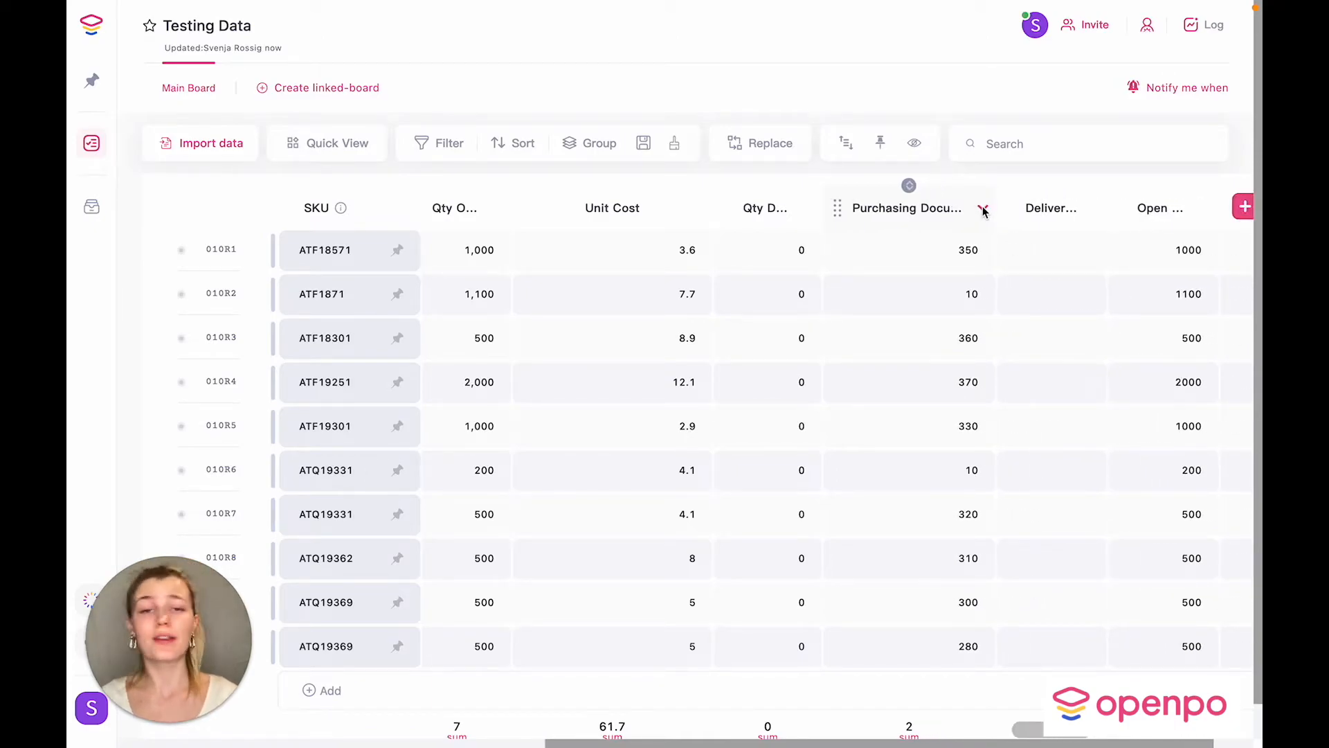
click(983, 209)
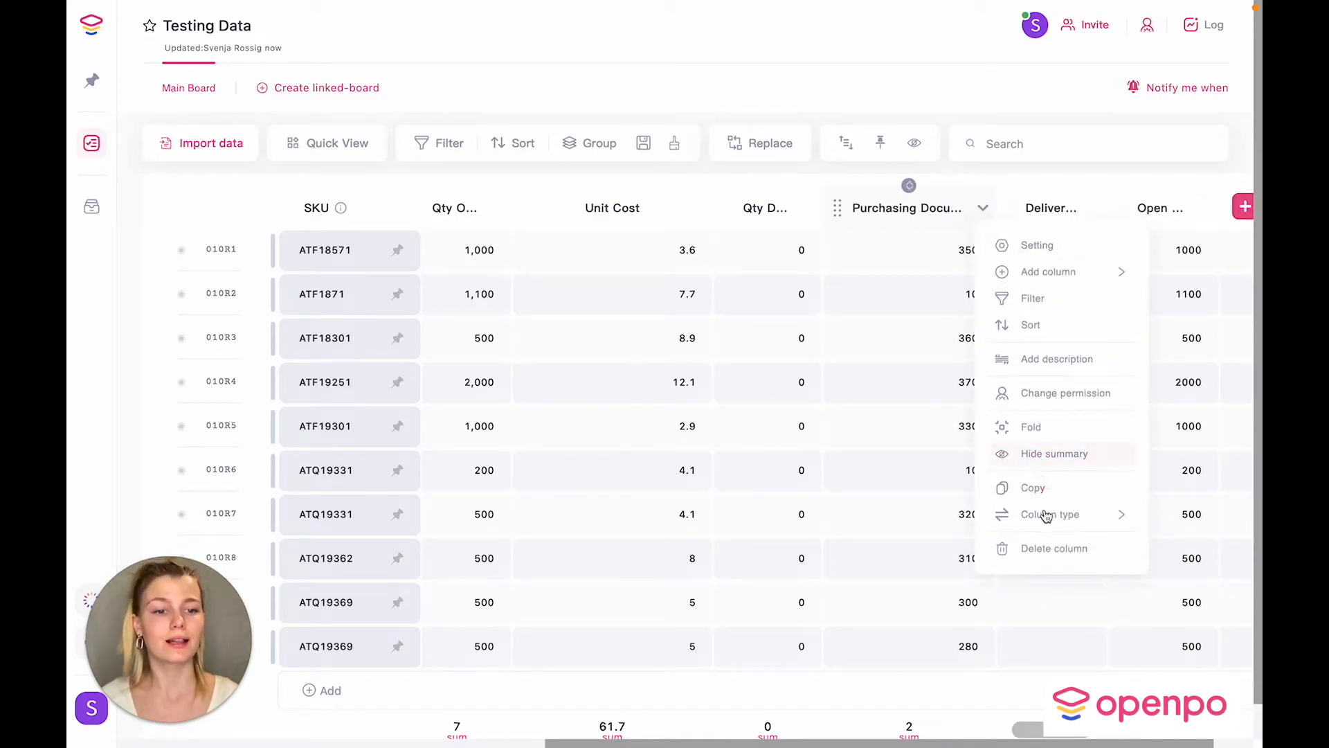
click(1043, 550)
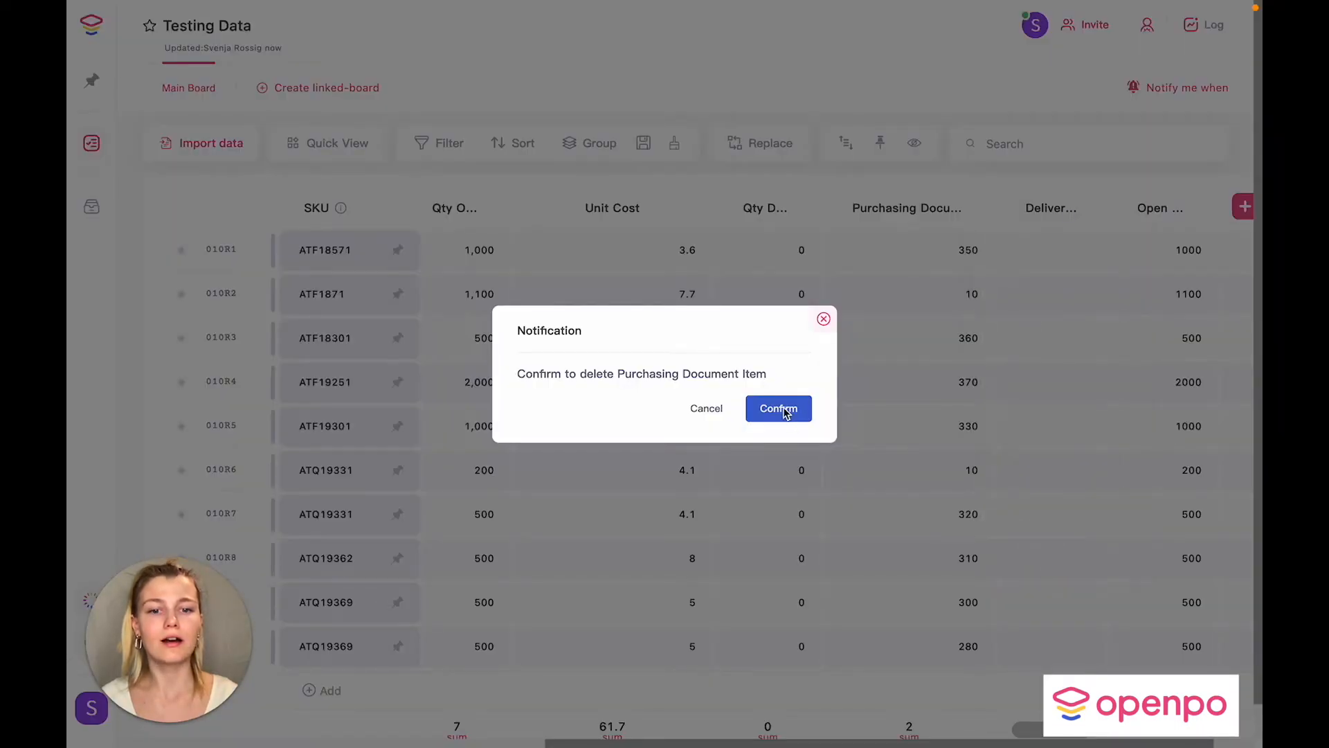
click(784, 413)
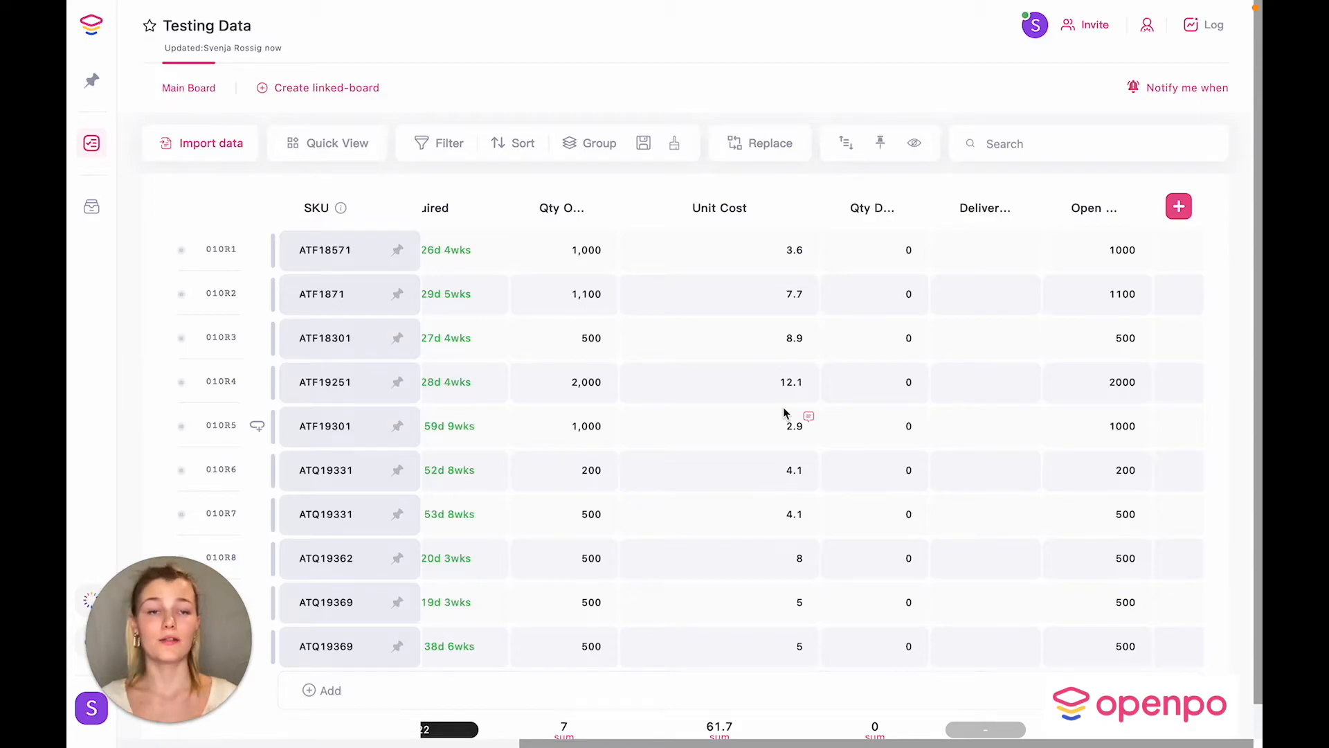
Step: Add a Priority column and set ATF18571 to Urgent, ATF1871 to High, ATF19251 to Medium
click(1181, 208)
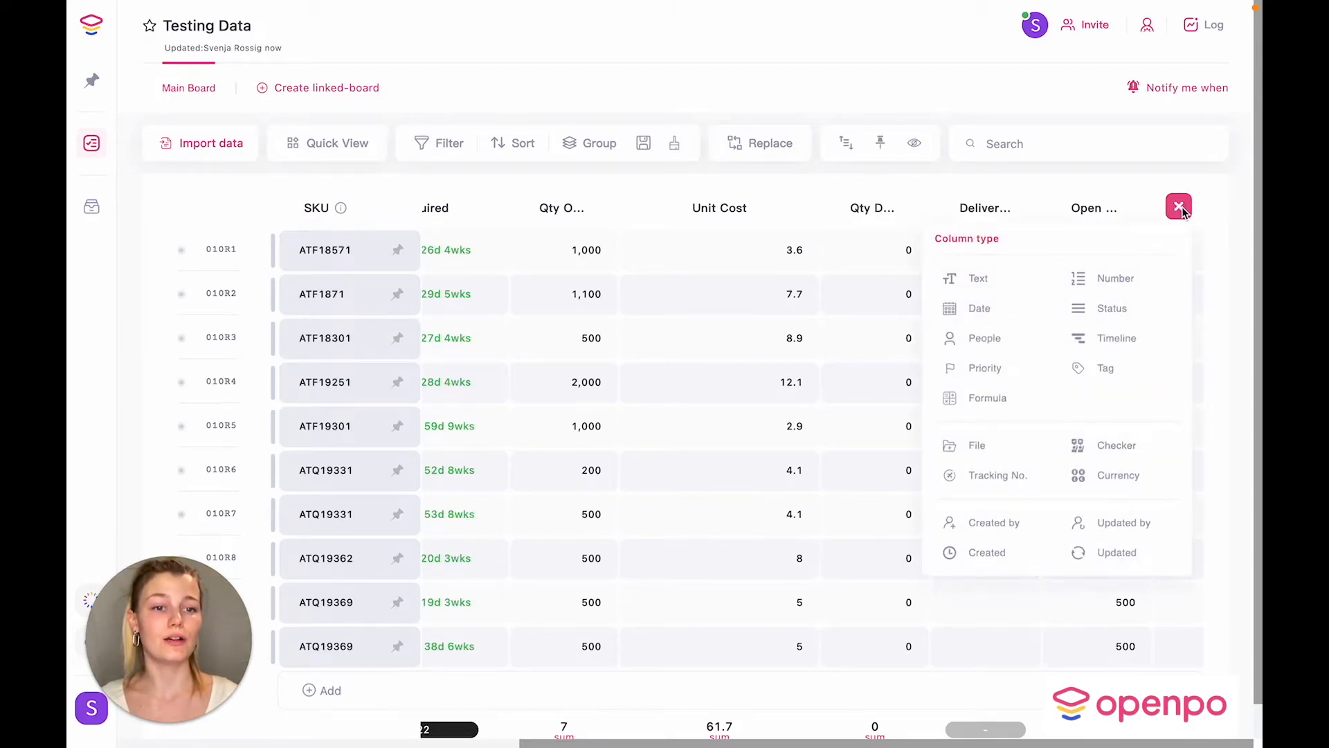
click(974, 371)
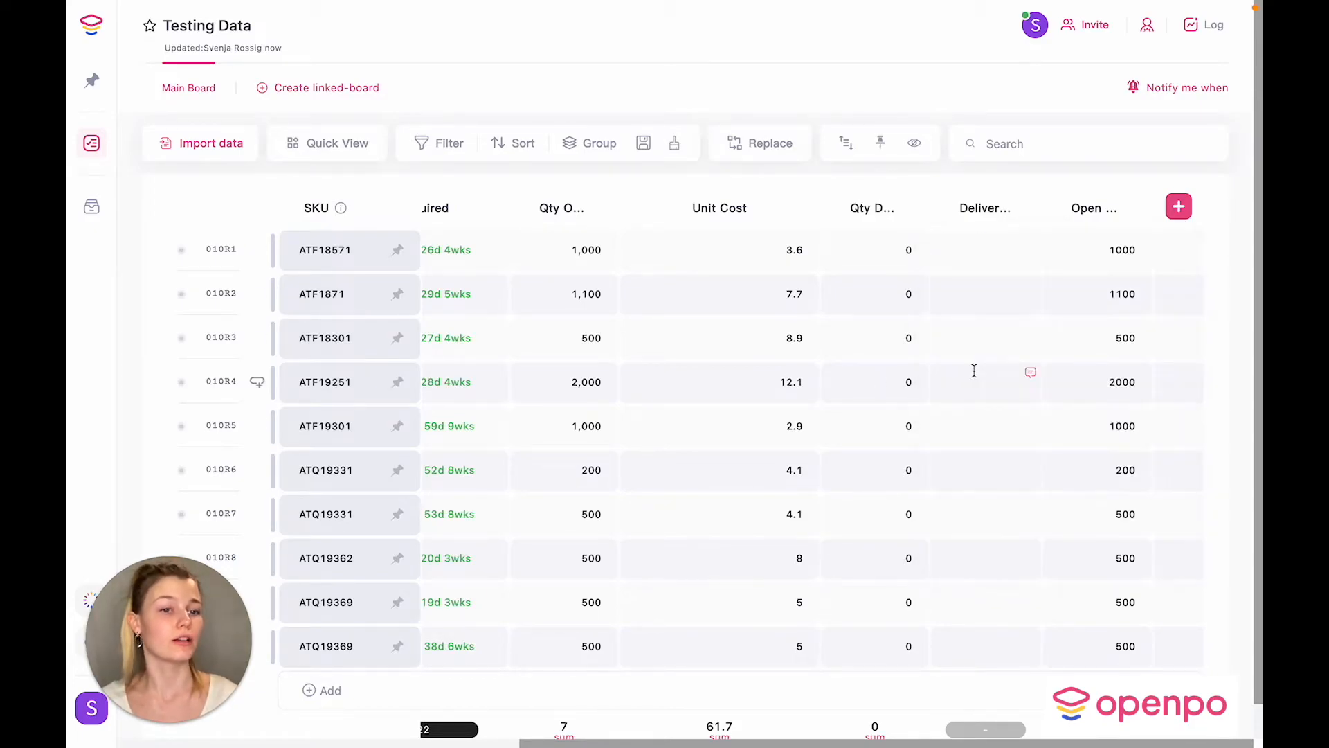
click(1064, 254)
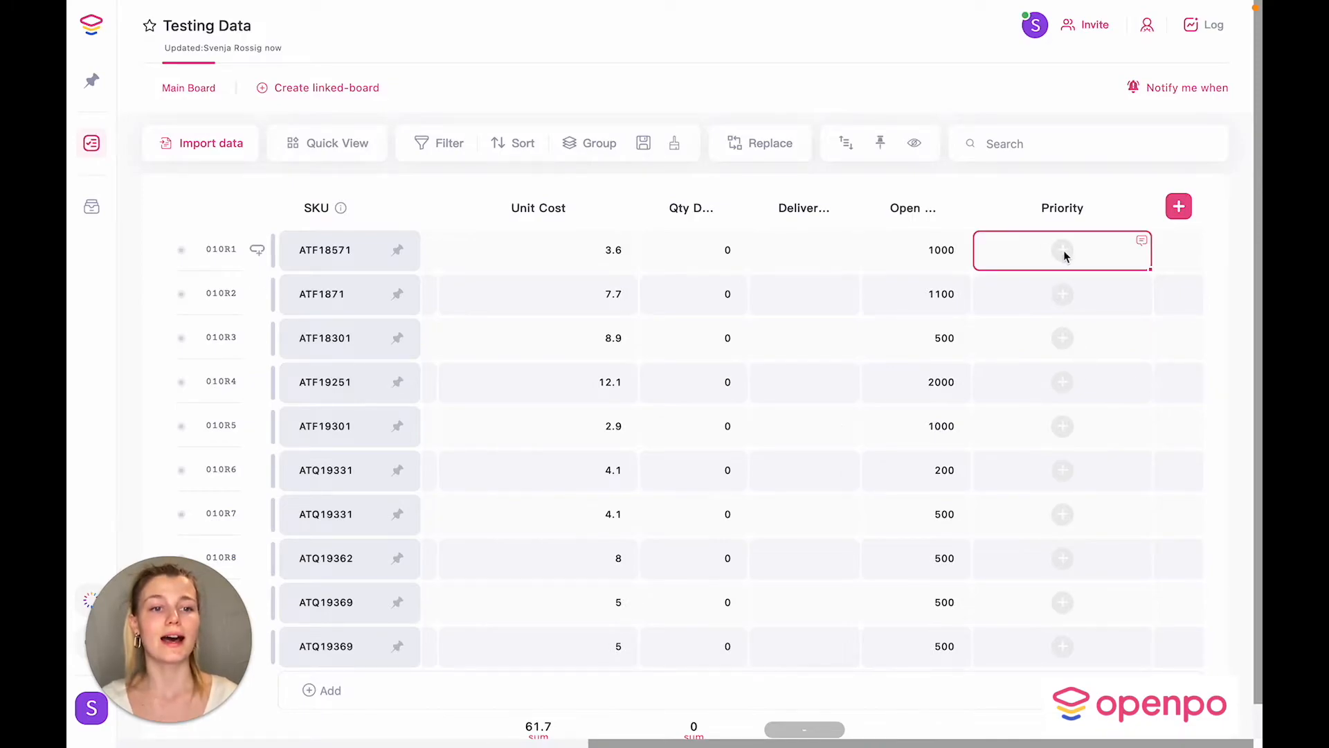
click(1064, 253)
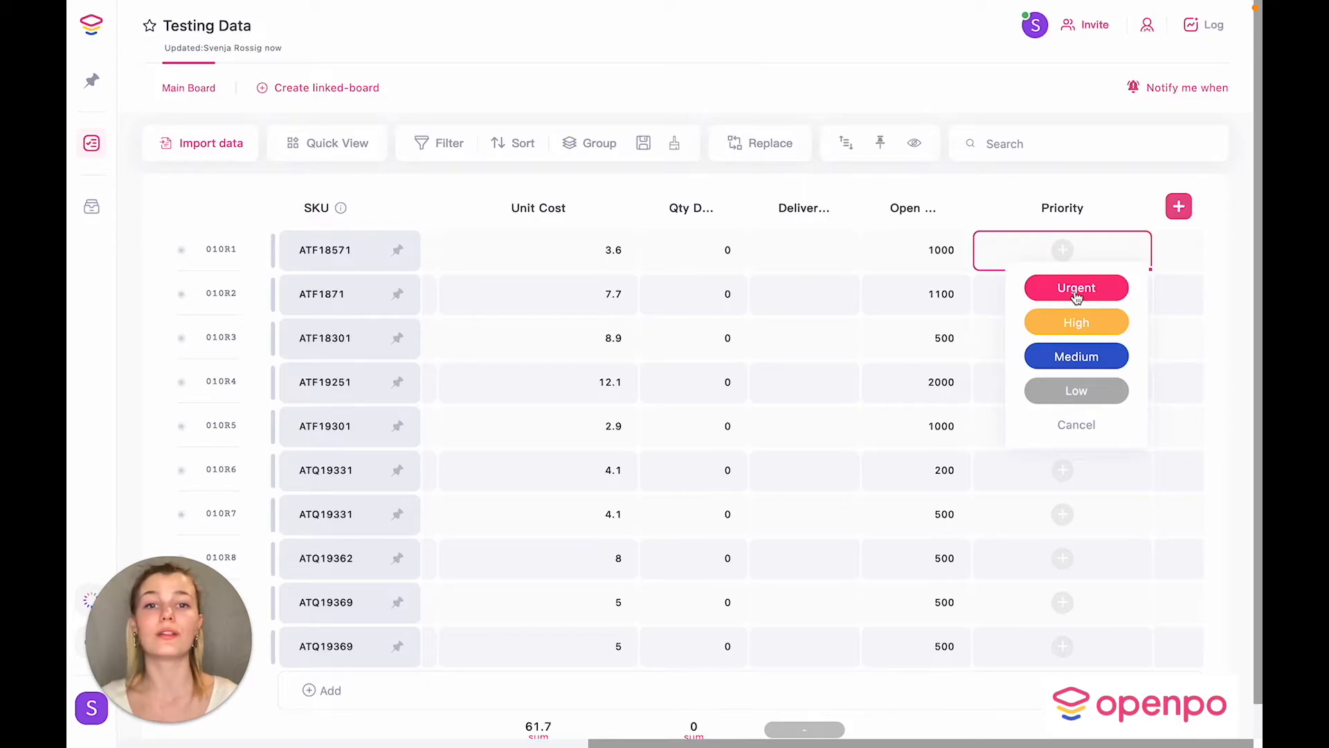
click(1077, 296)
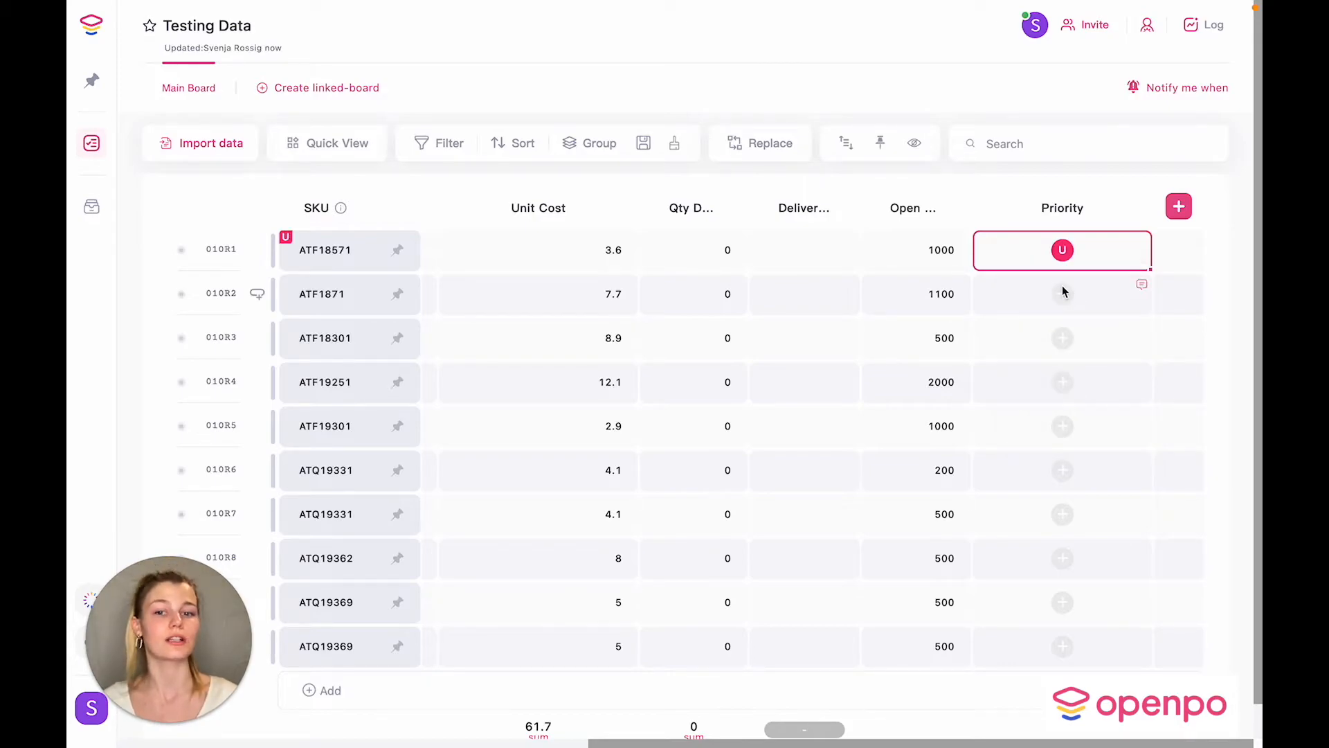
click(1065, 292)
click(1074, 365)
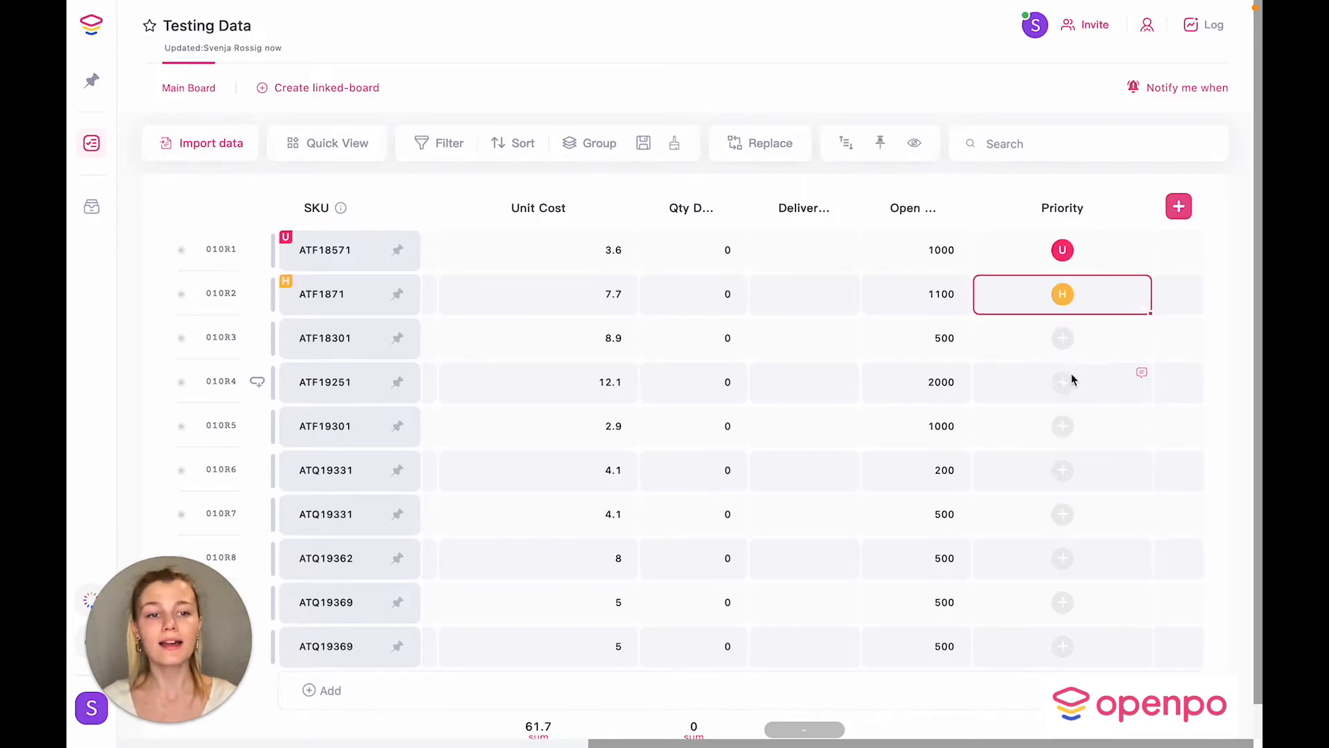
click(1067, 384)
click(1070, 486)
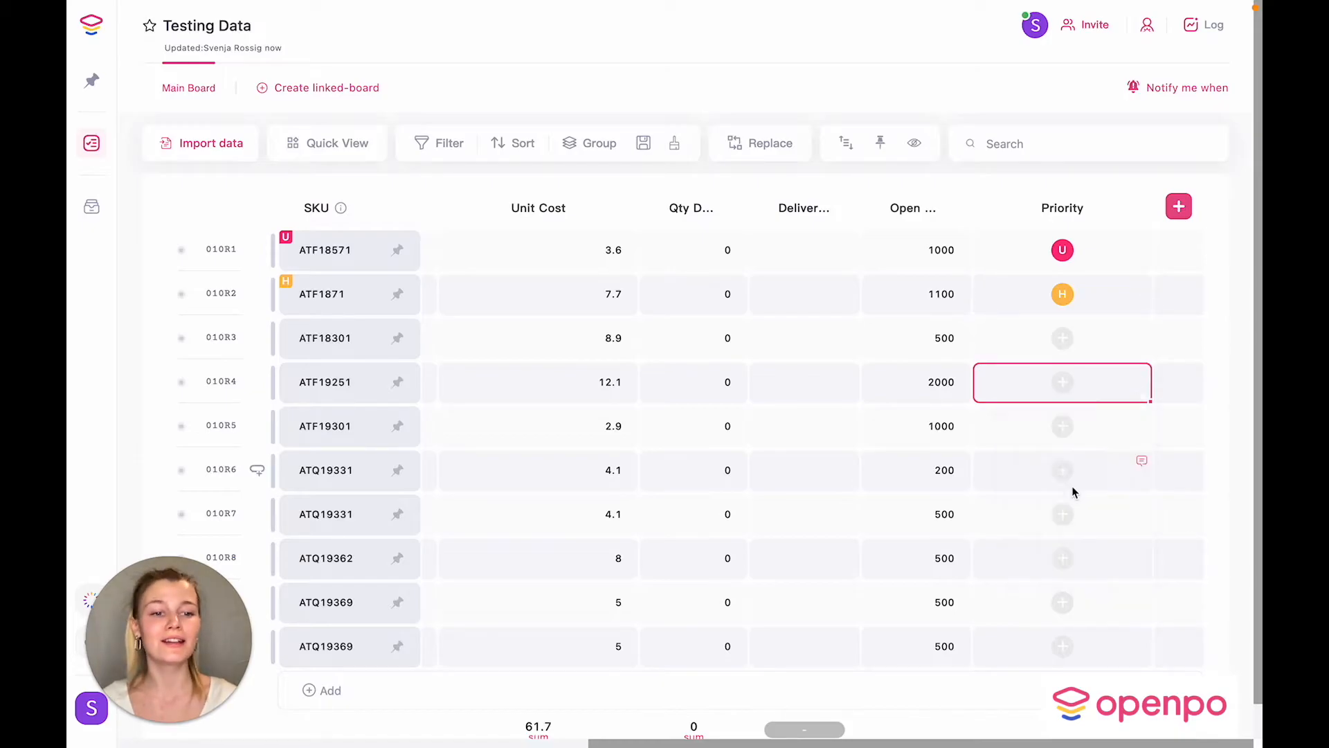
Step: Scroll the board left and back right to review its columns
scroll(683, 513, left, 10)
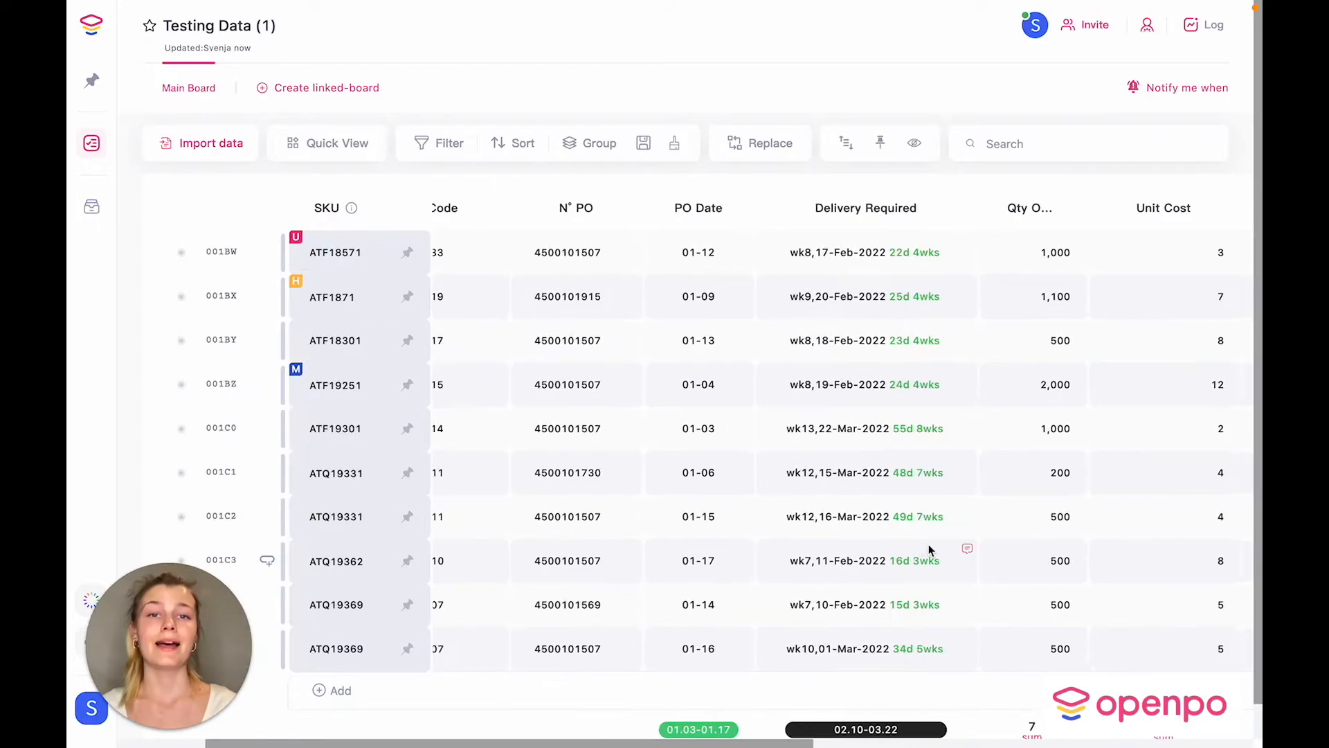
scroll(929, 550, right, 5)
scroll(929, 550, right, 1)
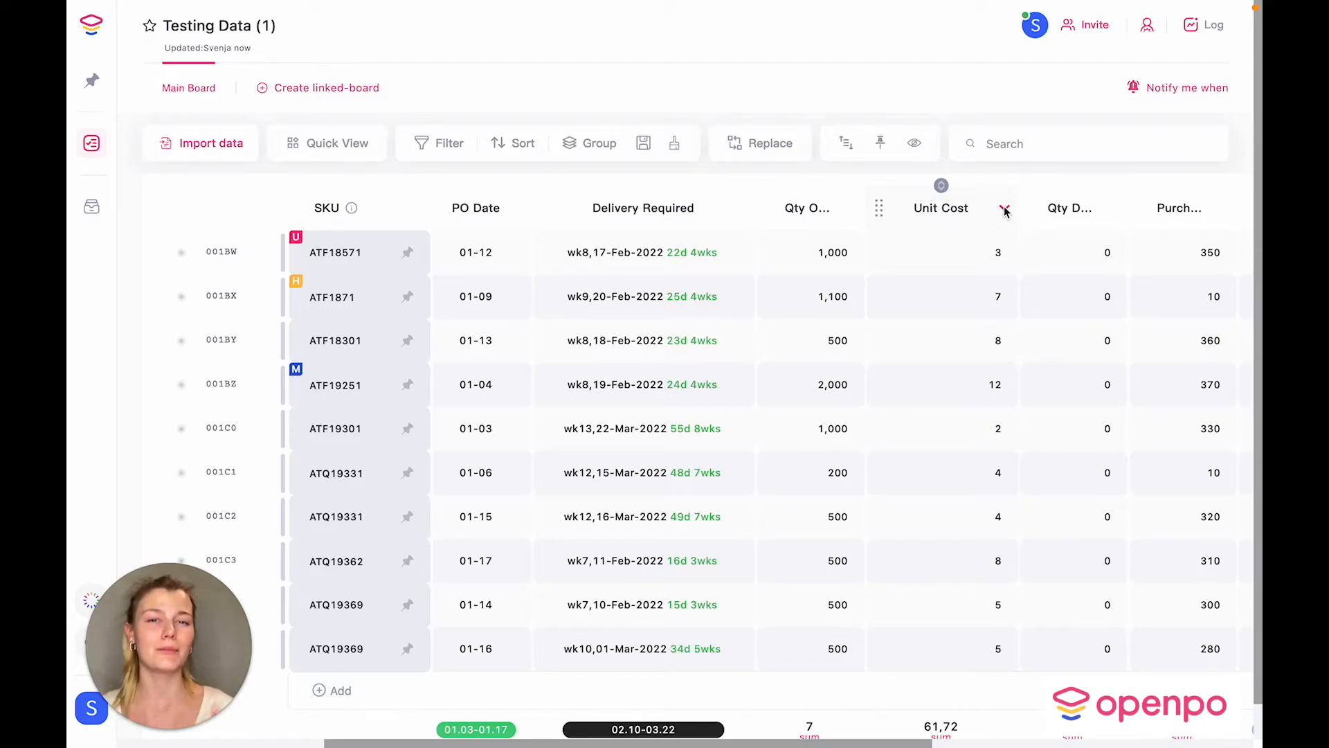
Step: Change the Unit Cost column type to Currency
click(1004, 209)
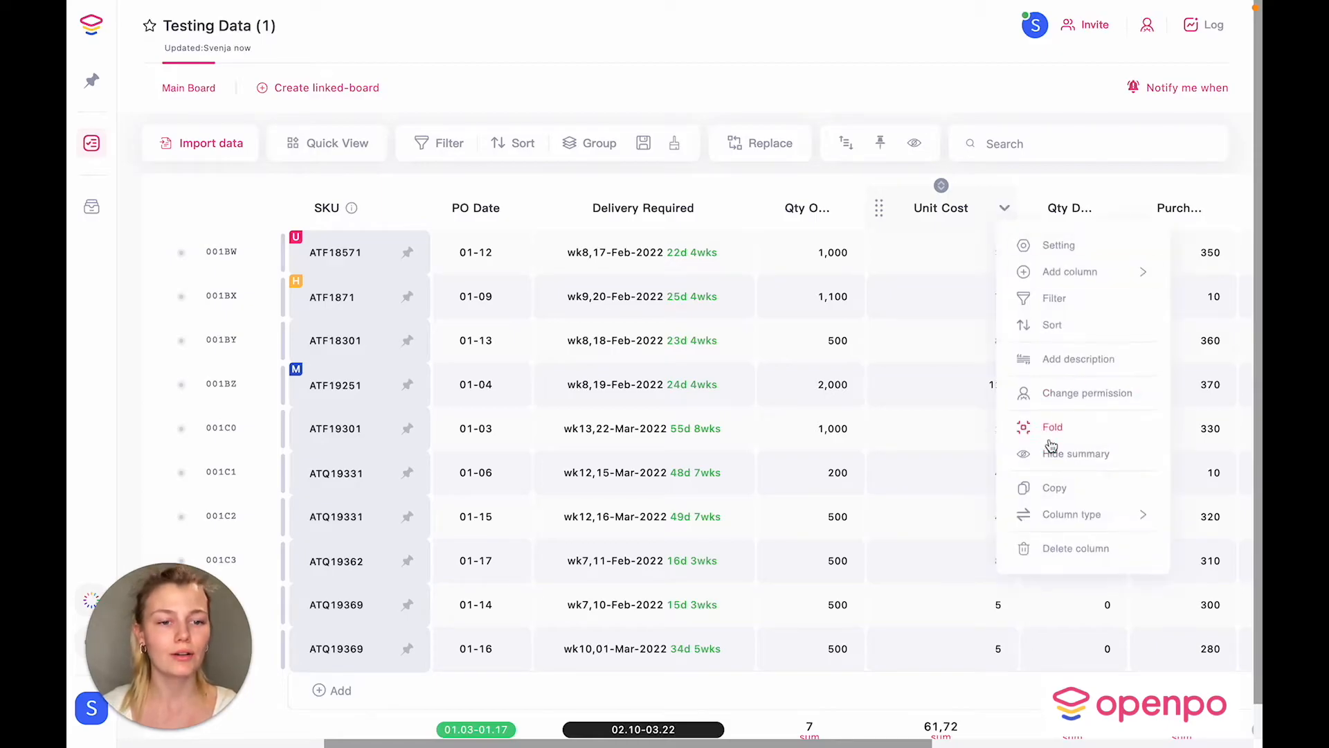
mouse_move(1074, 512)
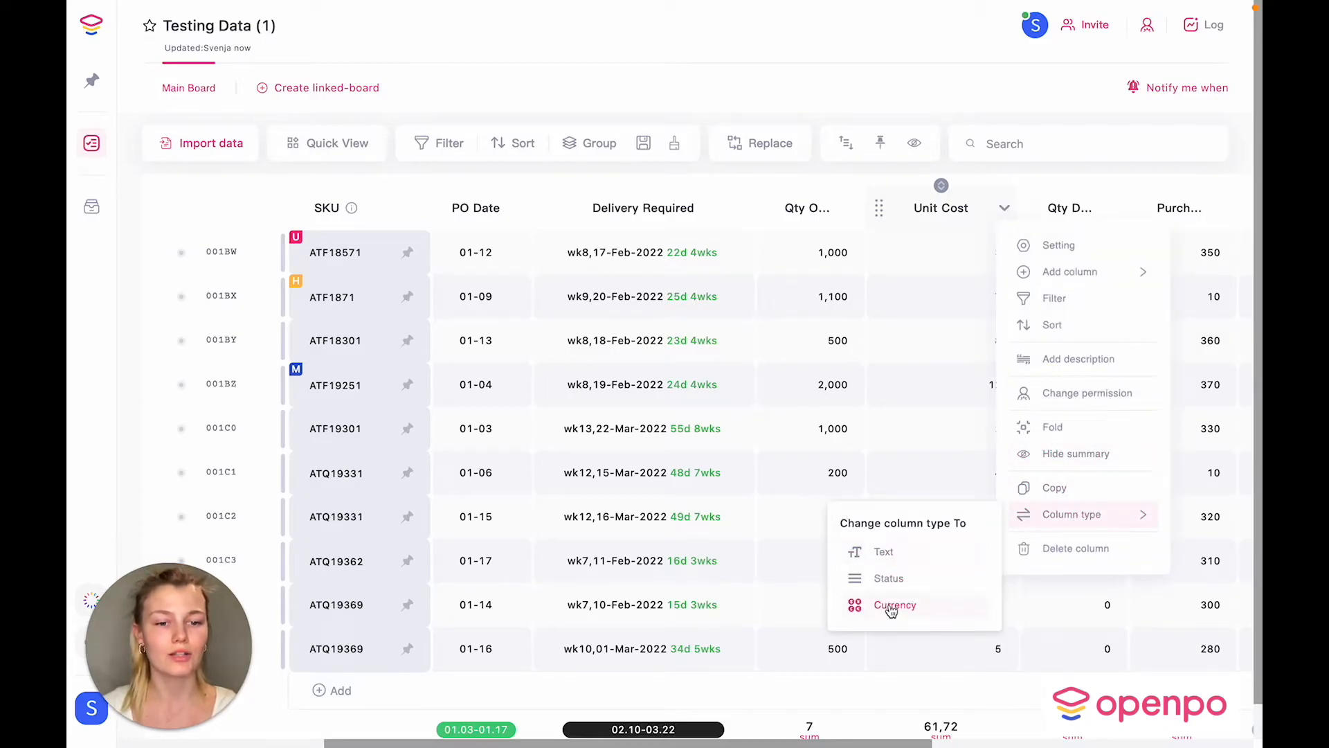
click(892, 609)
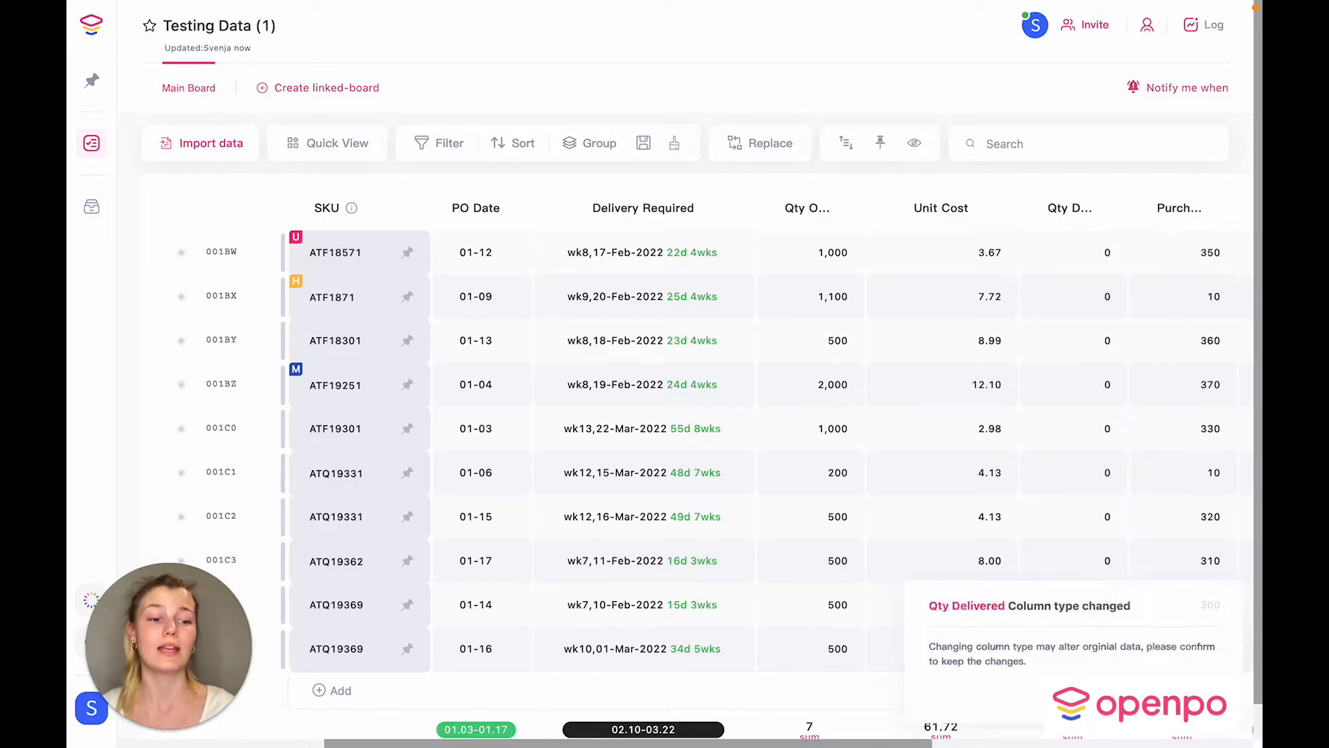
Step: Set Unit Cost to convert from USD to EUR so costs display in euros
click(1009, 209)
click(1039, 247)
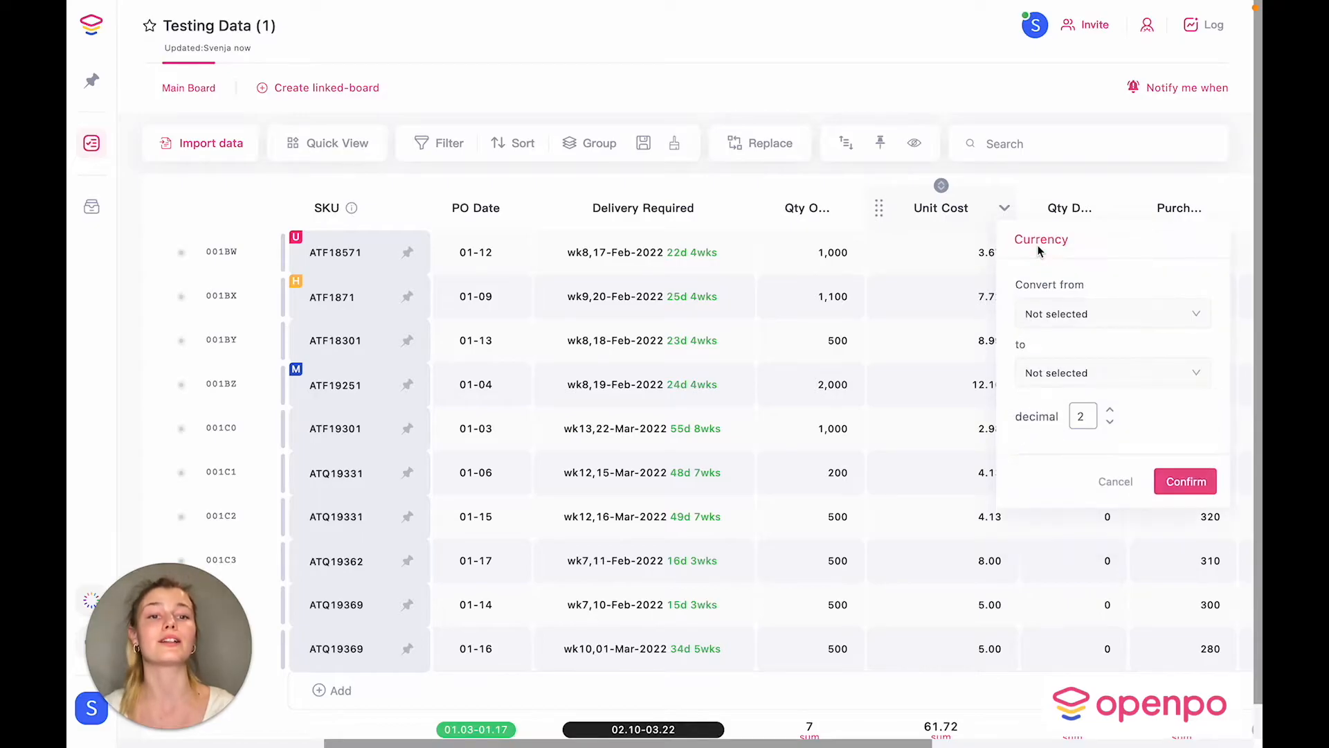
click(1088, 316)
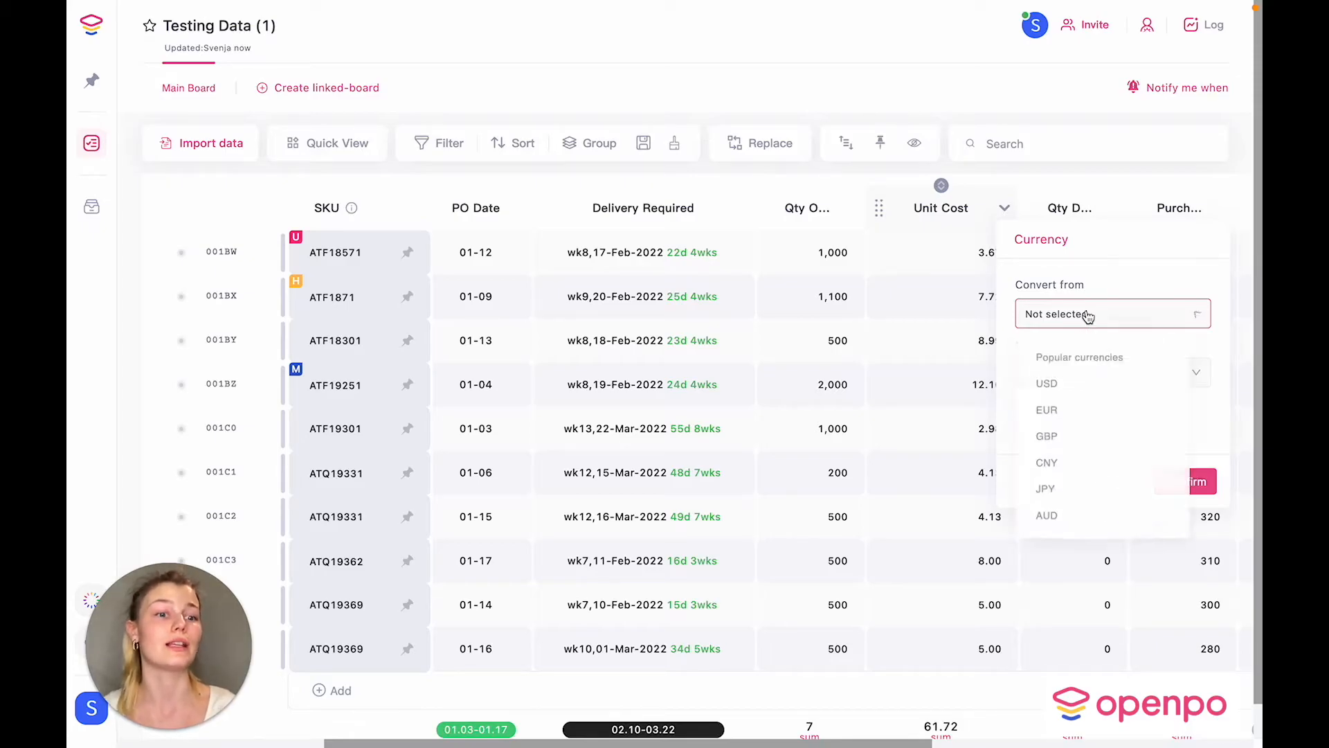
click(1058, 382)
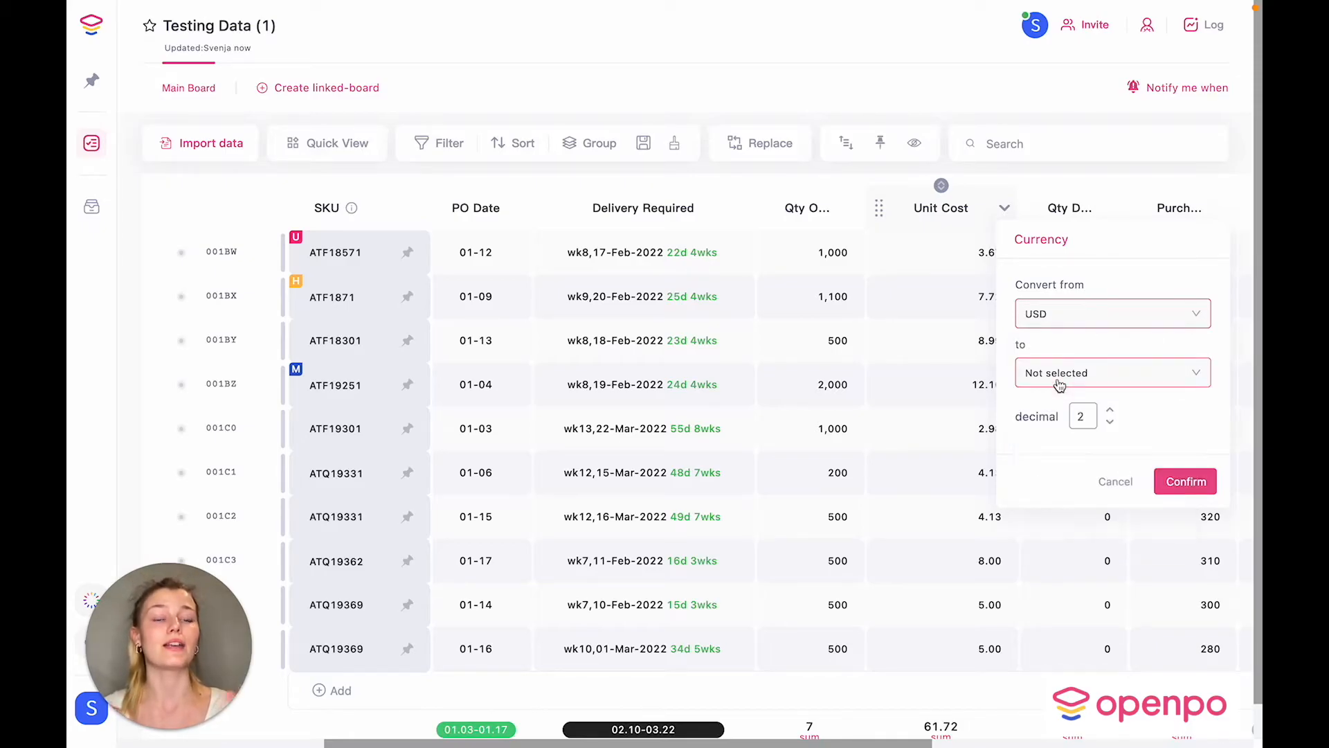
click(1103, 380)
click(1055, 471)
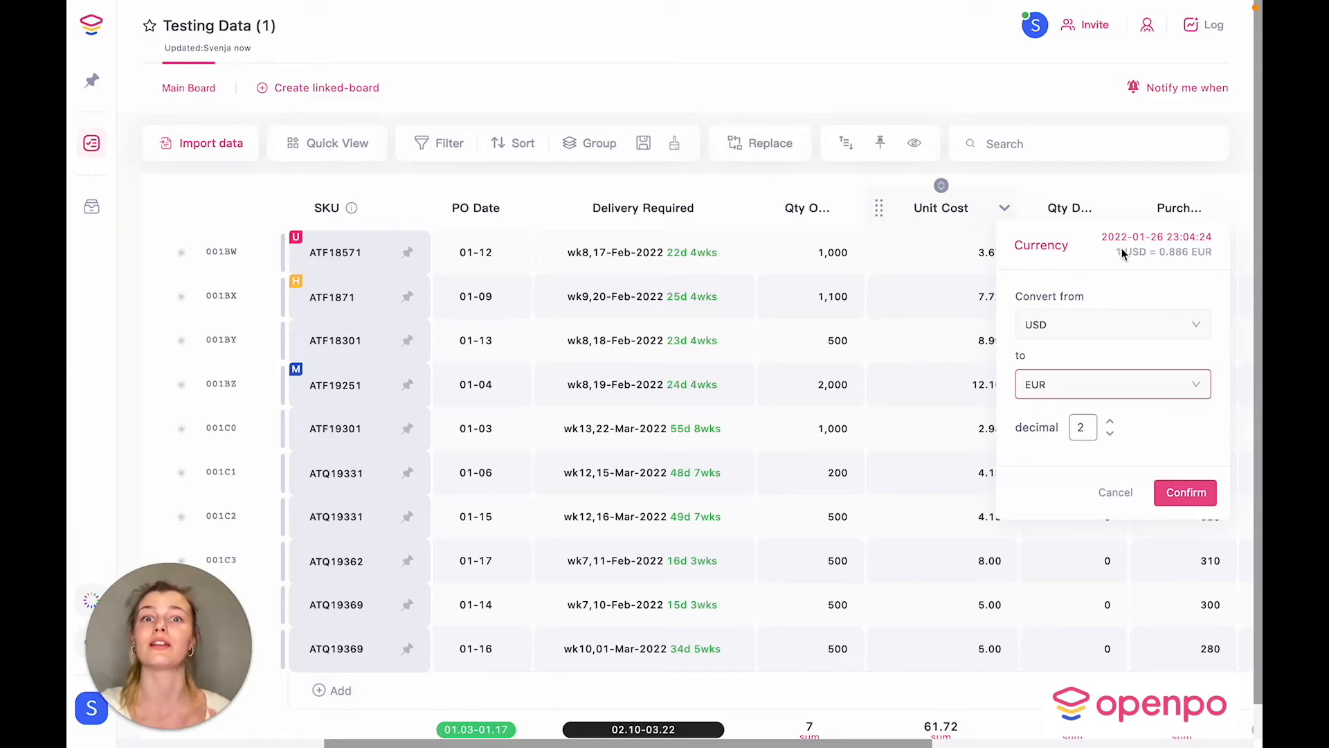
click(1183, 492)
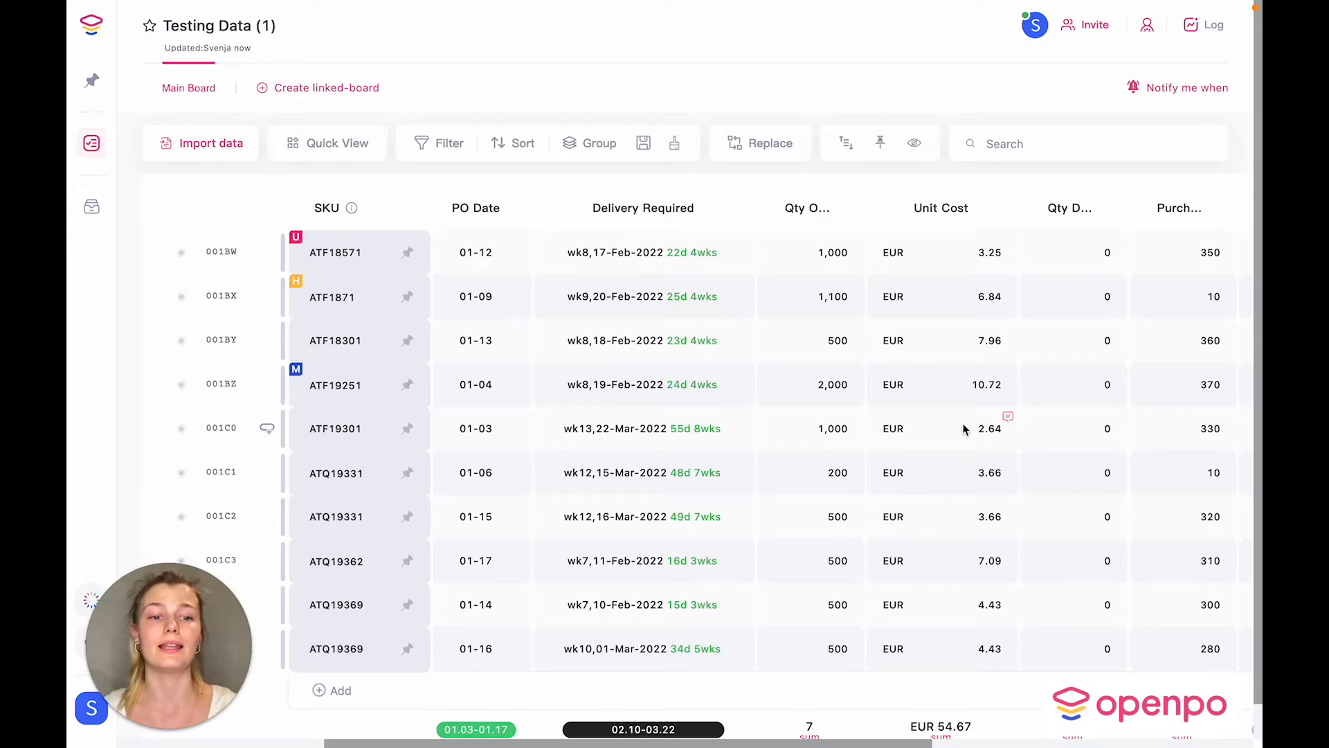
mouse_move(936, 209)
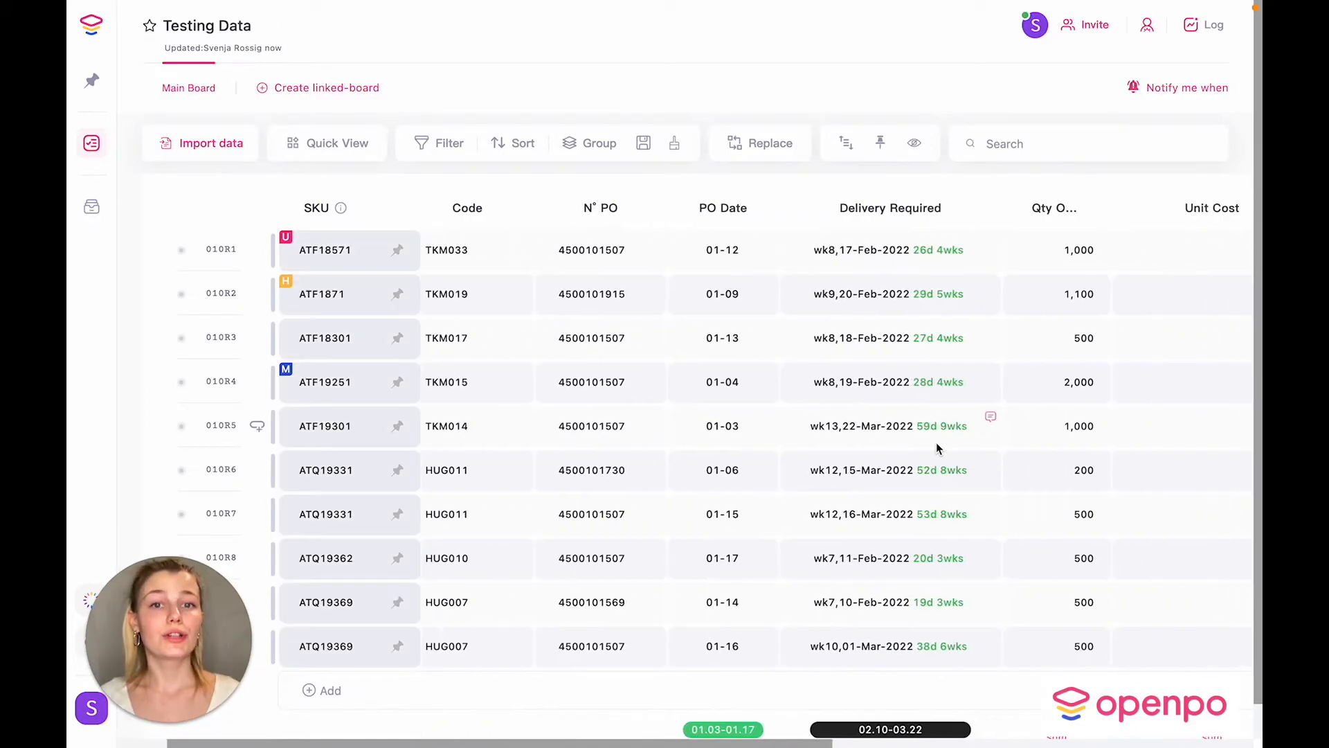
Step: Add a File column after Priority and attach a file to row 010R1
scroll(938, 447, right, 10)
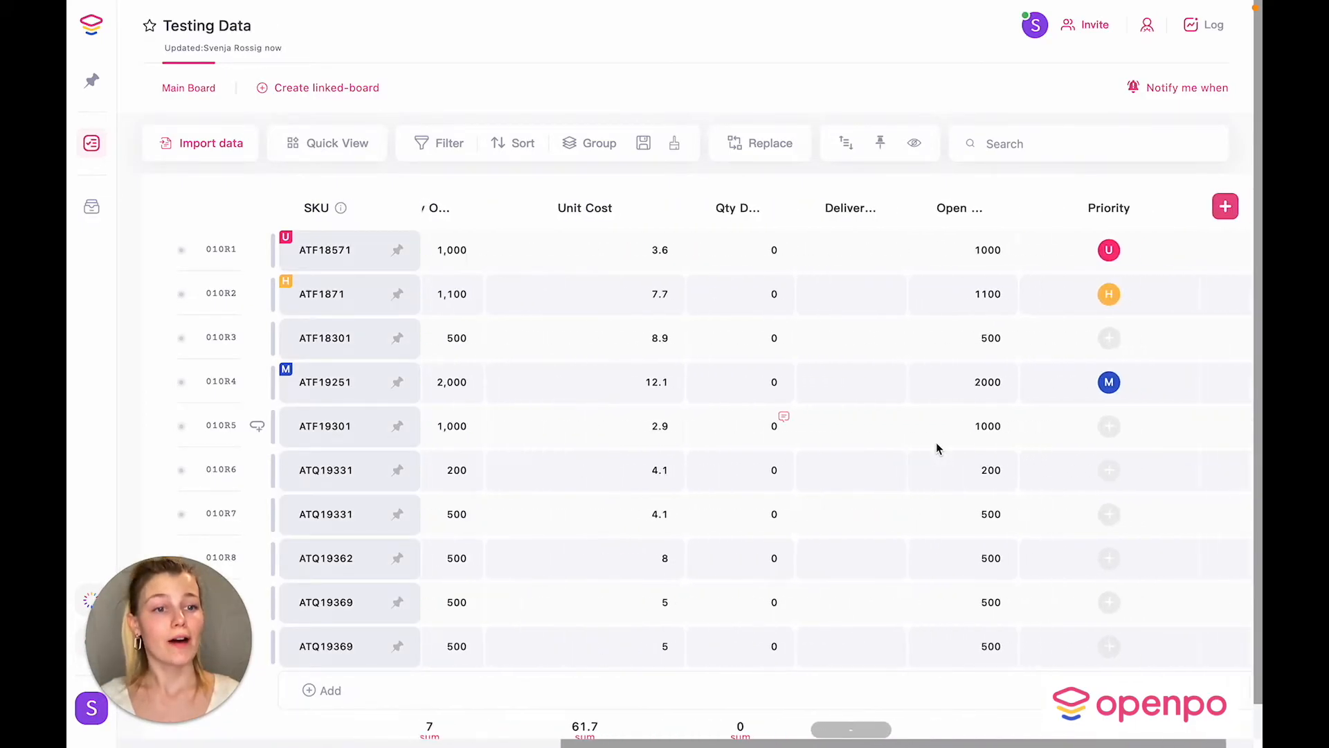
click(1179, 207)
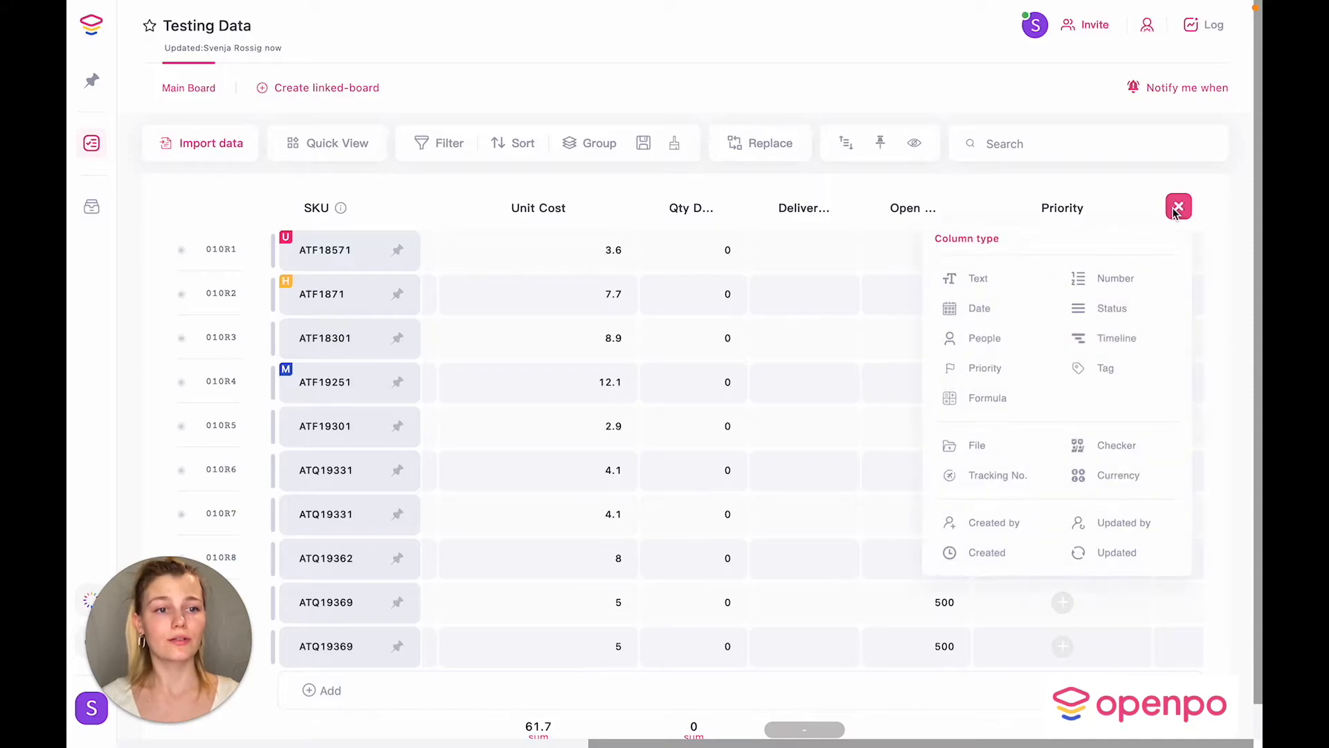
click(971, 445)
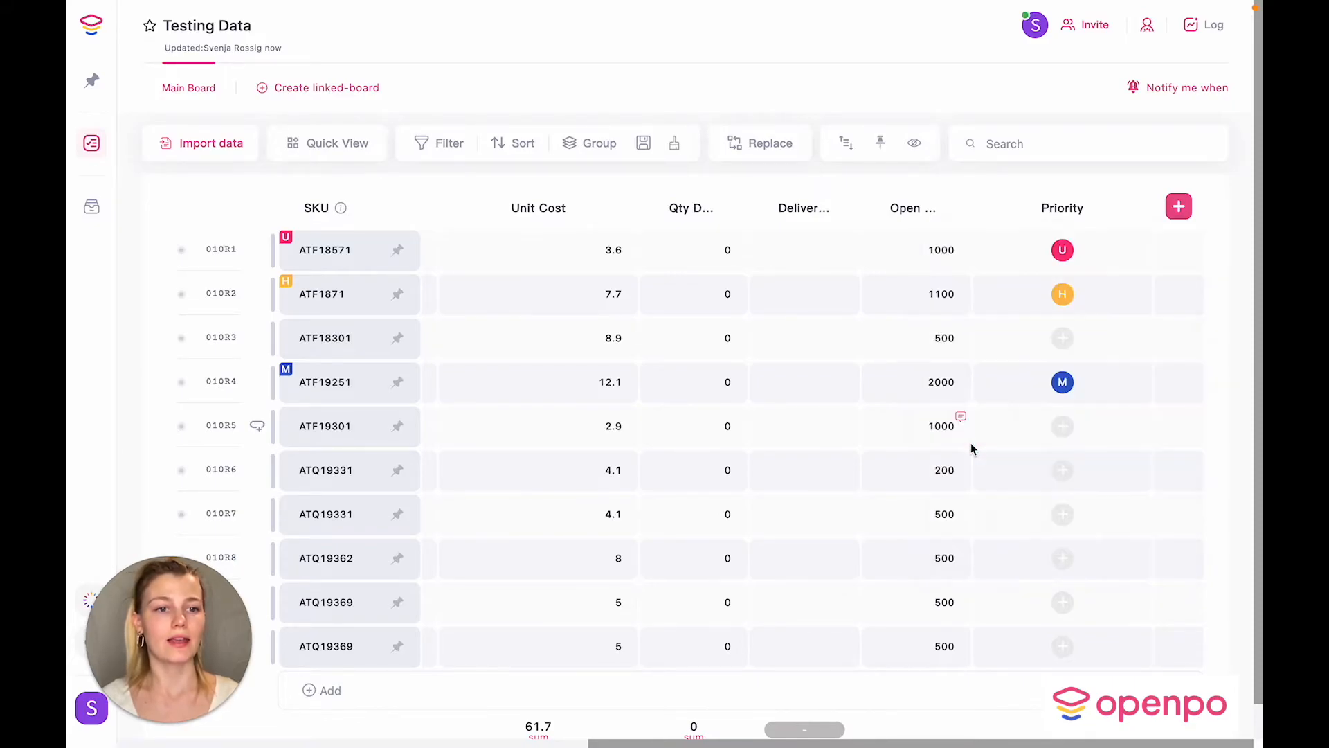
click(1096, 258)
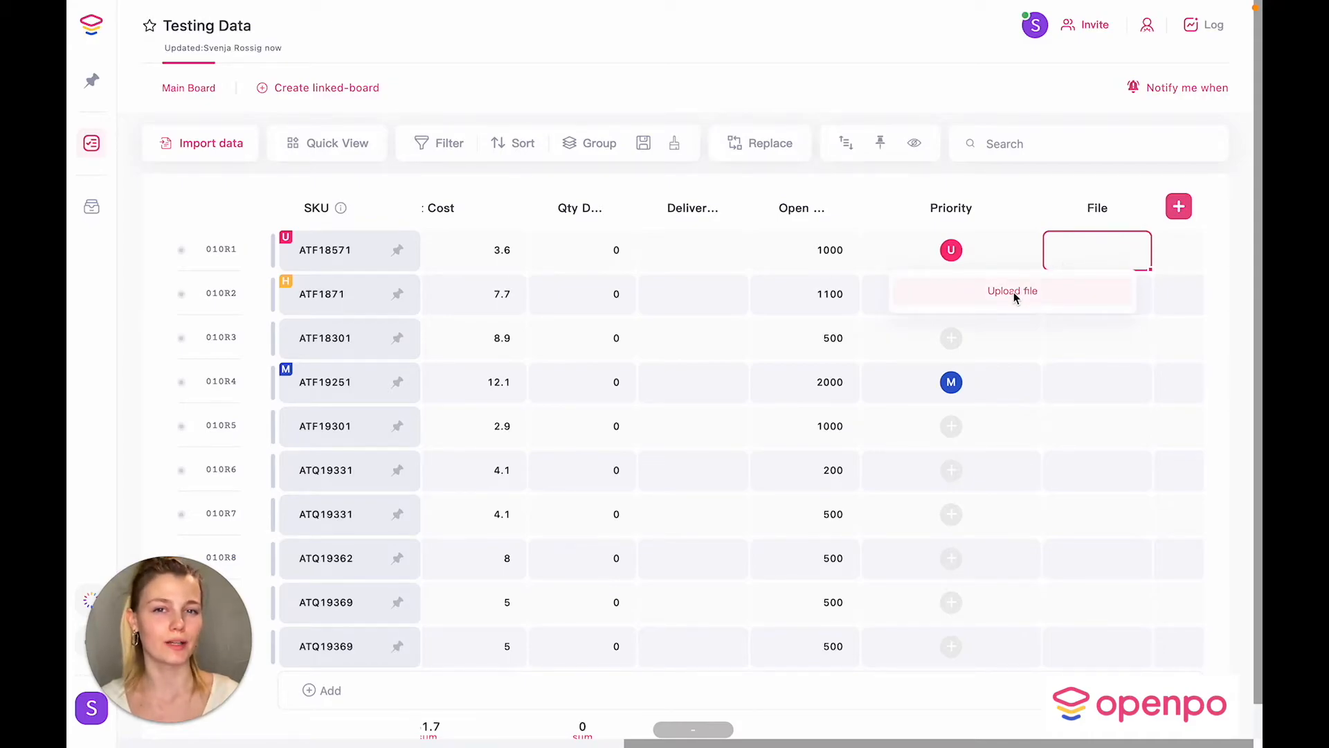
click(1014, 293)
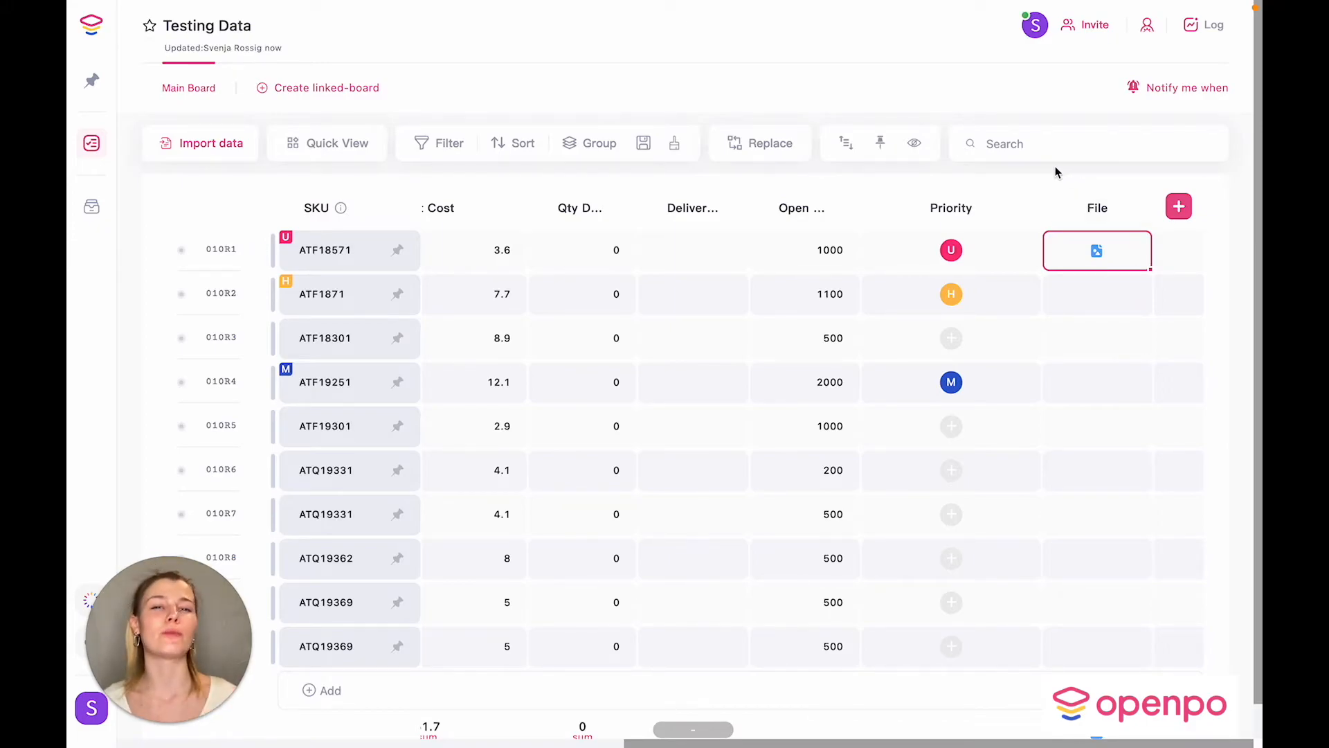
scroll(812, 380, right, 3)
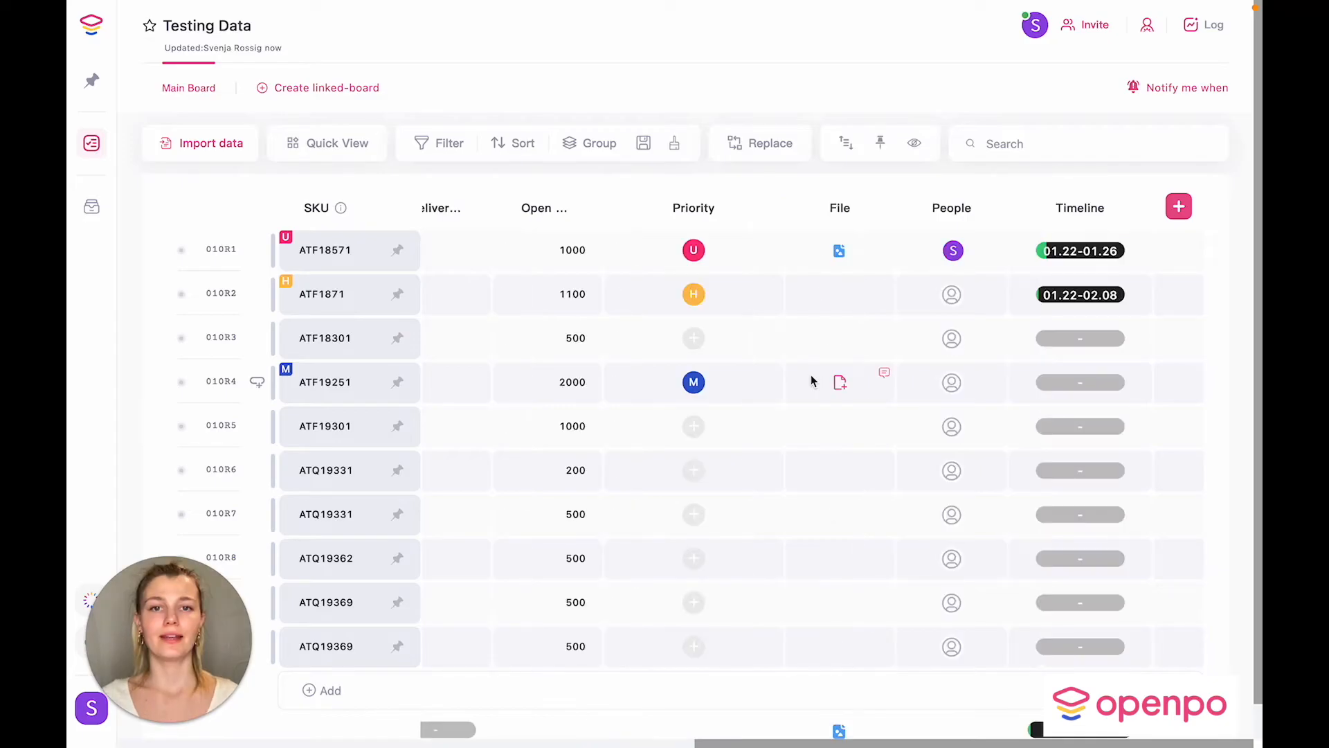
scroll(811, 380, left, 5)
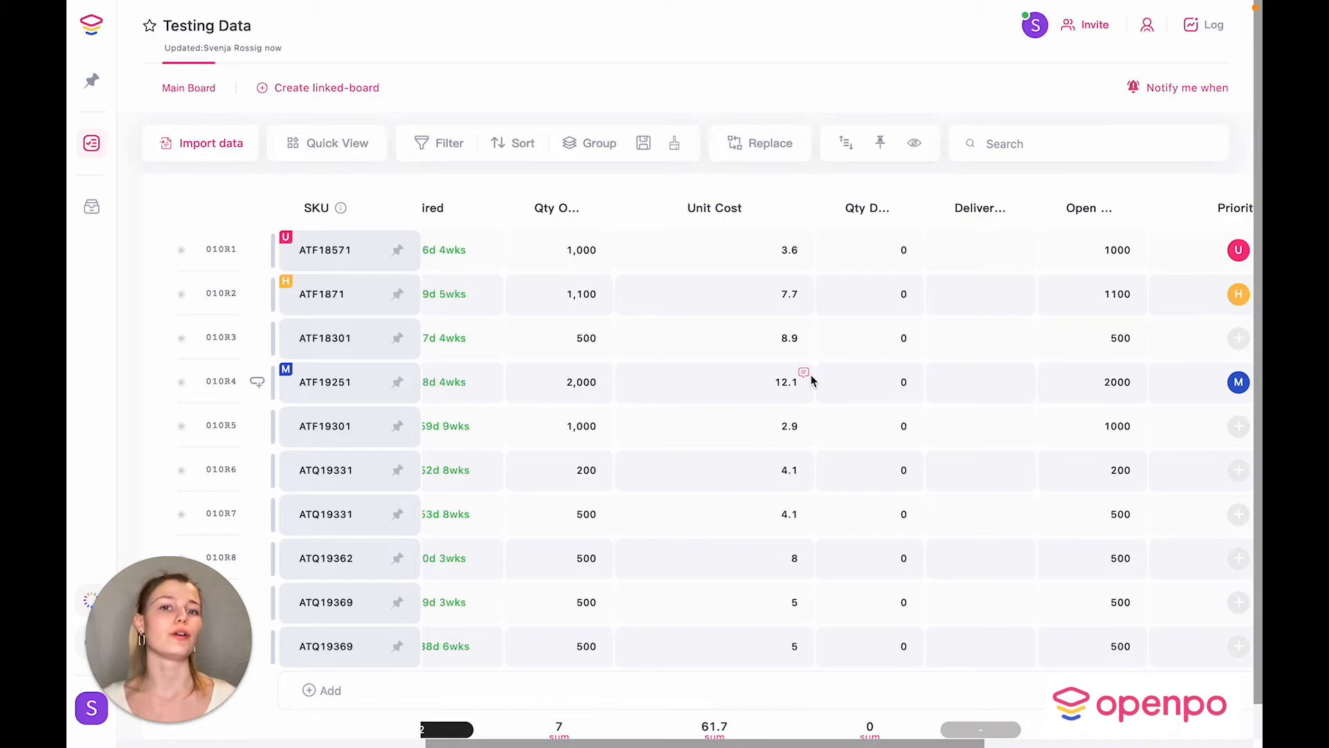
scroll(812, 380, down, 1)
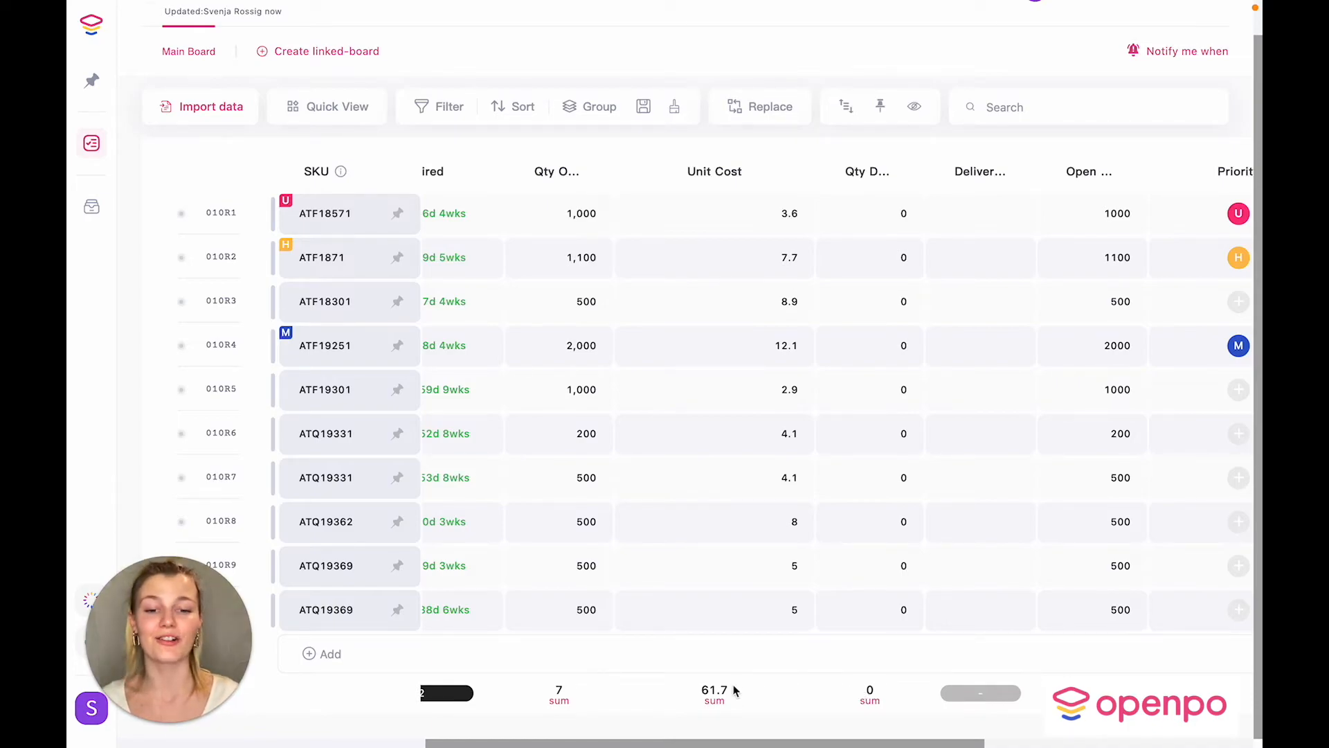
click(712, 692)
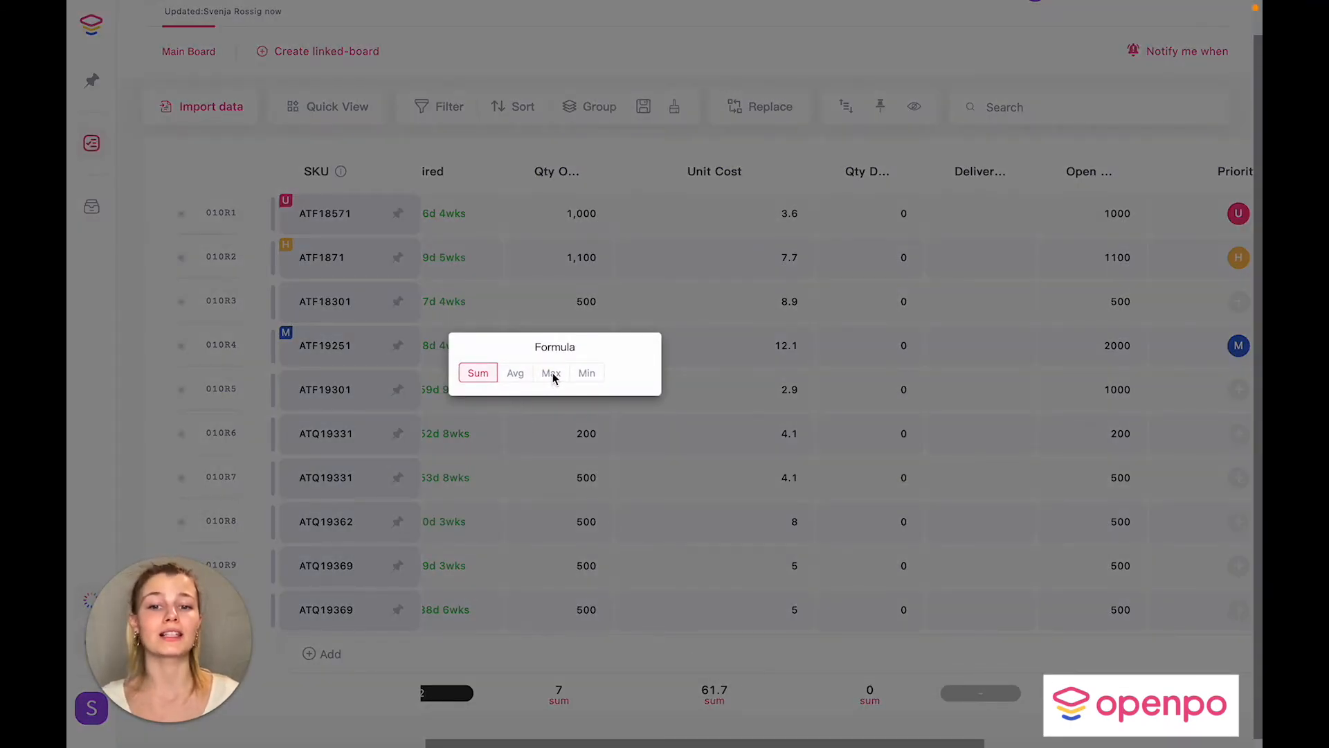
click(726, 377)
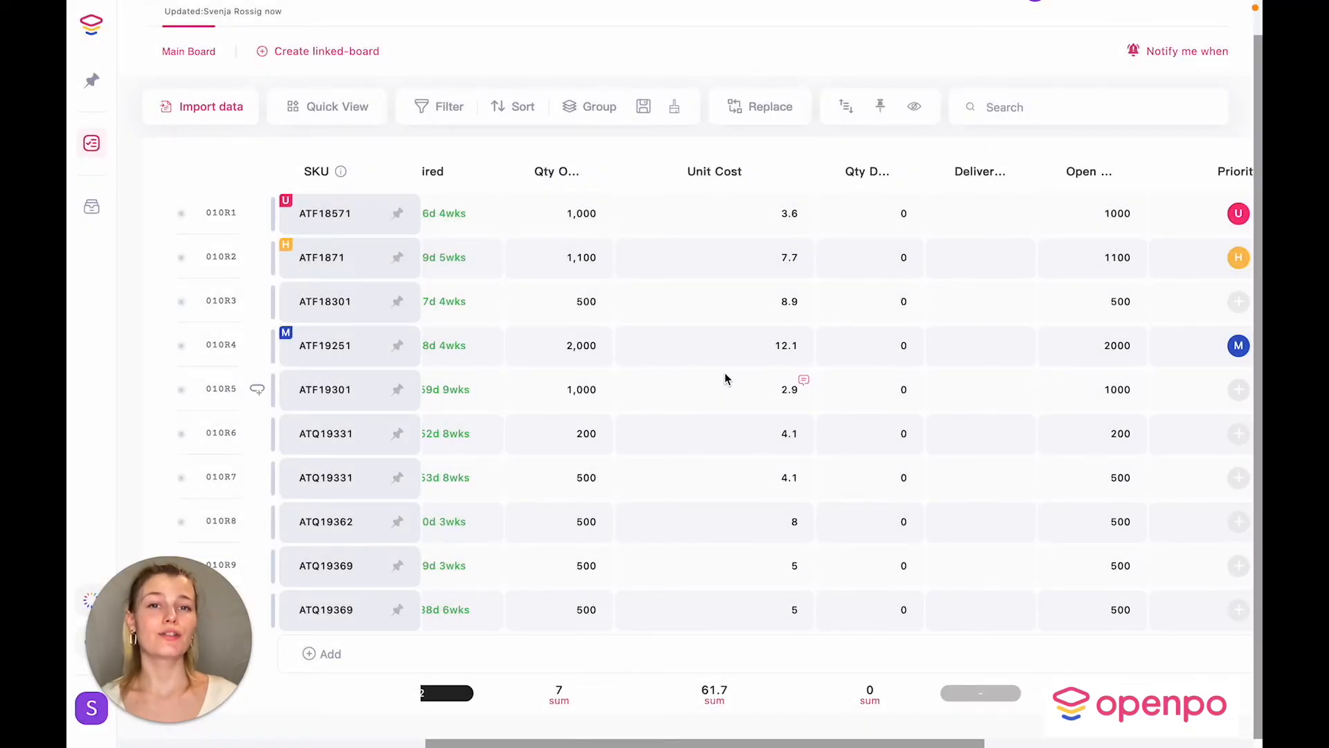
Step: Add a Tracking No. column and set DHL as the first row's shipping carrier
scroll(726, 379, right, 8)
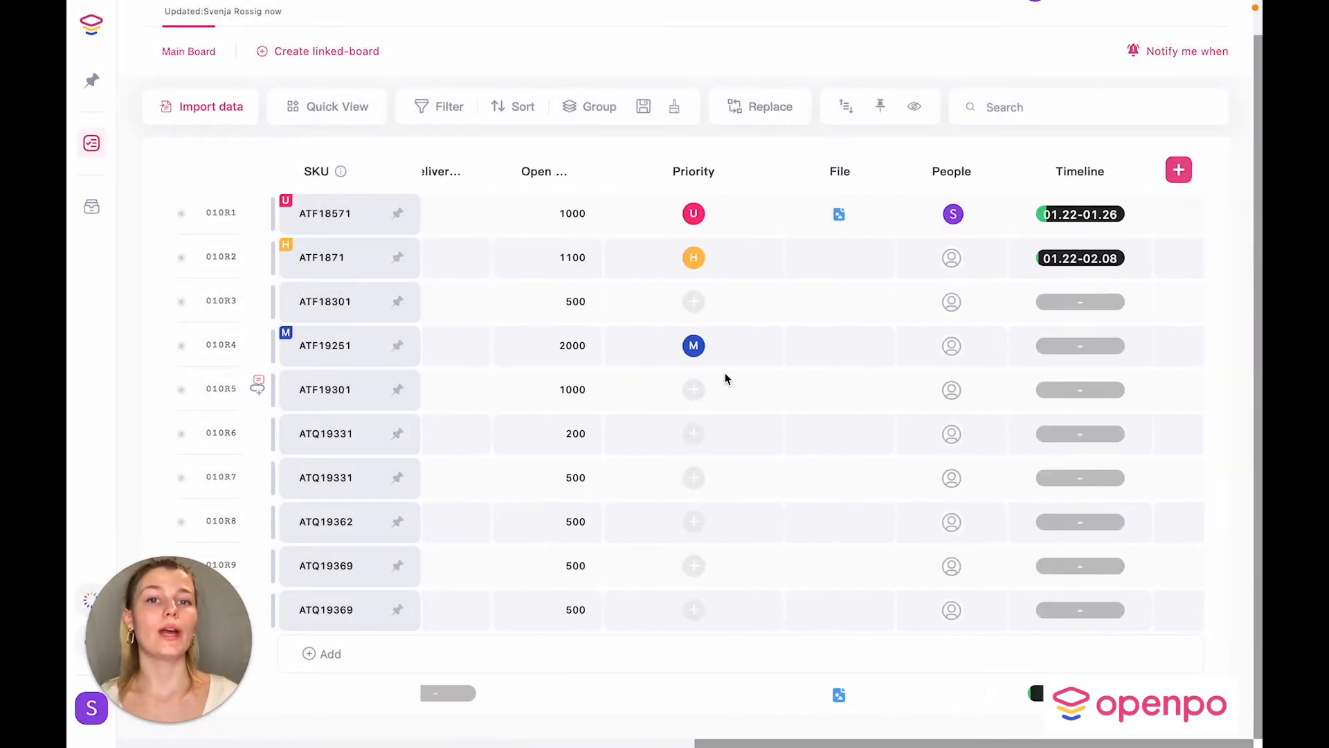
click(1178, 171)
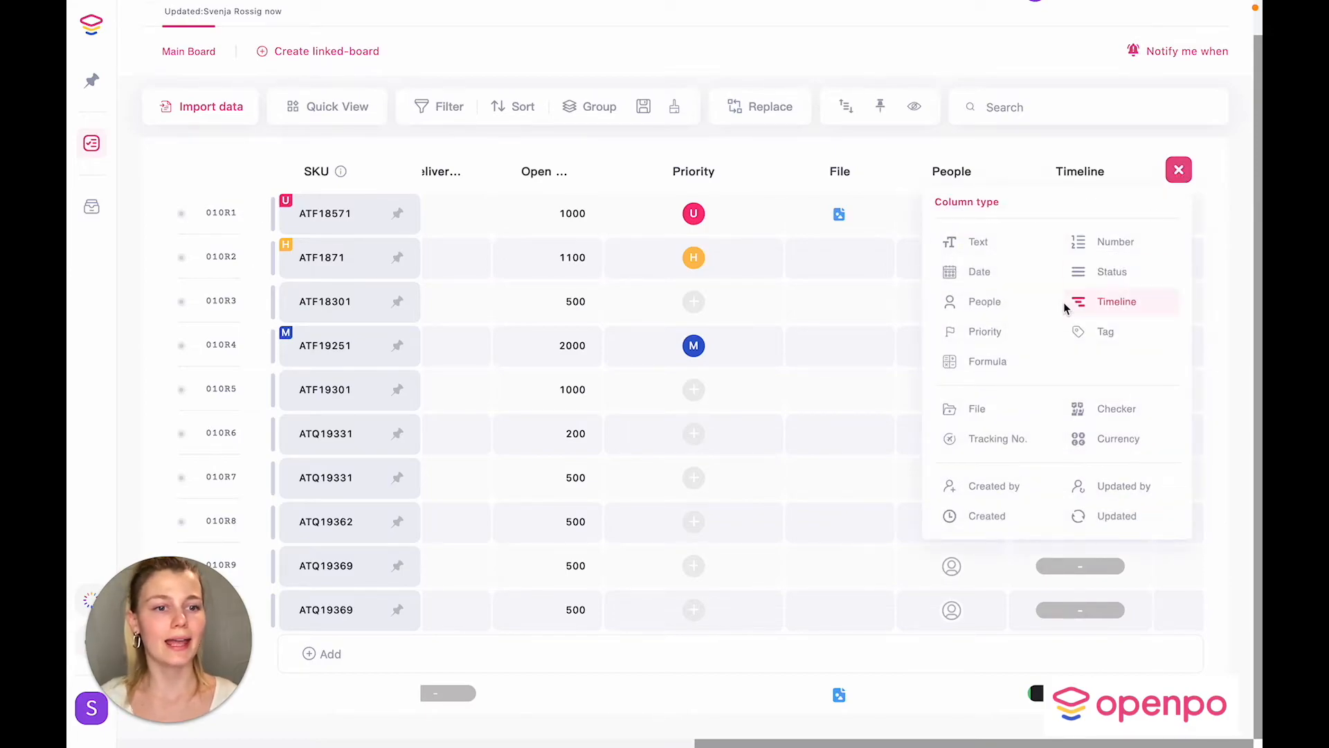
click(986, 430)
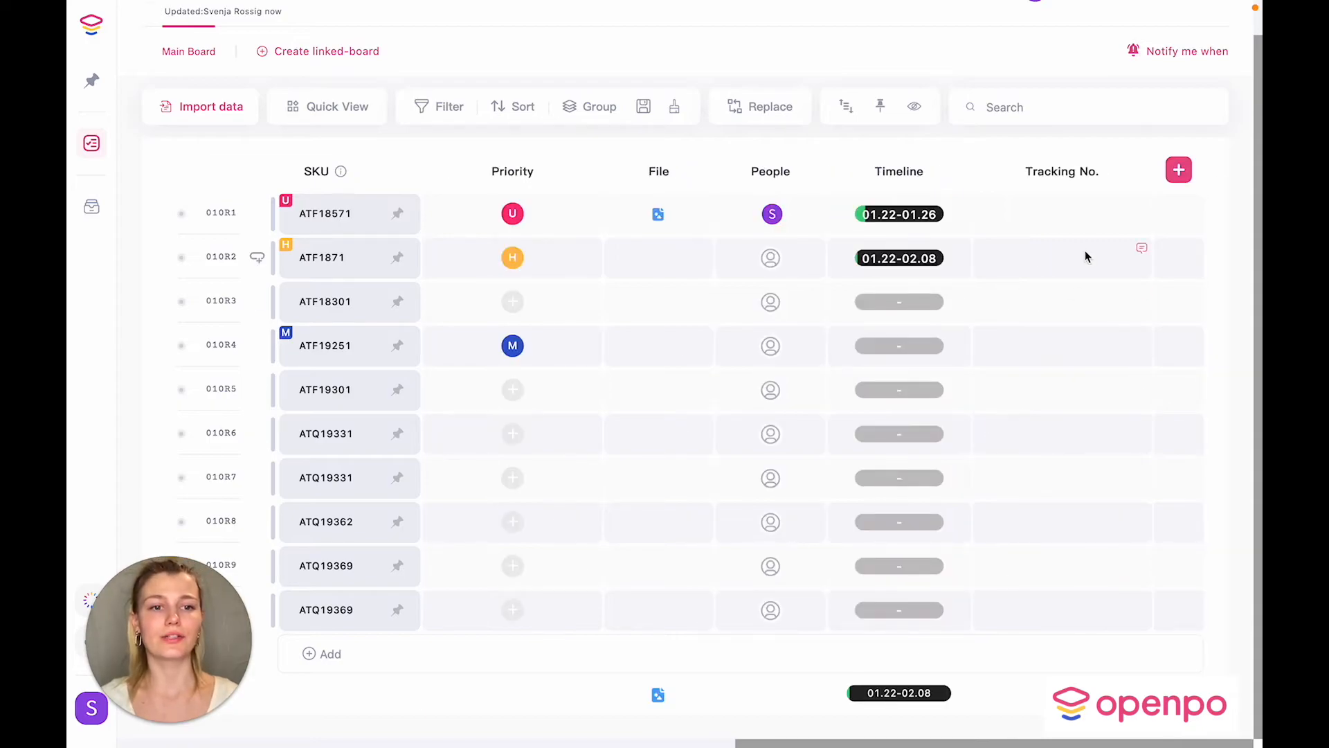
click(1079, 224)
click(878, 315)
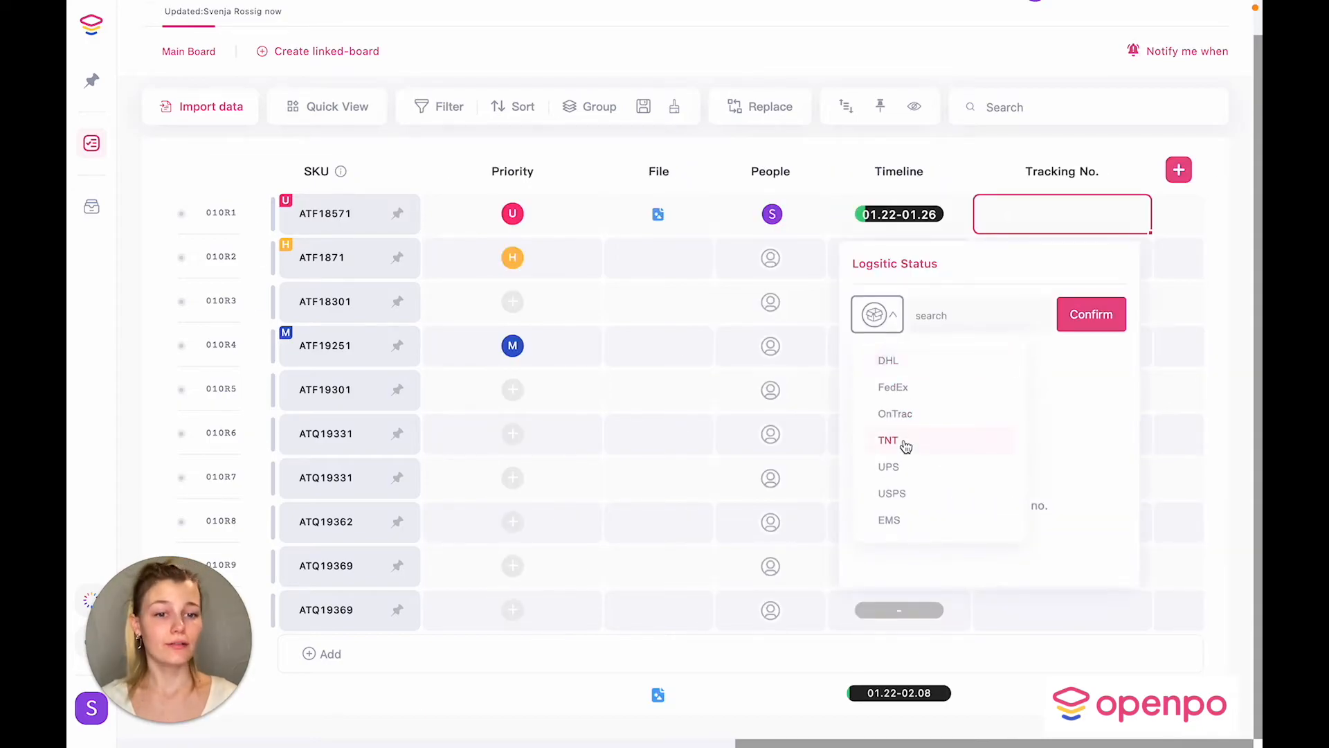
scroll(895, 396, down, 5)
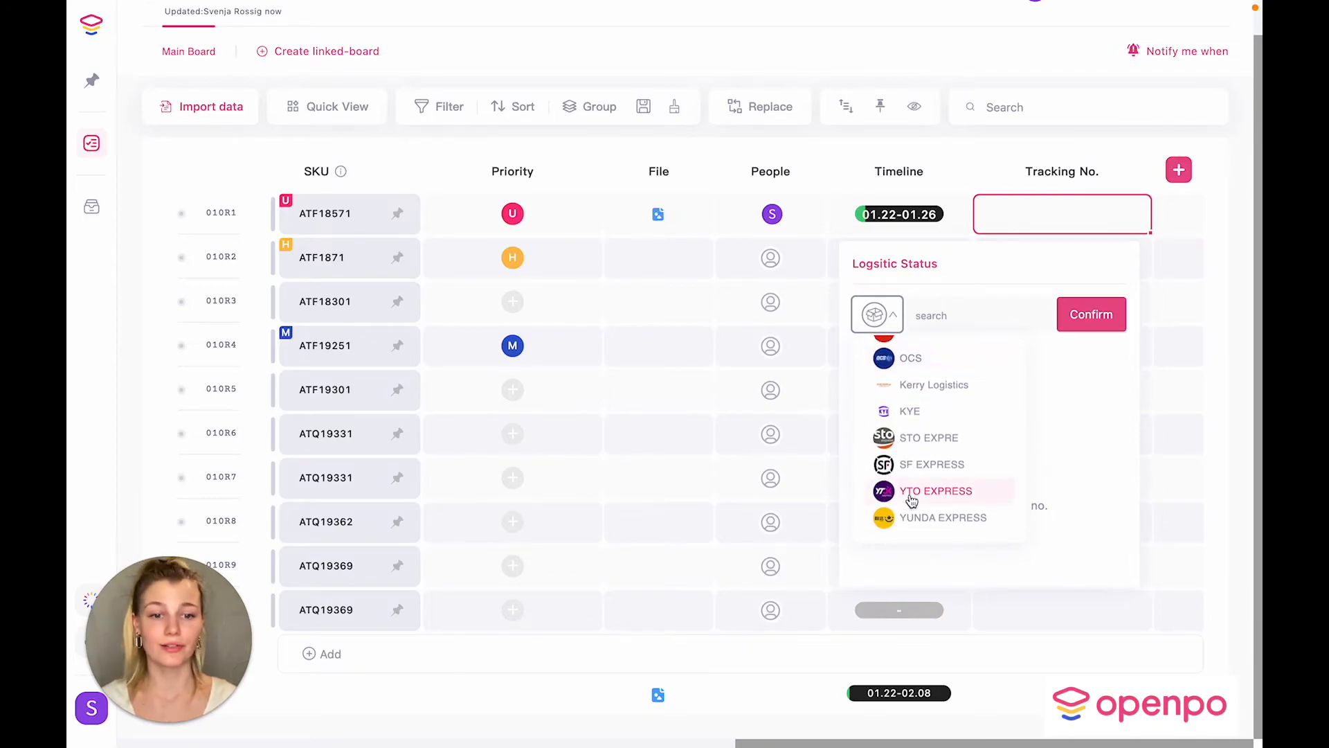
scroll(911, 500, up, 5)
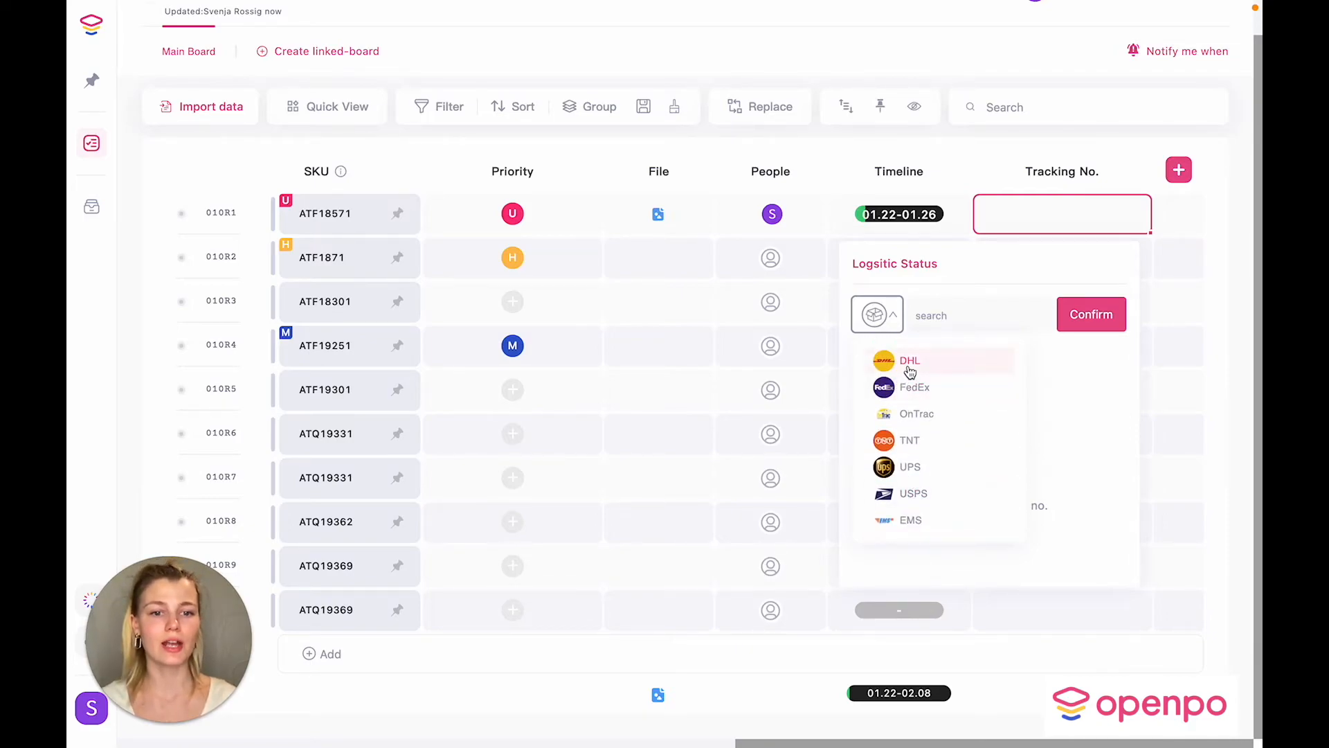
click(909, 361)
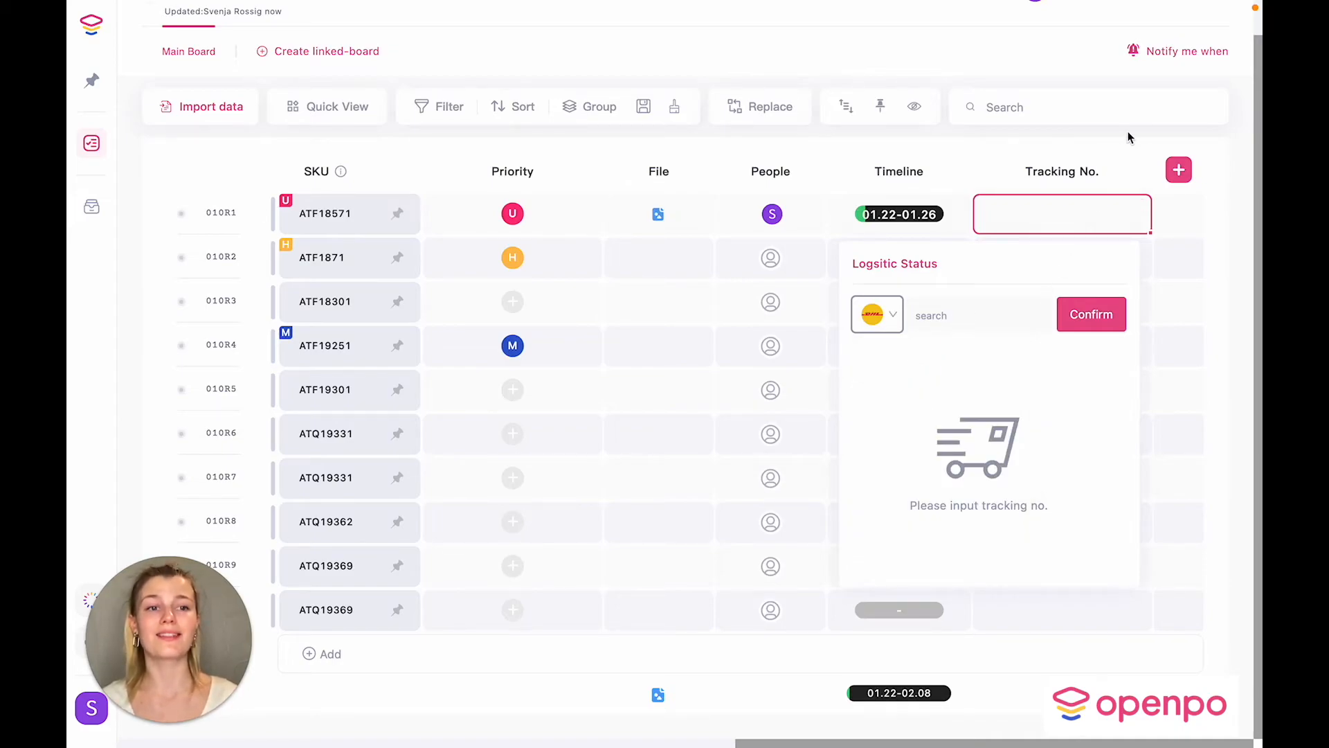
click(1109, 206)
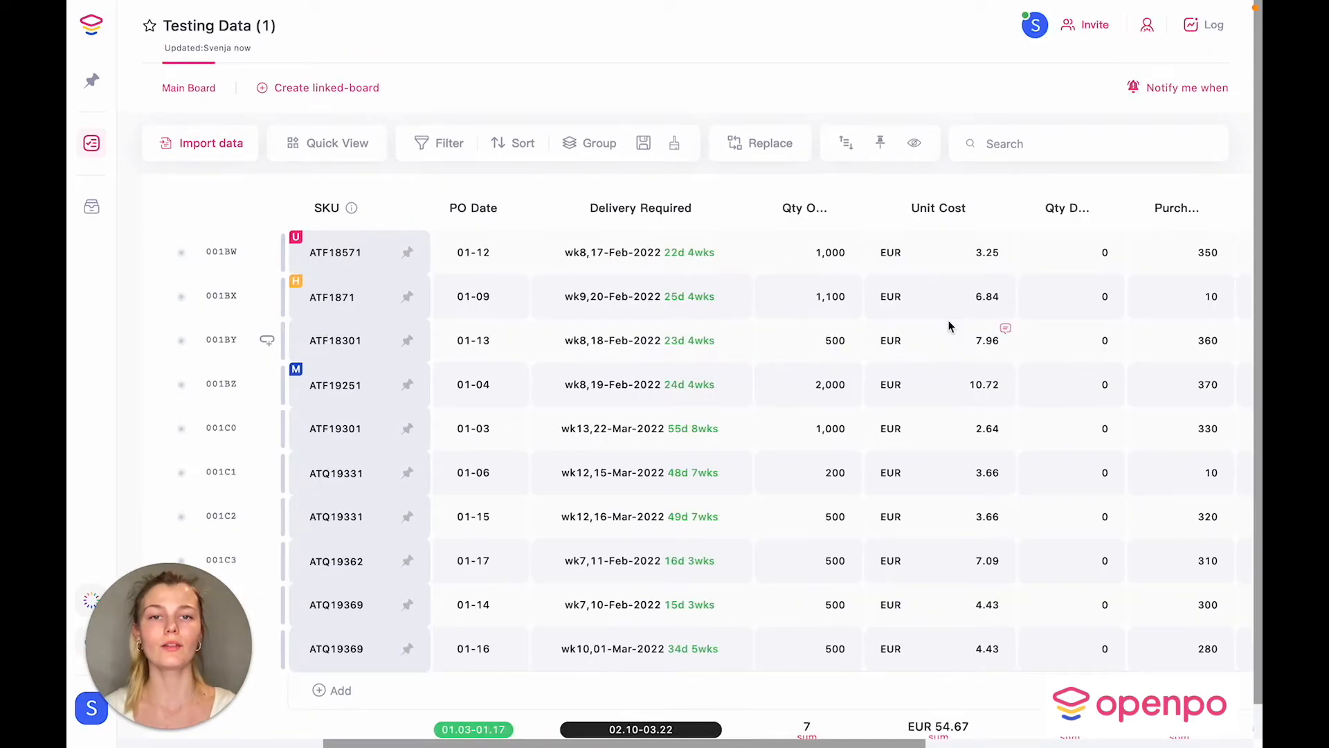
scroll(948, 326, right, 10)
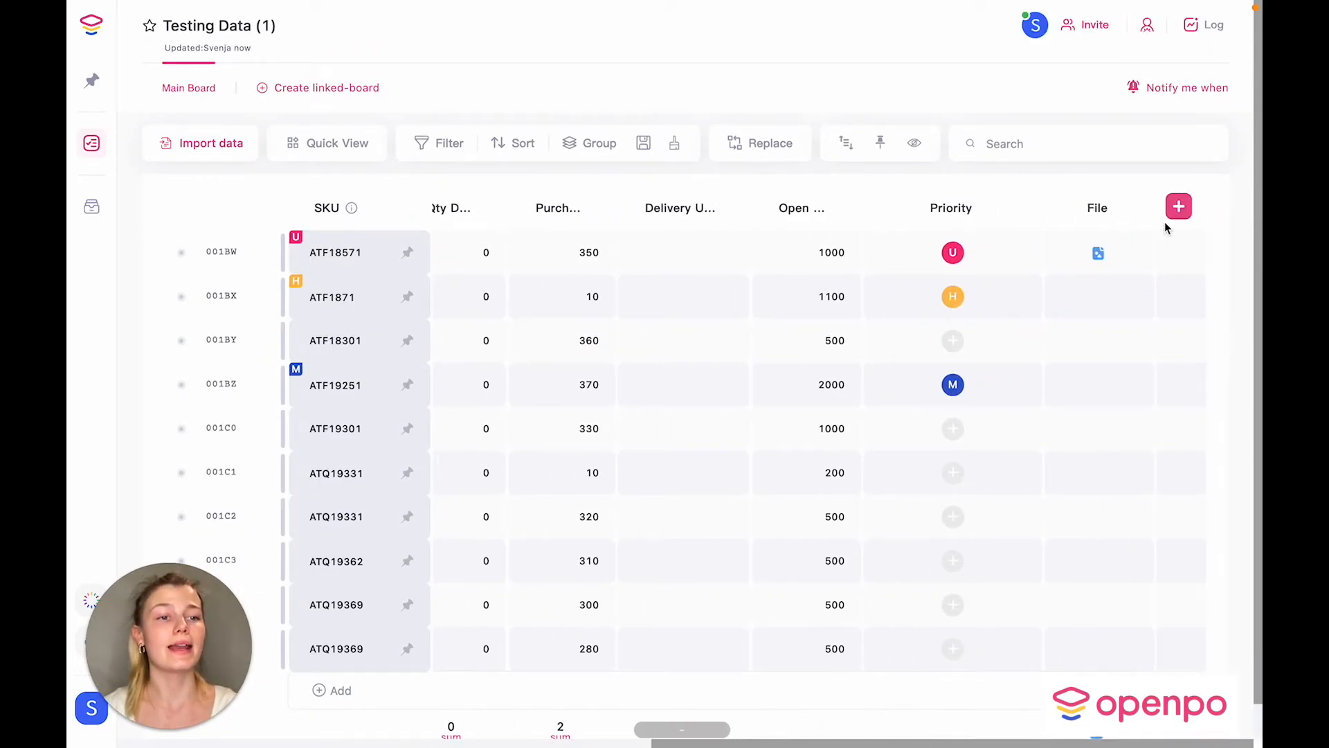
Step: Add a People column, assign the team member to ATF18571, and start a user search for row 001BZ
click(1179, 207)
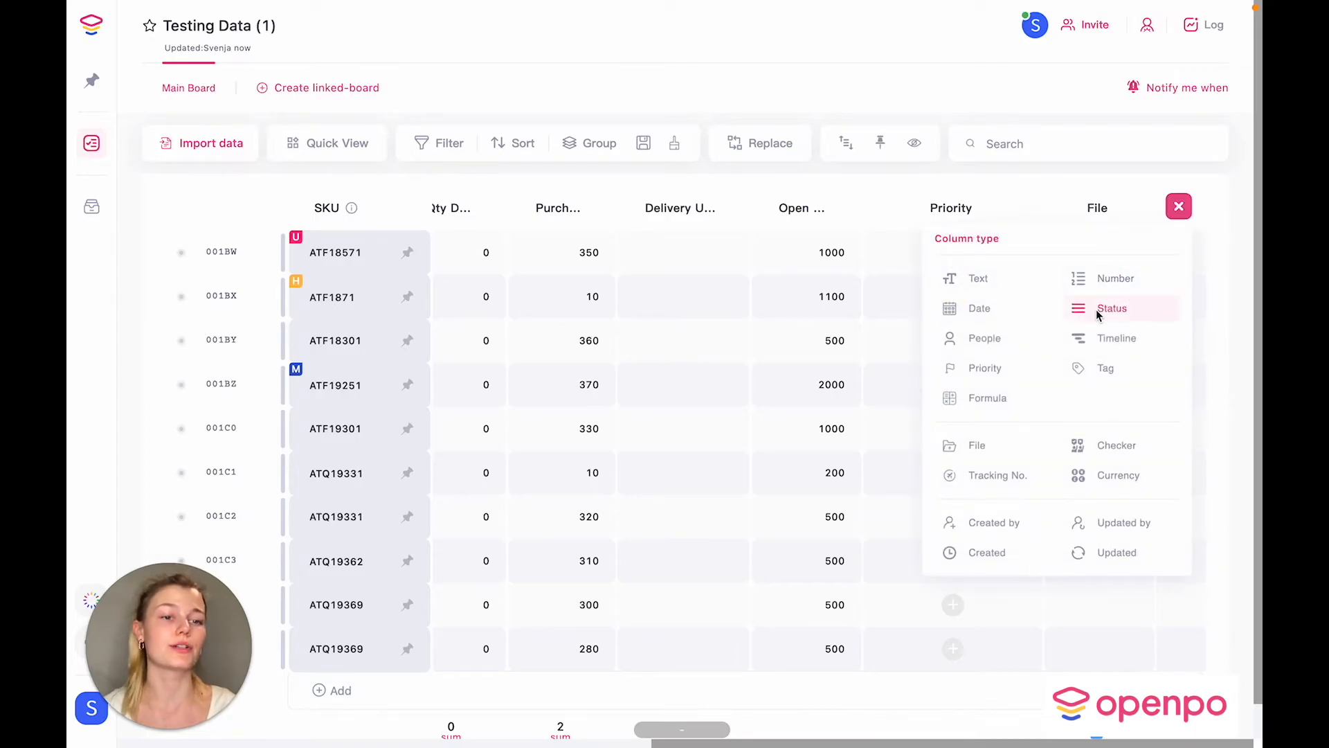
click(1004, 341)
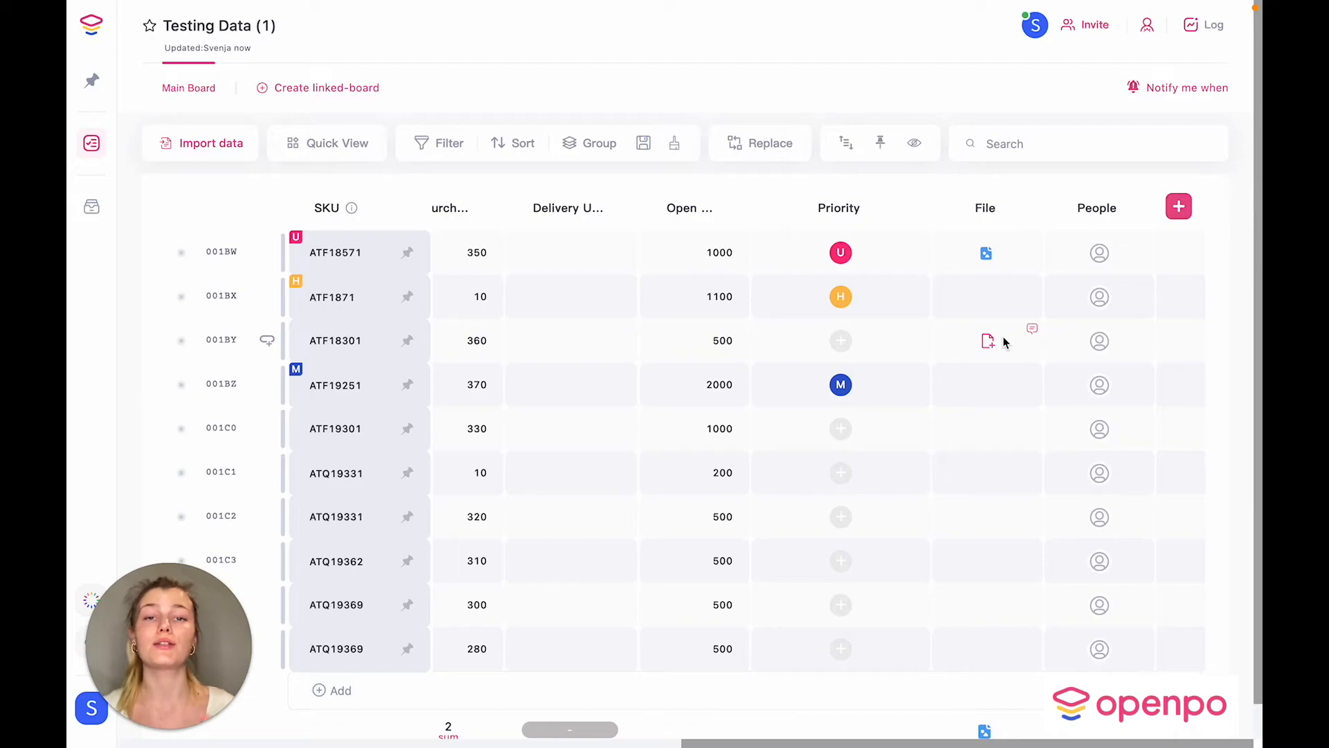
click(1099, 259)
click(1190, 333)
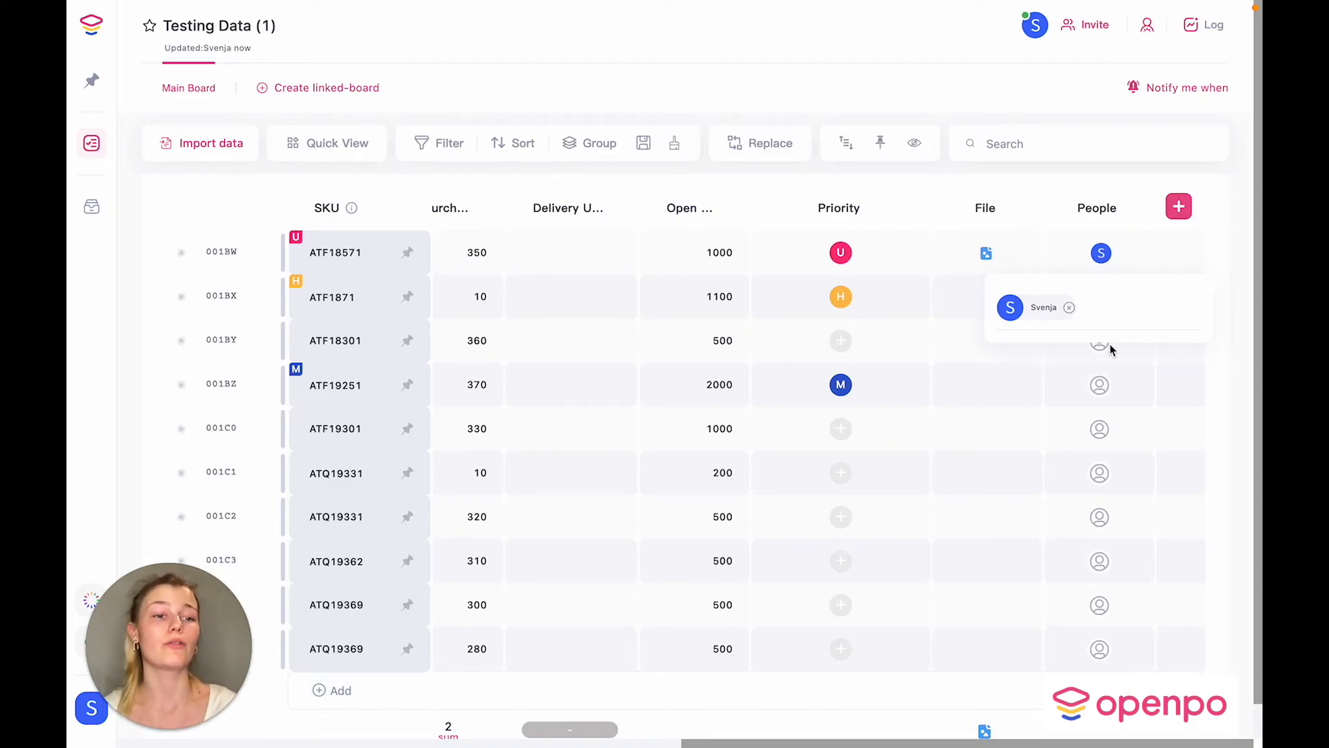
click(1099, 382)
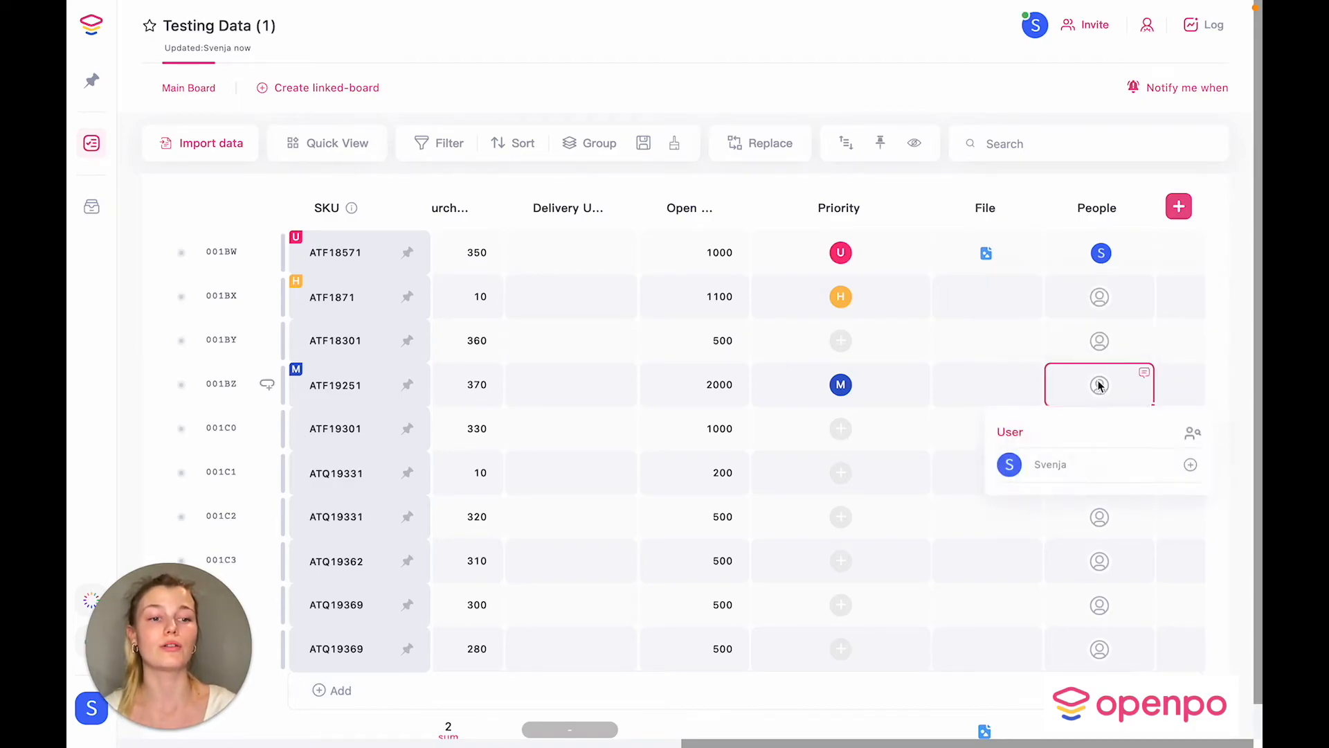
click(1192, 436)
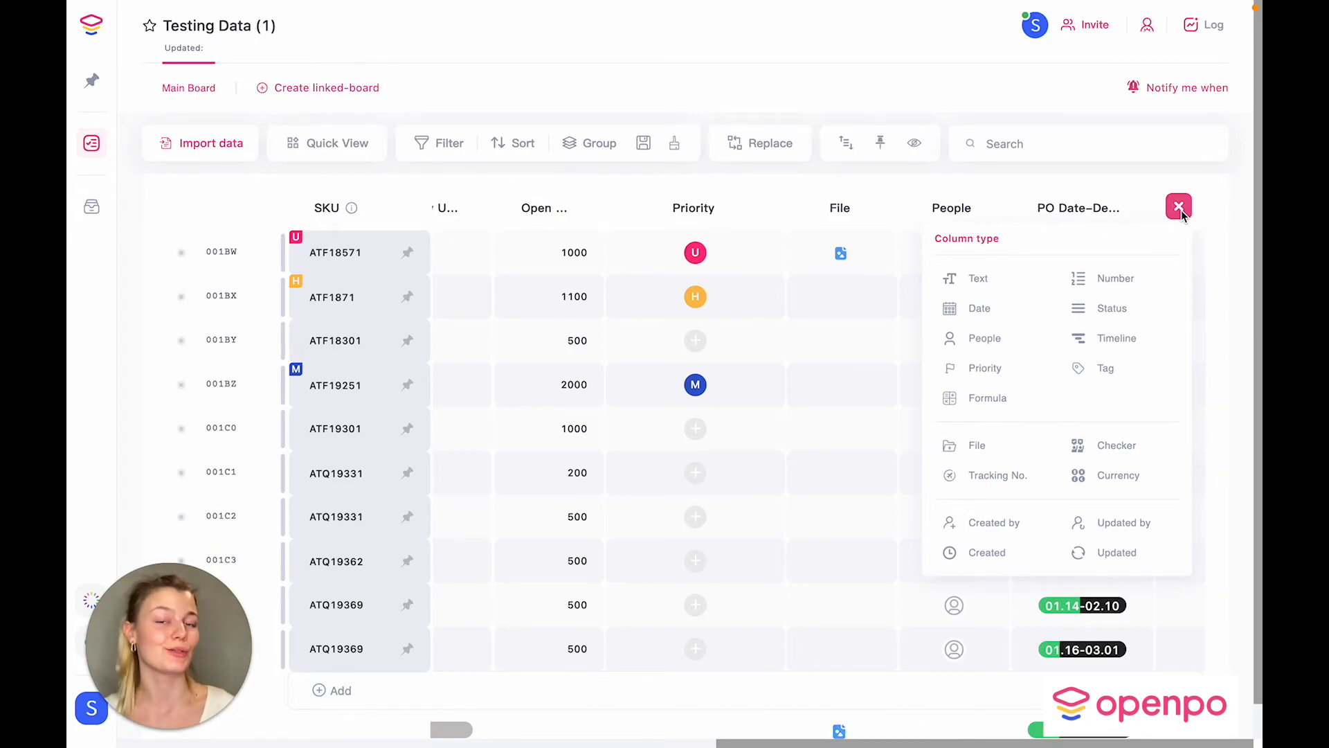
Step: Add a Checker & Vote column and rename it 'Pricing check'
click(1091, 445)
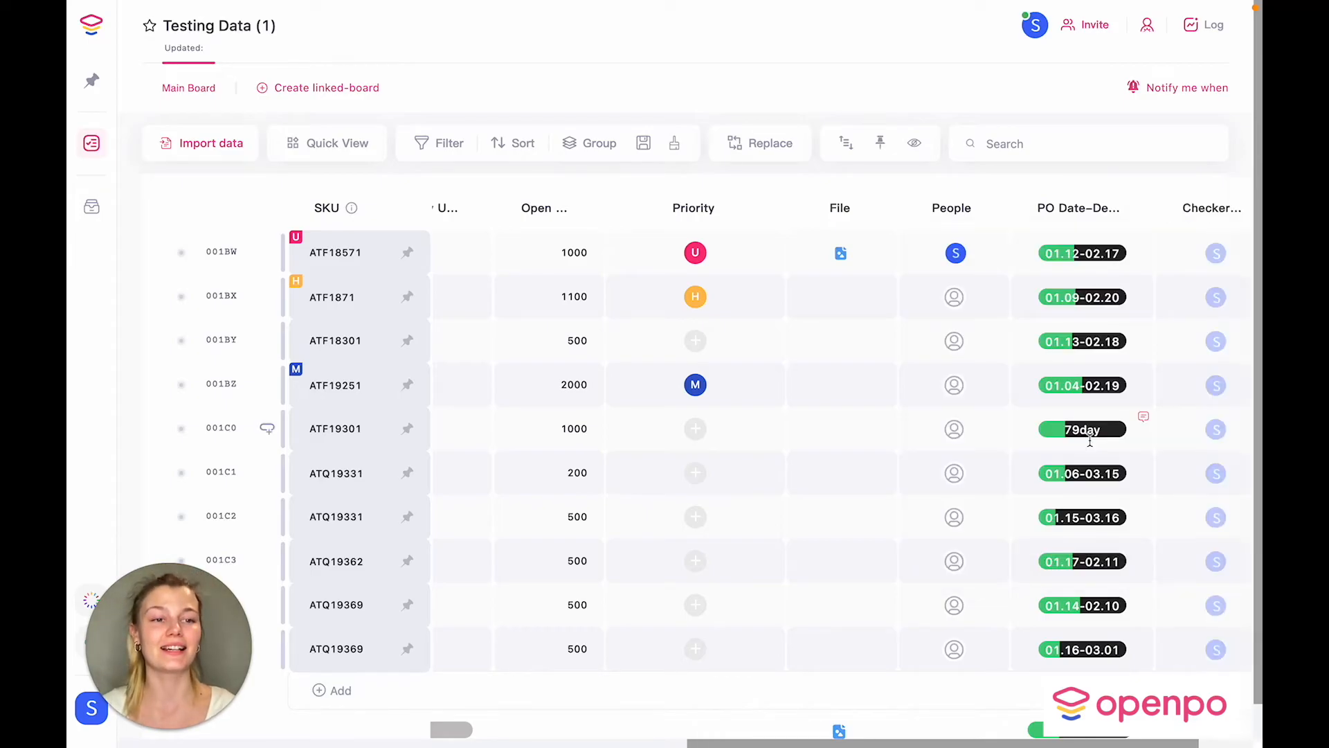
double_click(1085, 212)
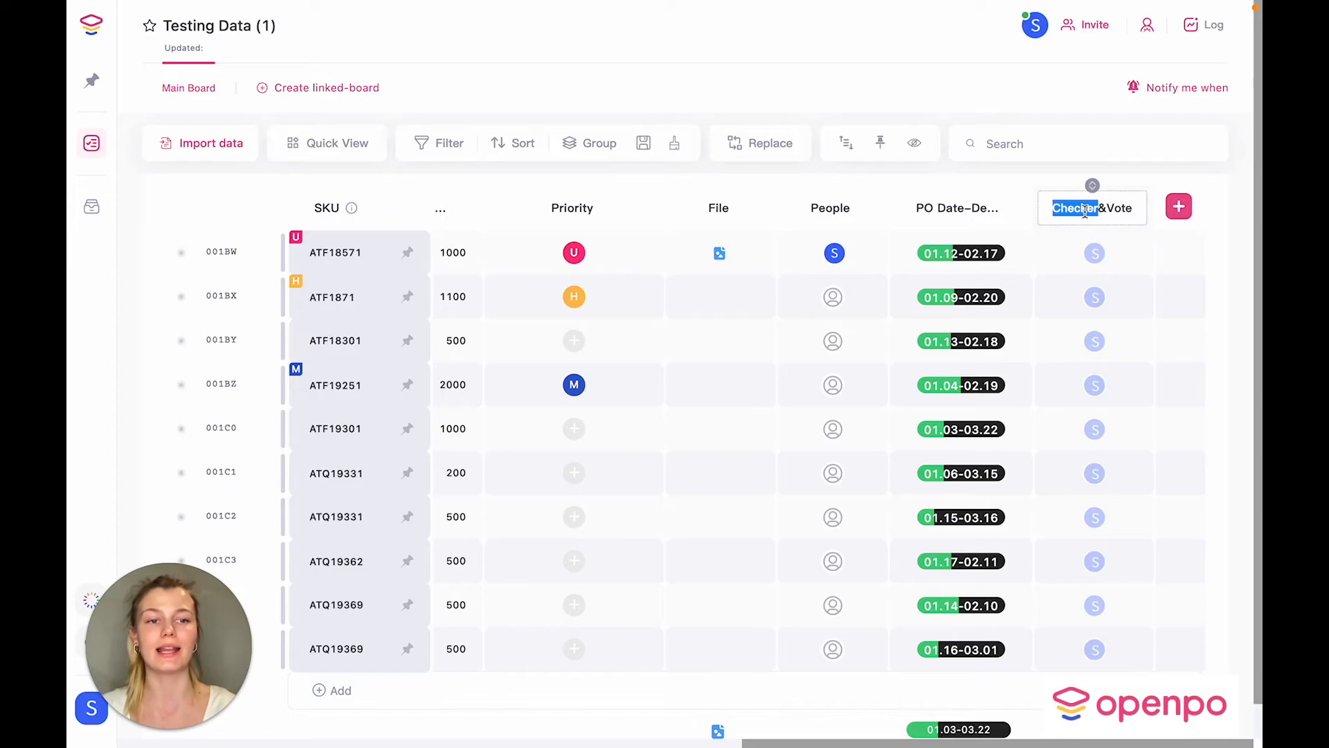
key(BackSpace)
drag(1120, 211, 1065, 212)
text(Pricing check)
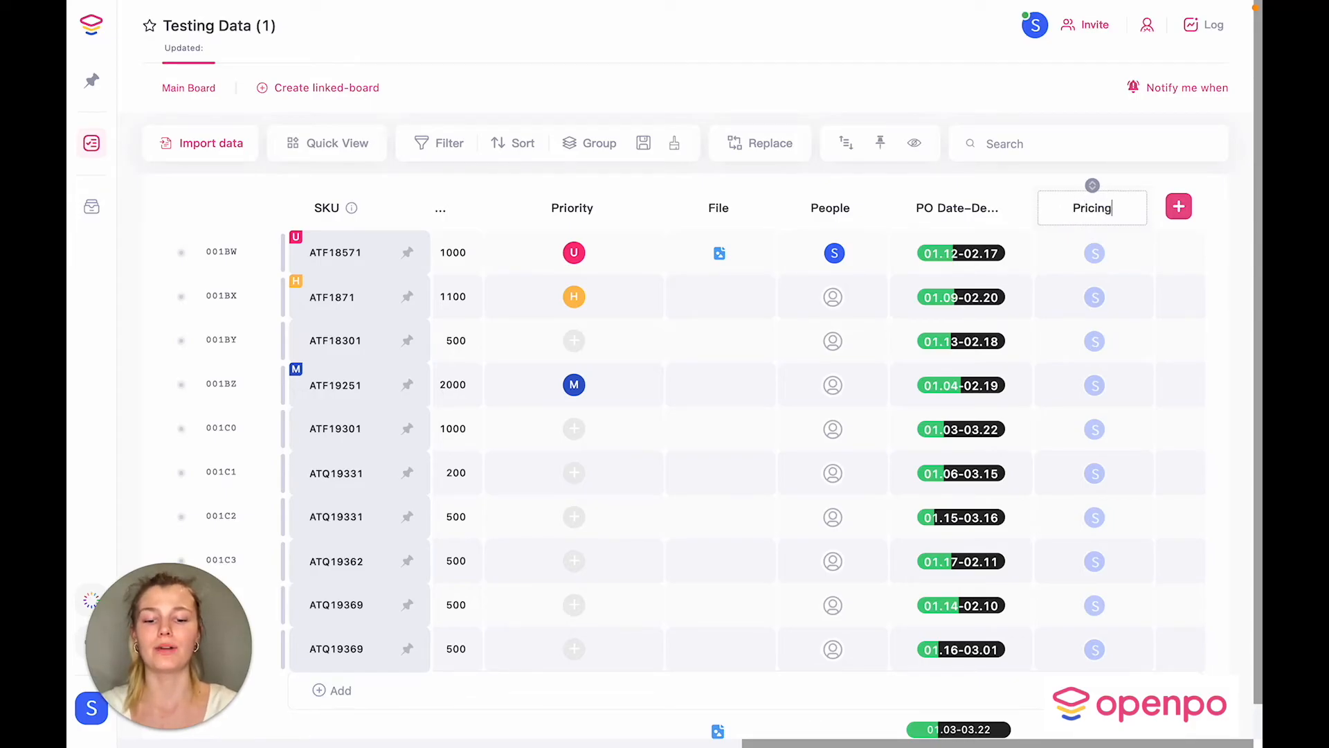
click(1143, 180)
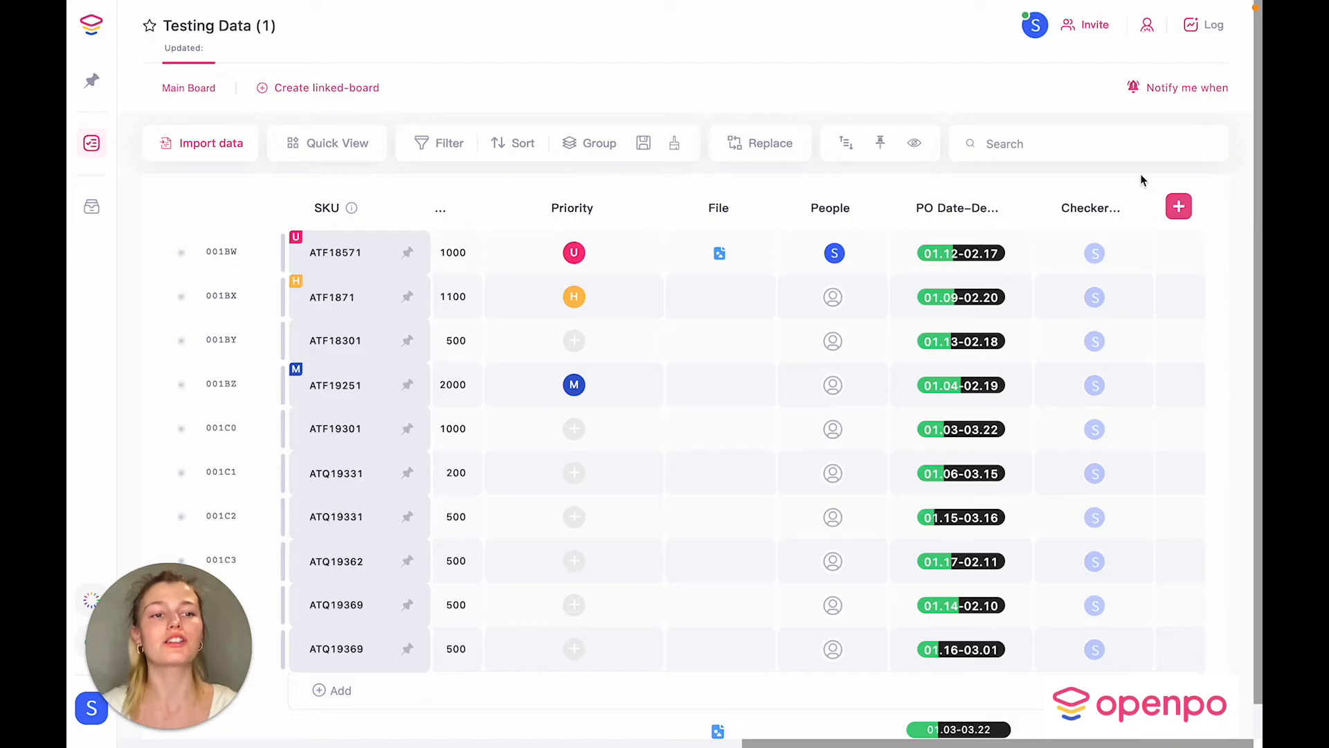
mouse_move(1108, 252)
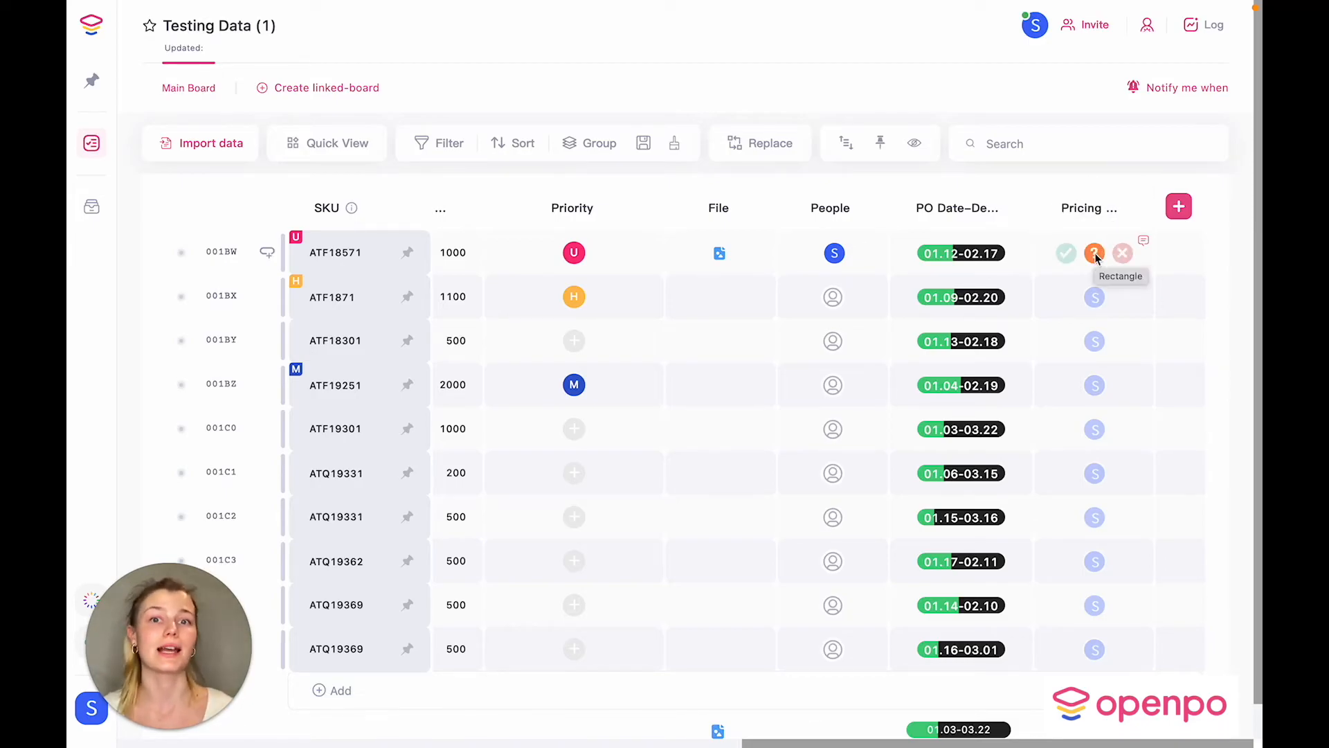
mouse_move(1116, 227)
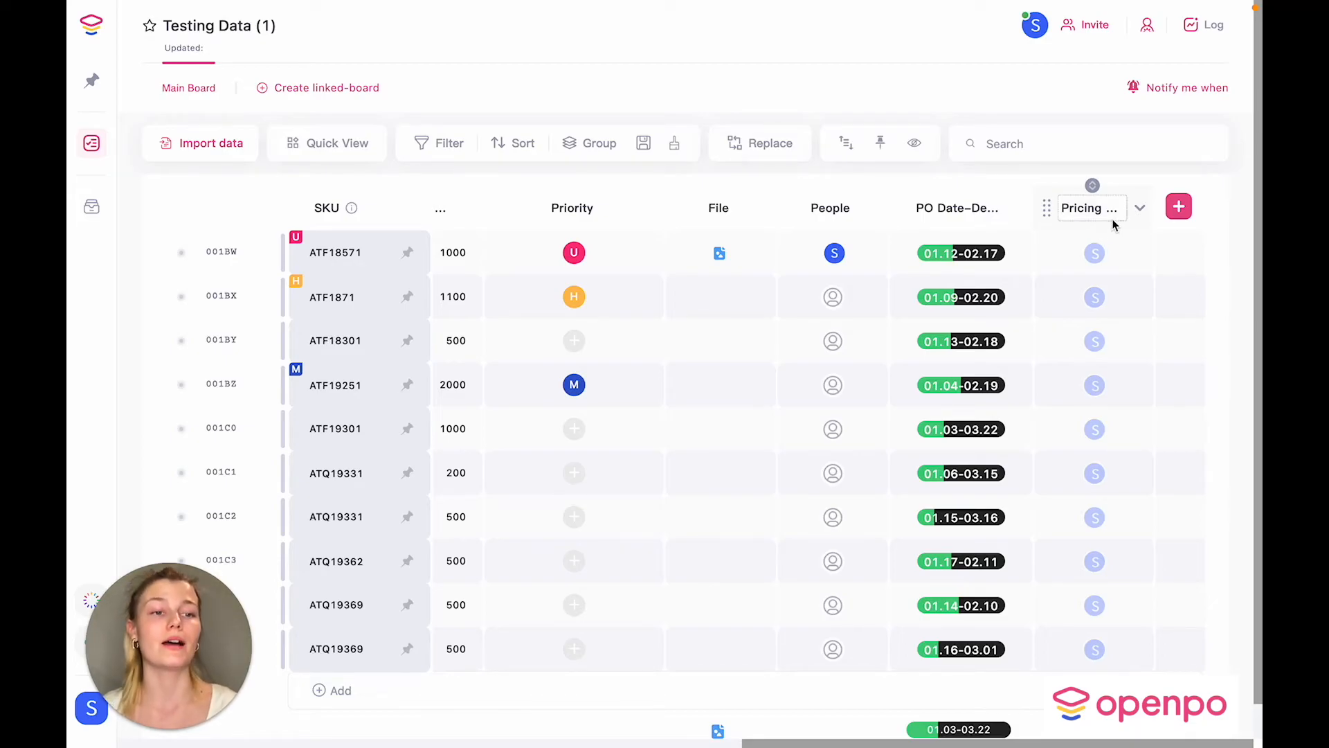
Step: Move the Pricing check column to sit right after Unit Cost
drag(1047, 208, 532, 210)
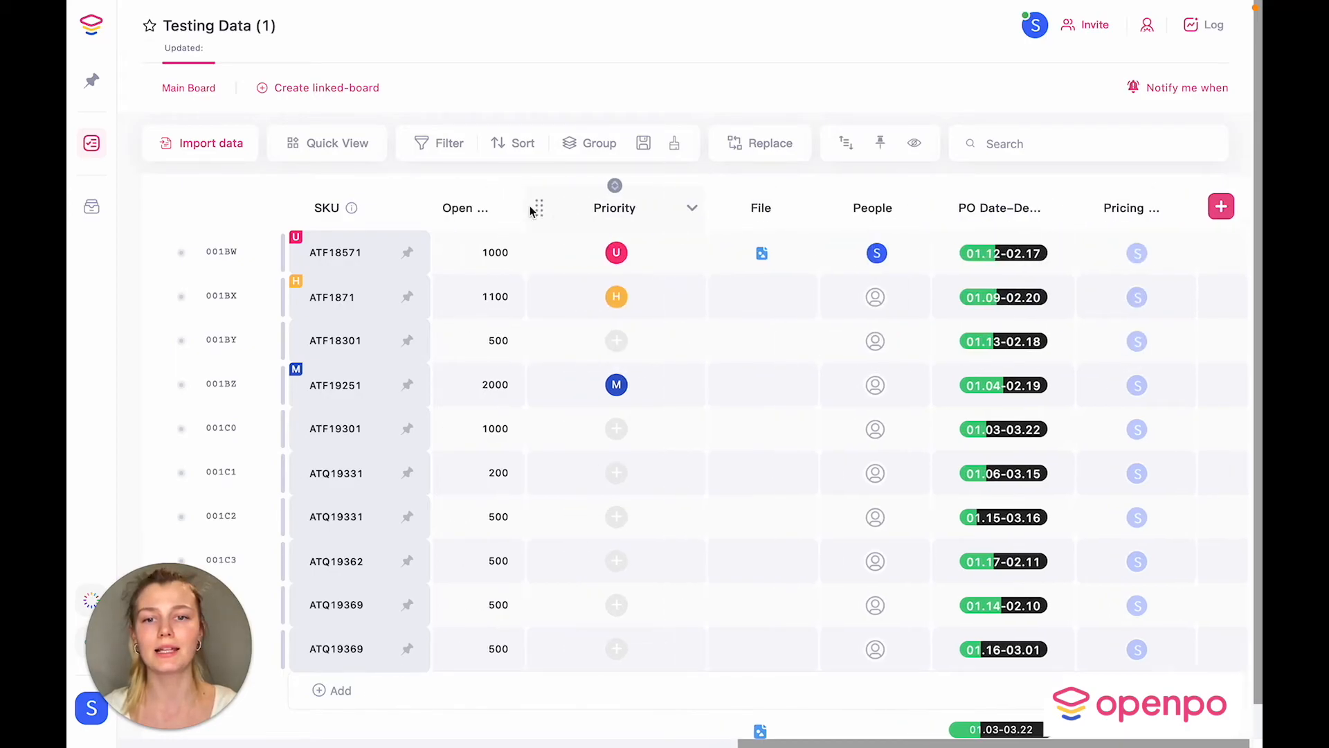
scroll(531, 210, left, 10)
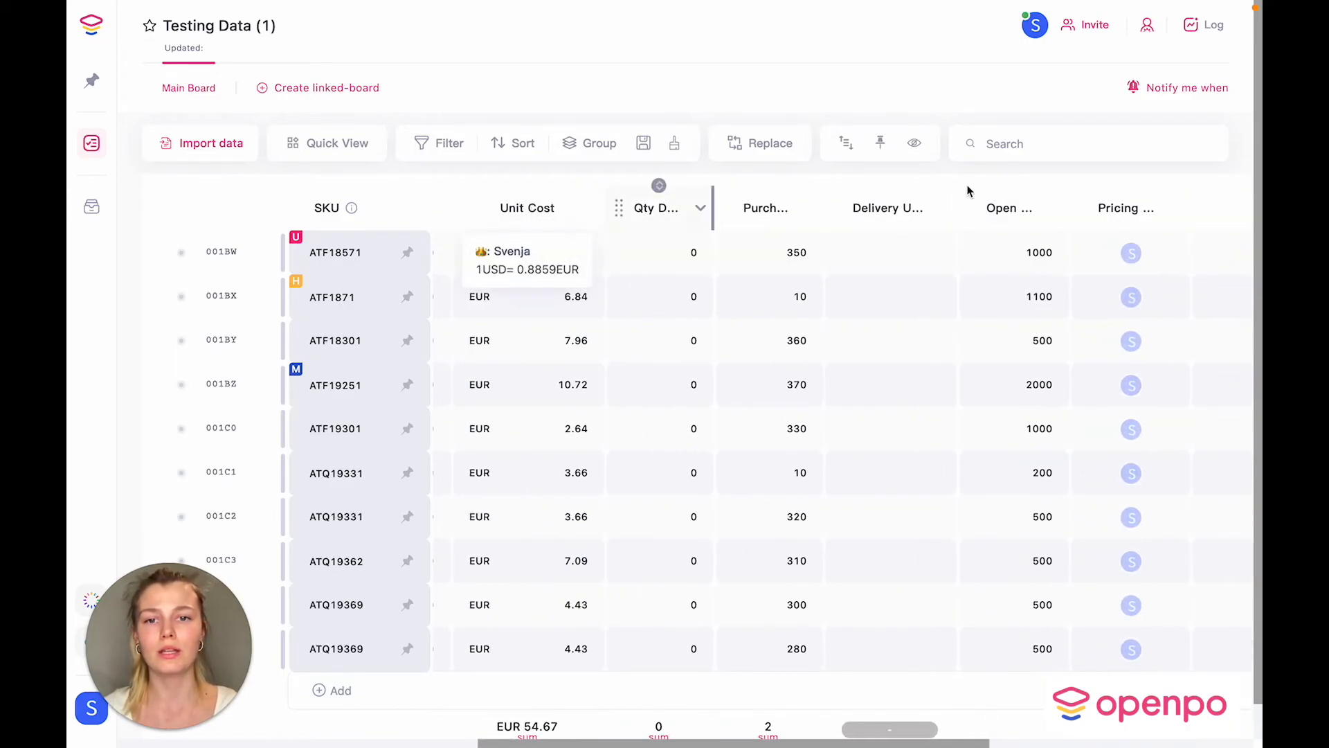
drag(1084, 209, 621, 223)
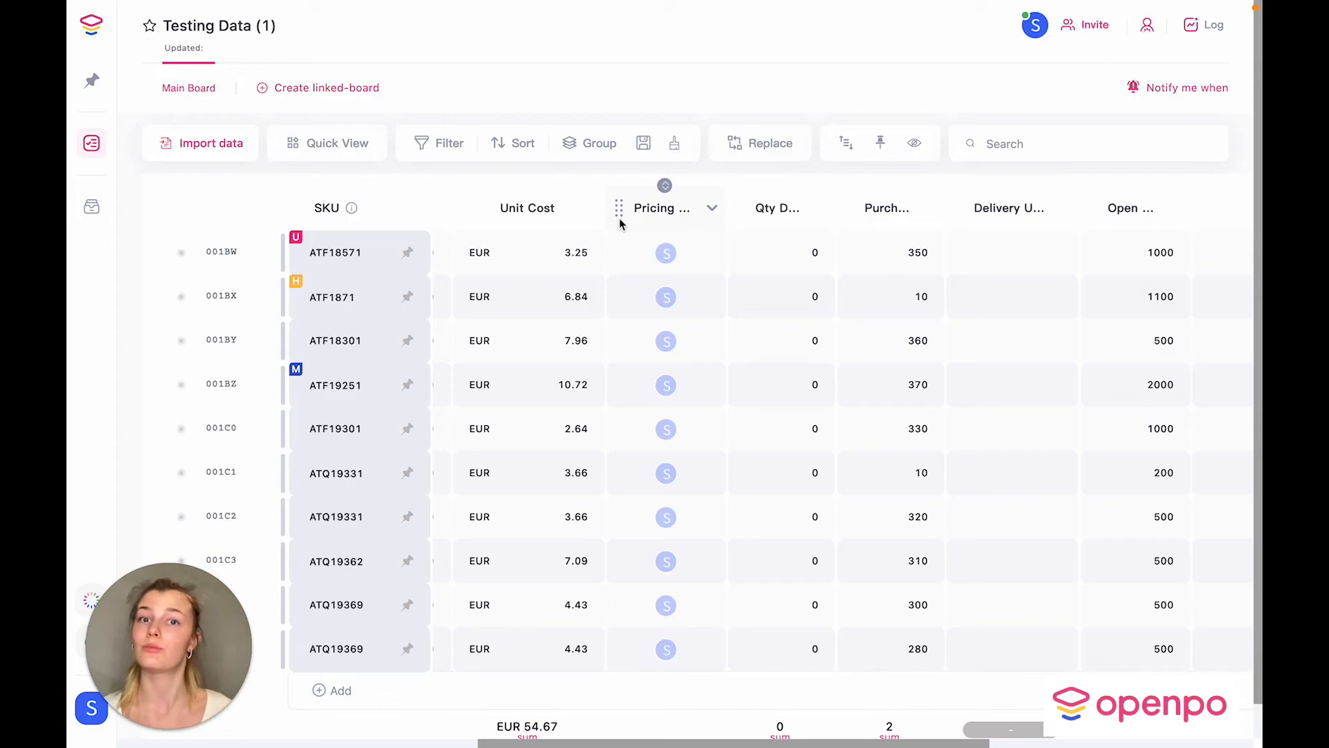
Step: Approve the first SKU's pricing and reject the second SKU's pricing
mouse_move(669, 250)
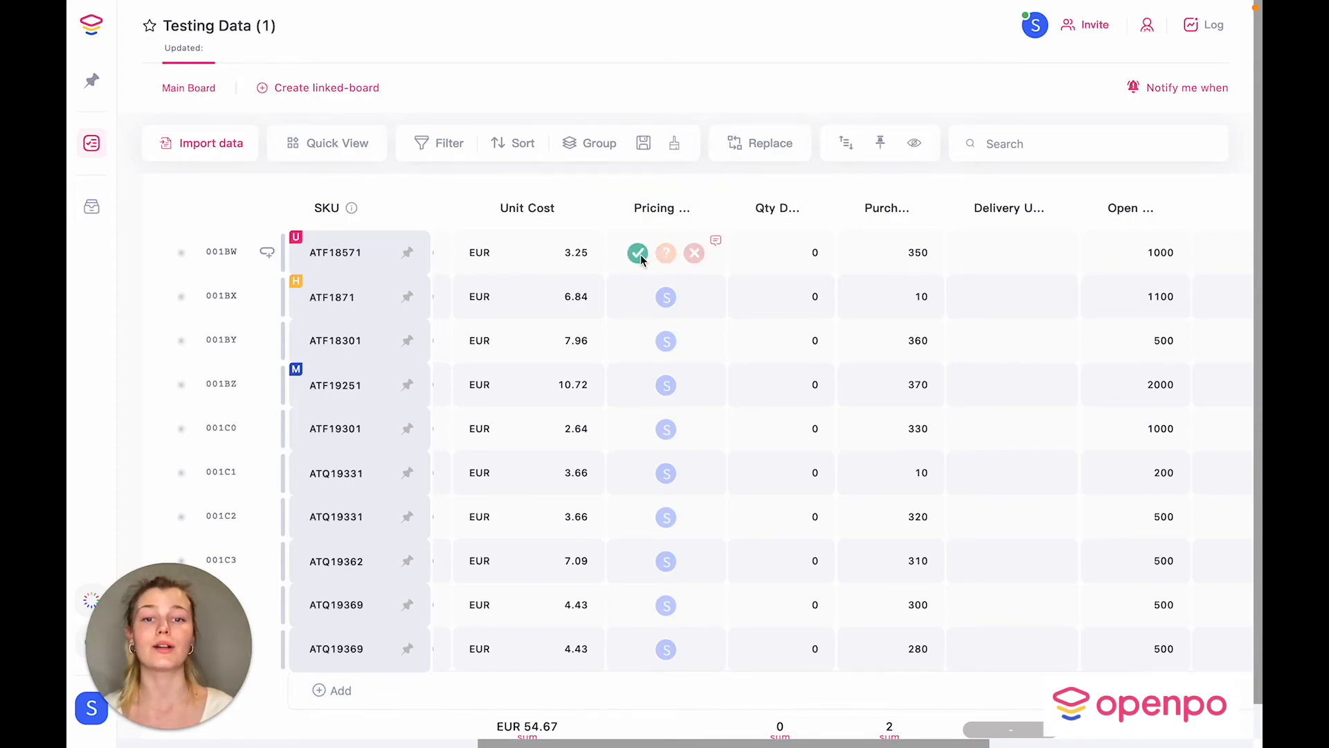
click(638, 254)
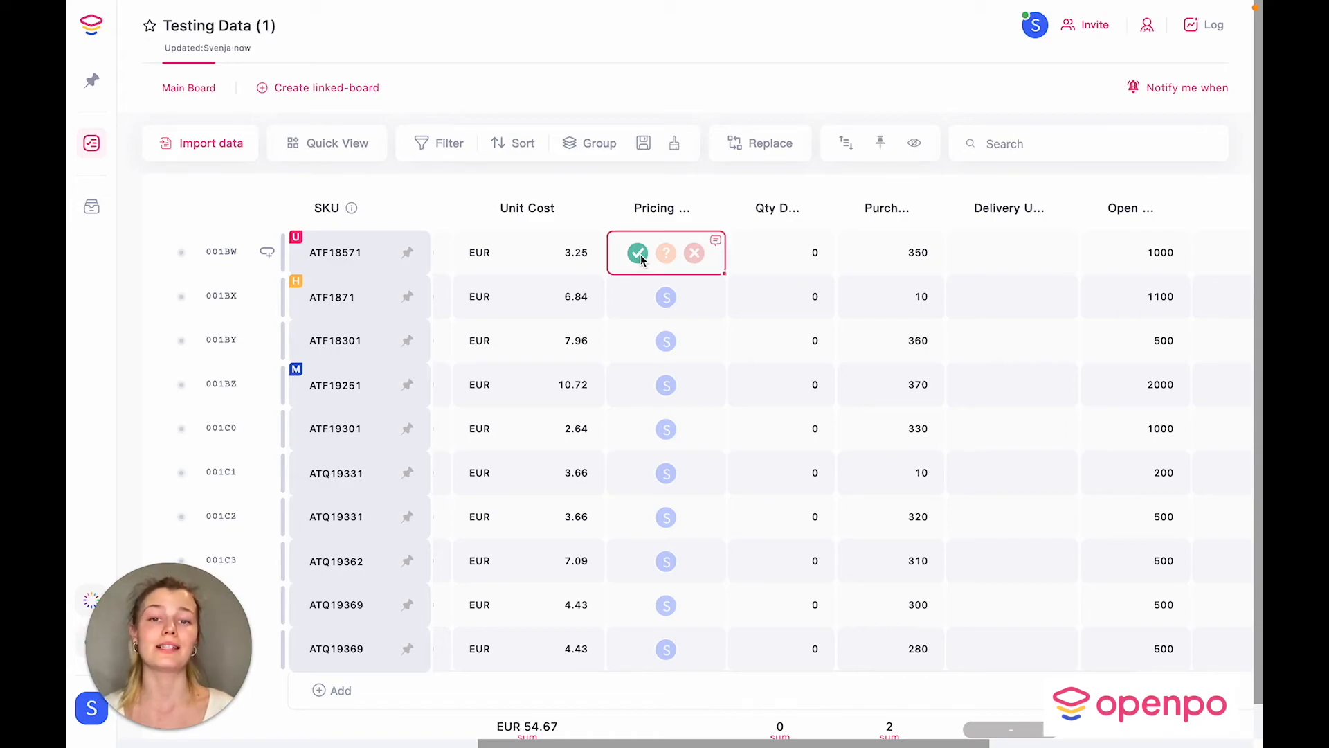
click(693, 298)
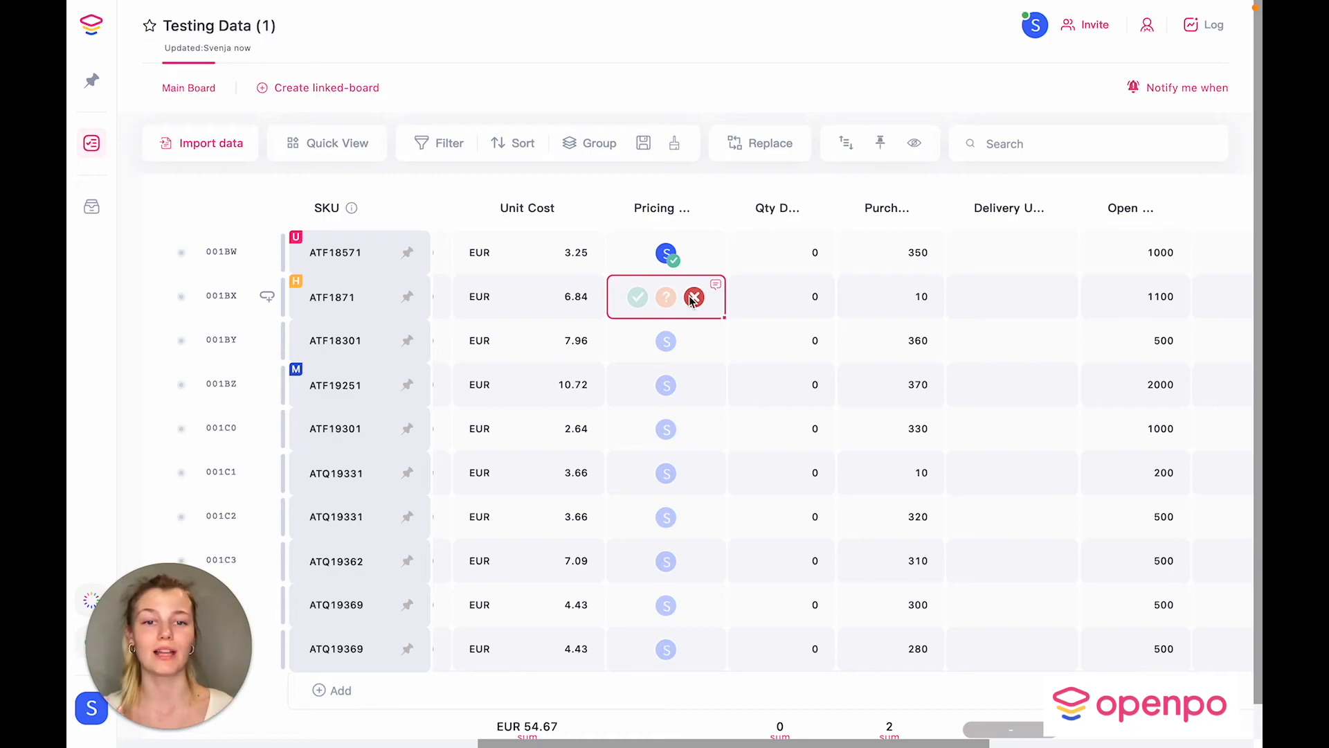
click(693, 298)
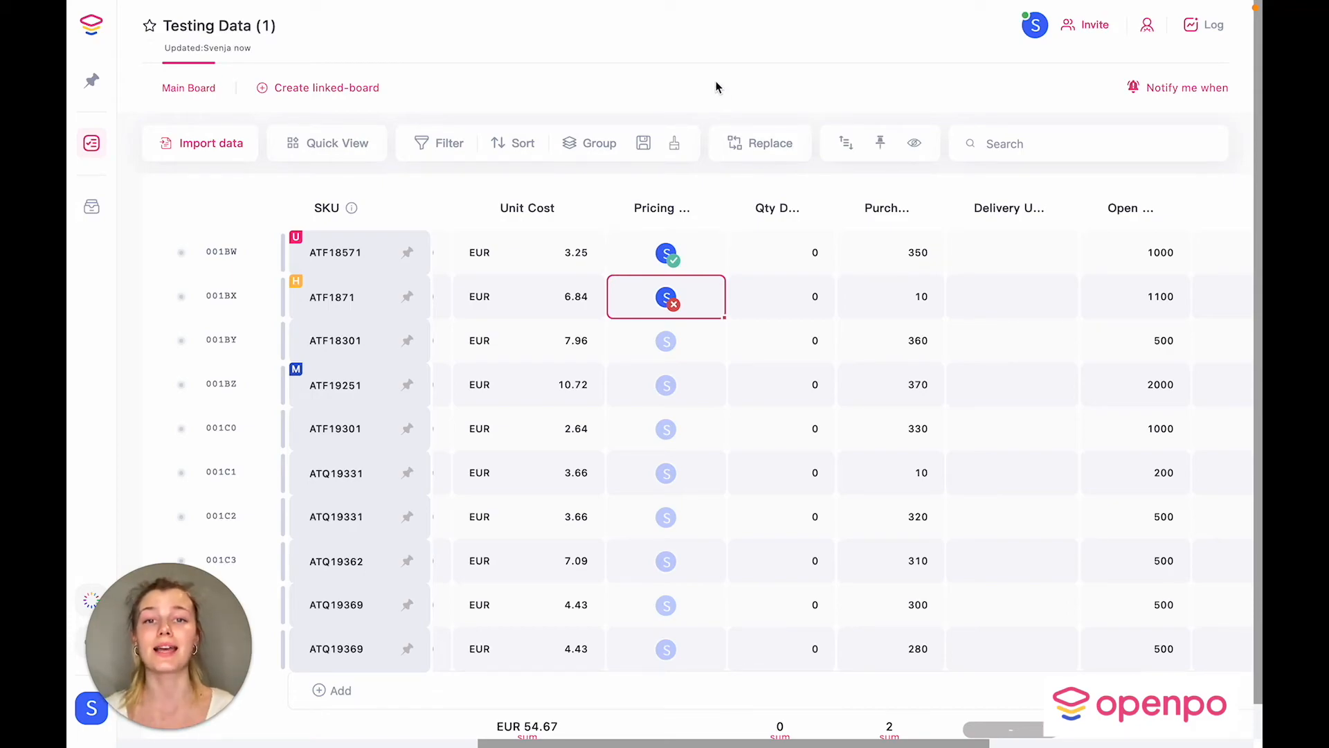
Step: Add a Timeline column and give the first row the range January 26 – February 3
scroll(928, 166, right, 5)
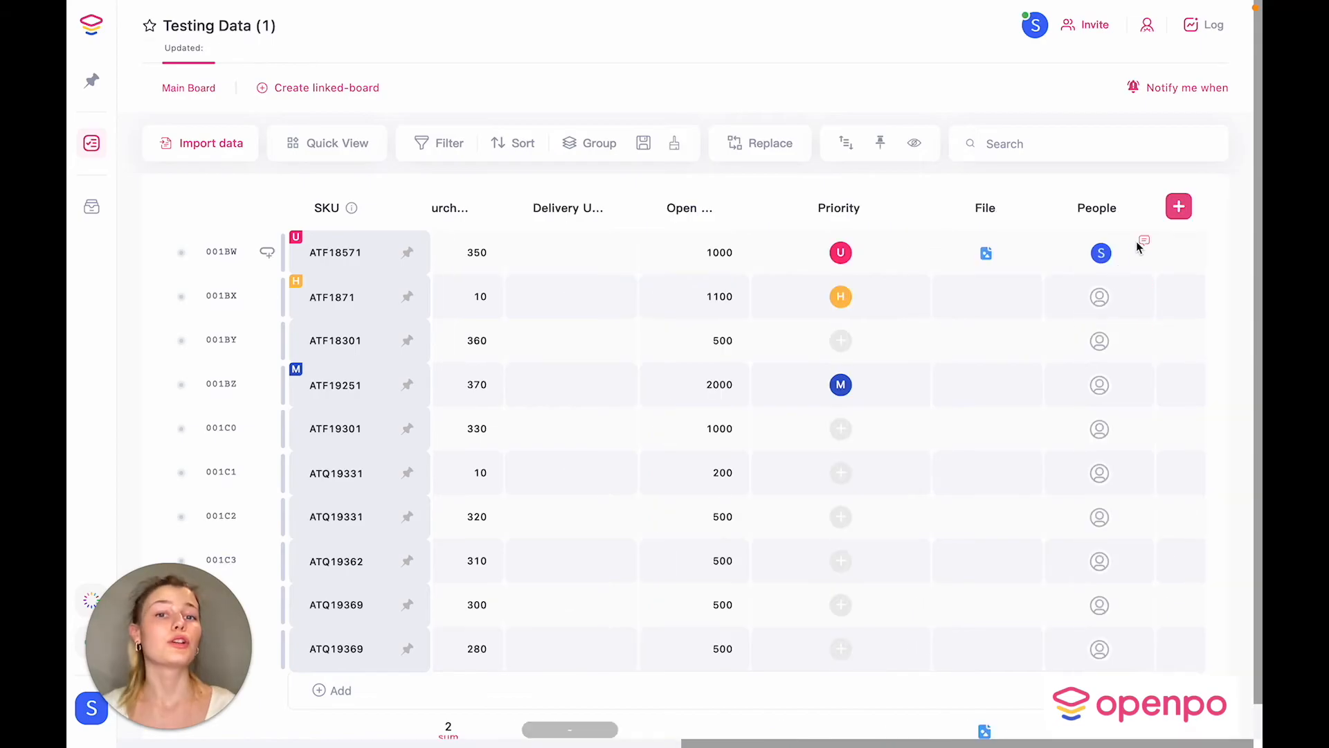
click(1178, 206)
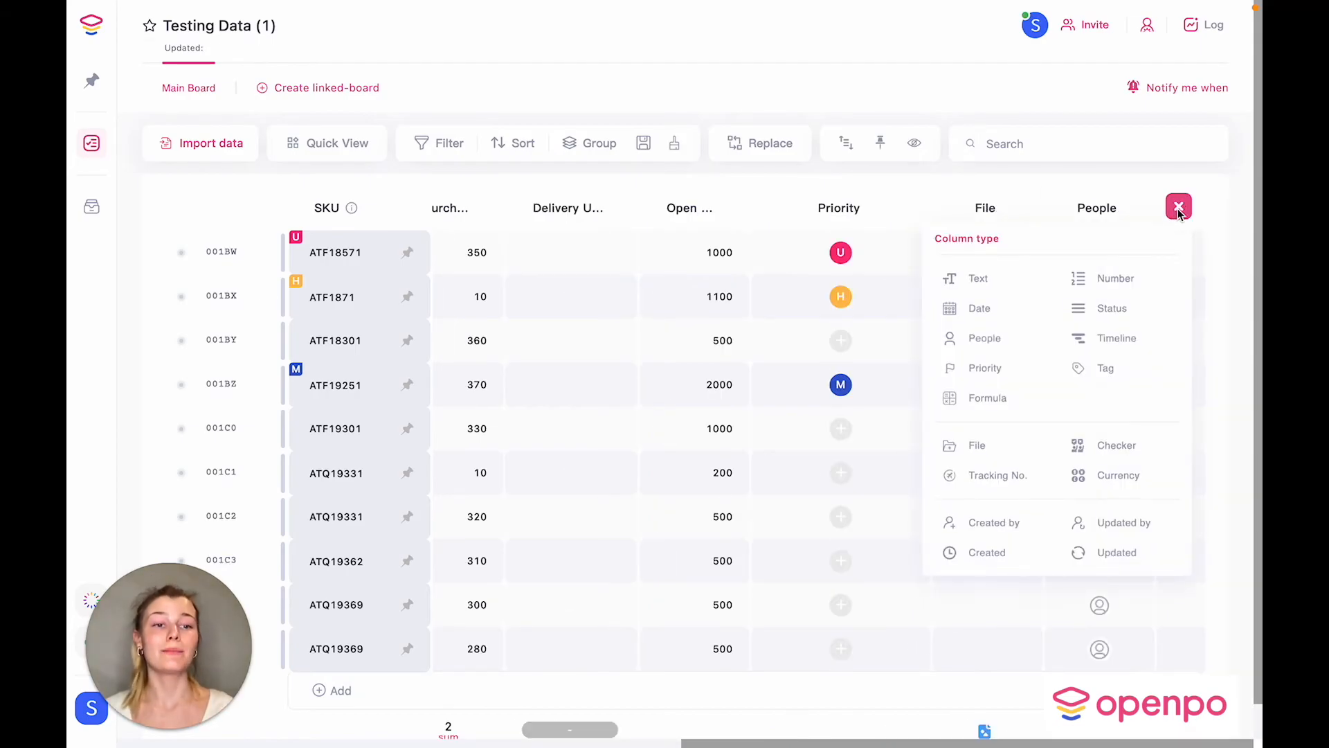
click(1127, 340)
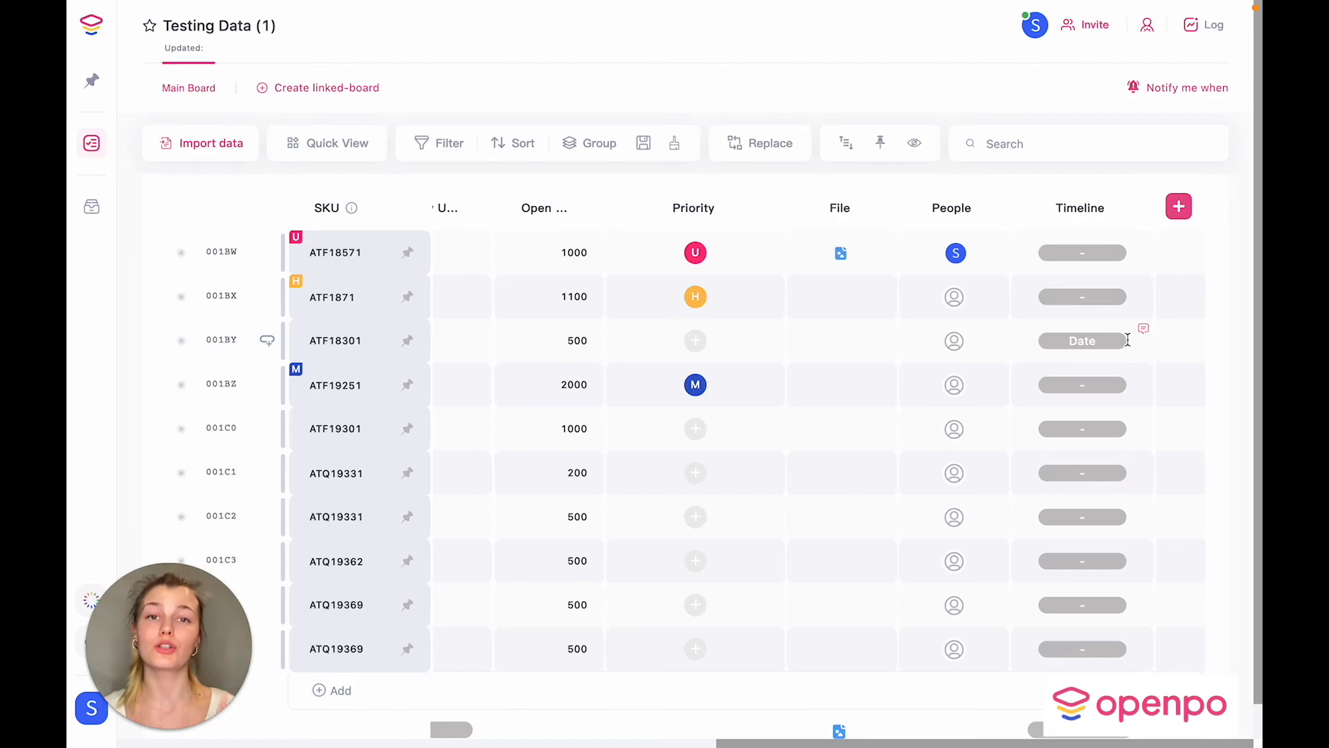
click(1091, 256)
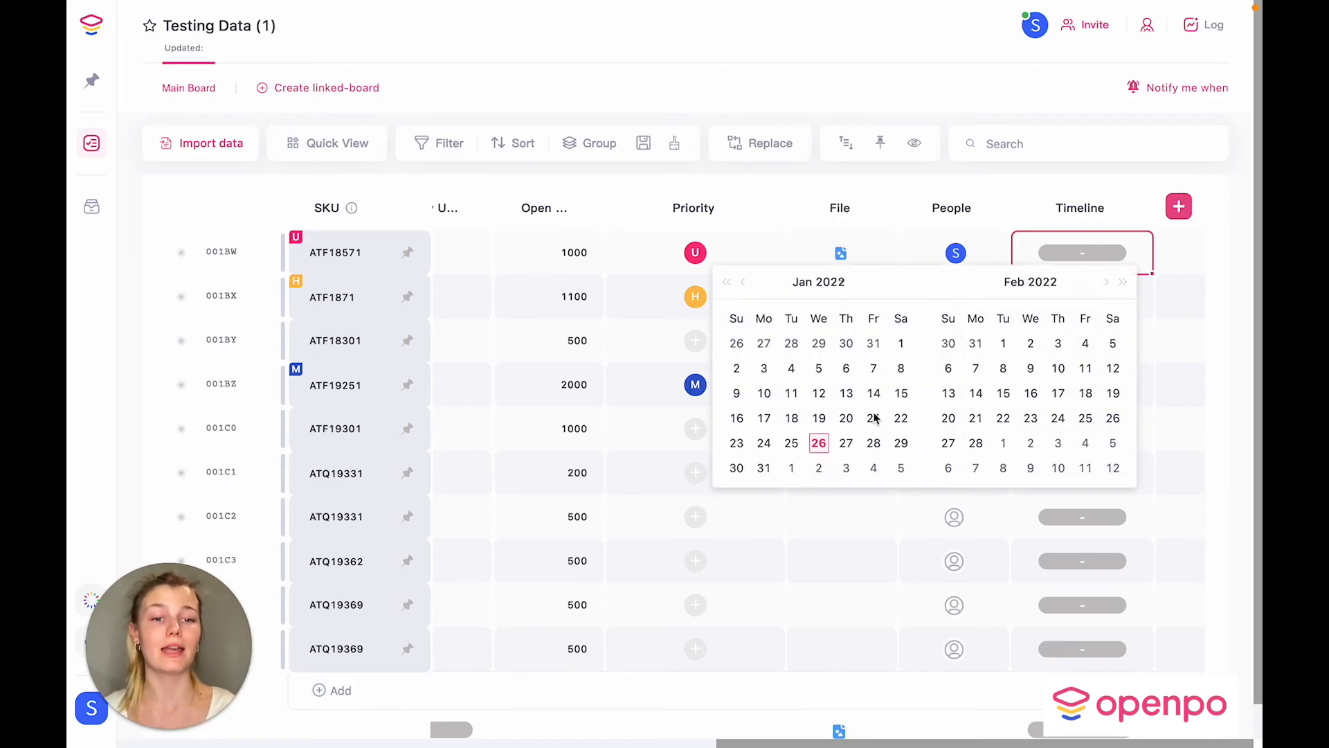
click(821, 445)
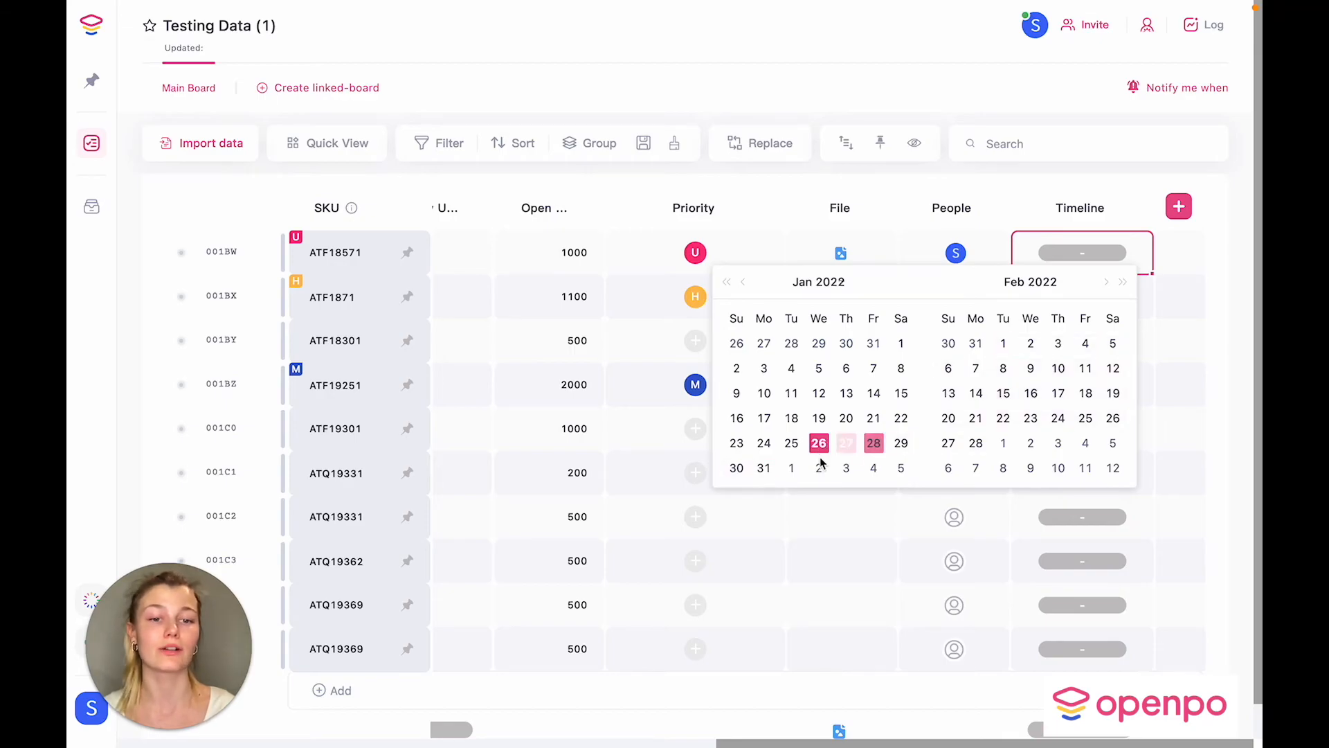
click(819, 470)
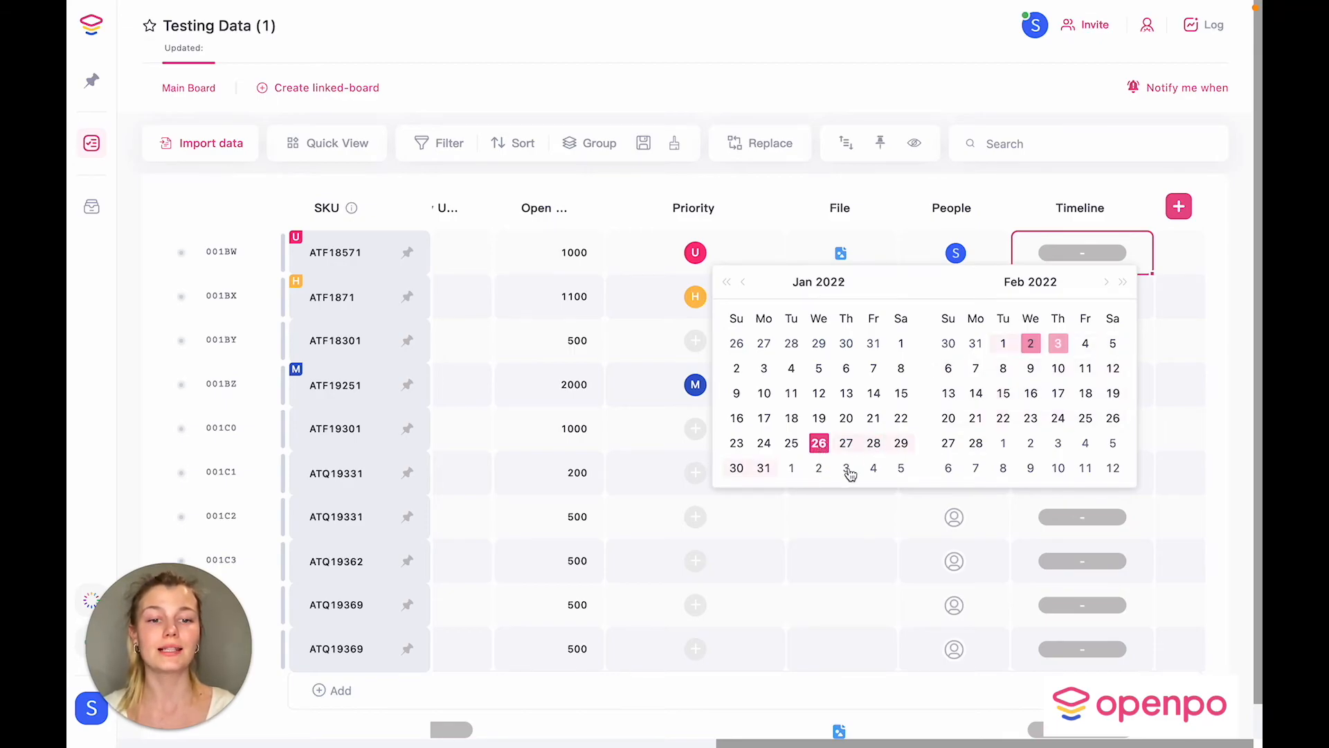
click(846, 468)
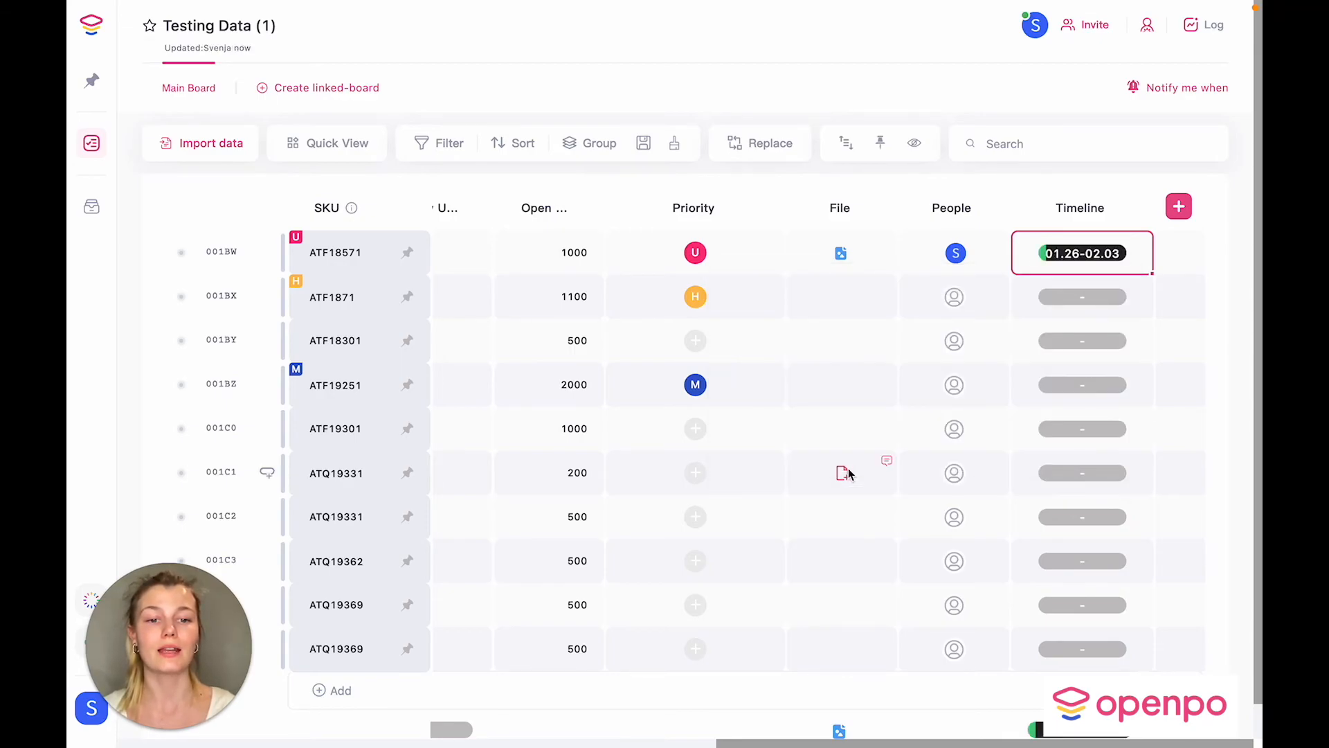
Step: Set the second row's timeline to January 26 – January 28
click(1081, 300)
click(1082, 300)
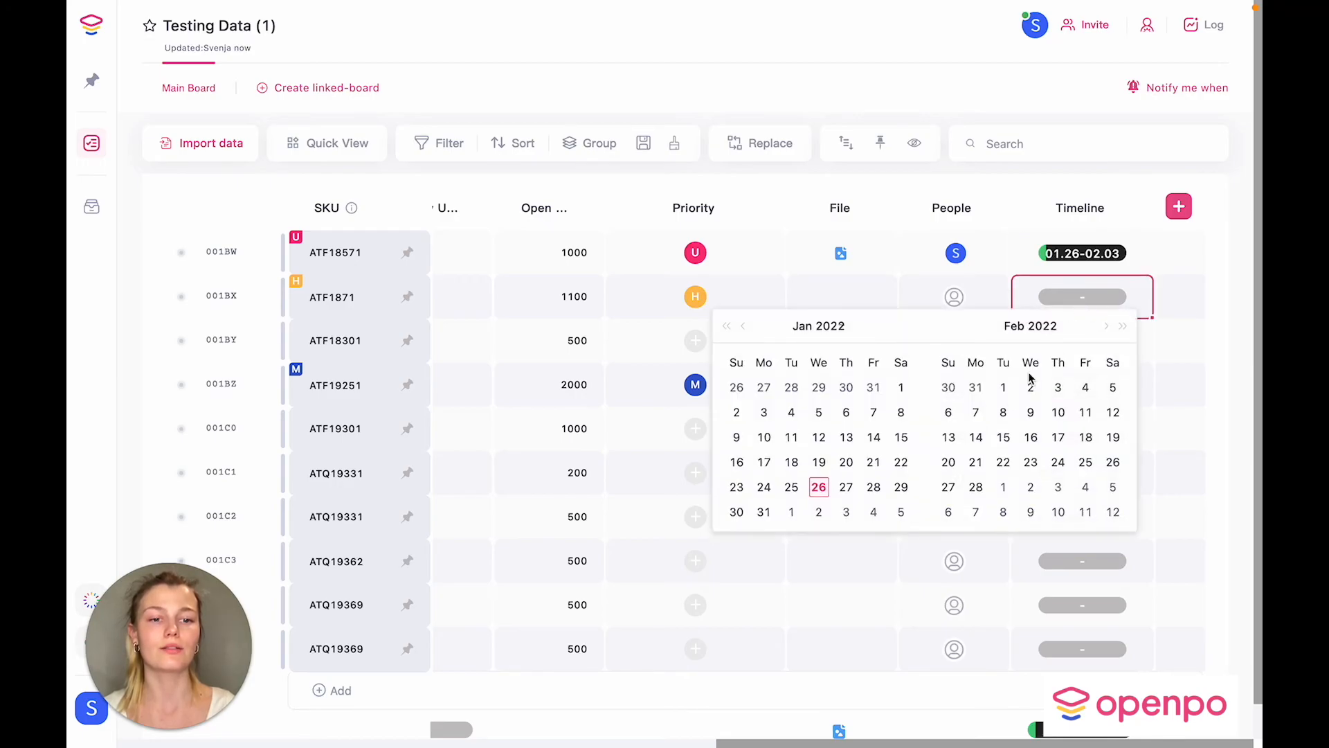
click(819, 487)
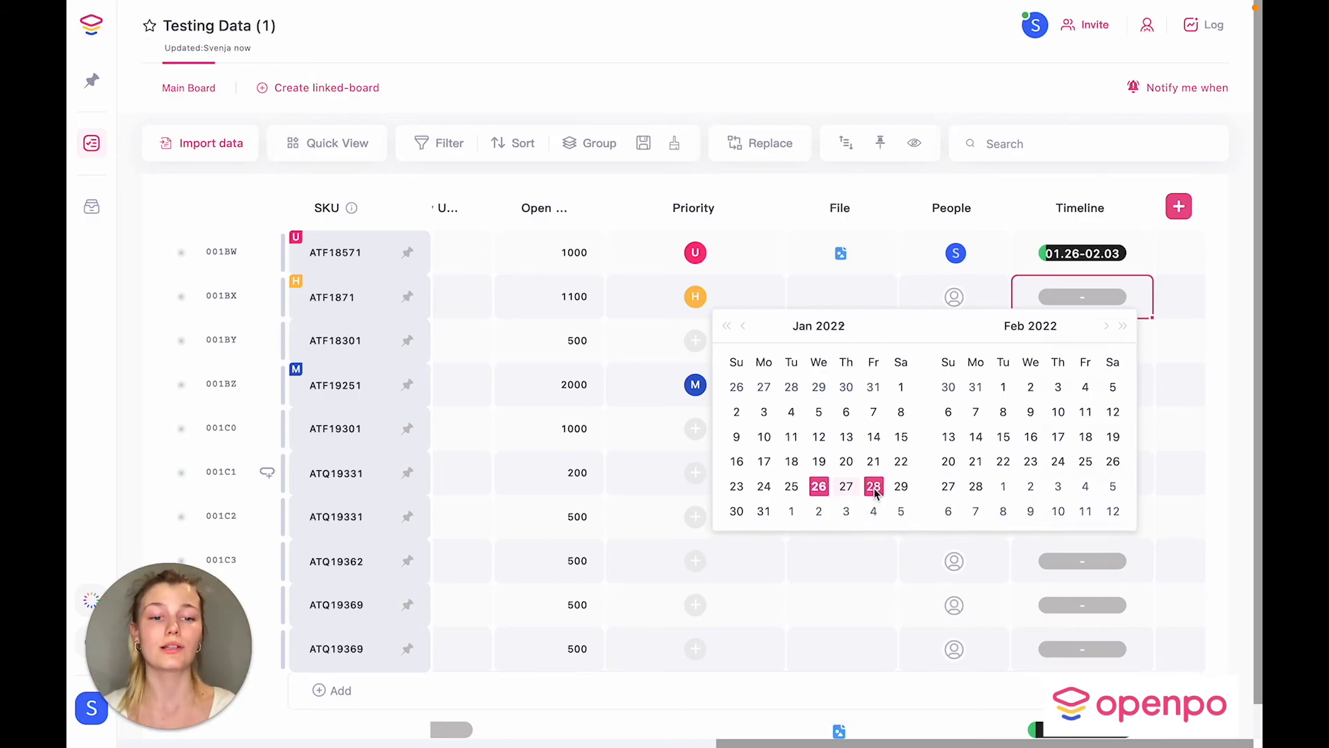
click(874, 488)
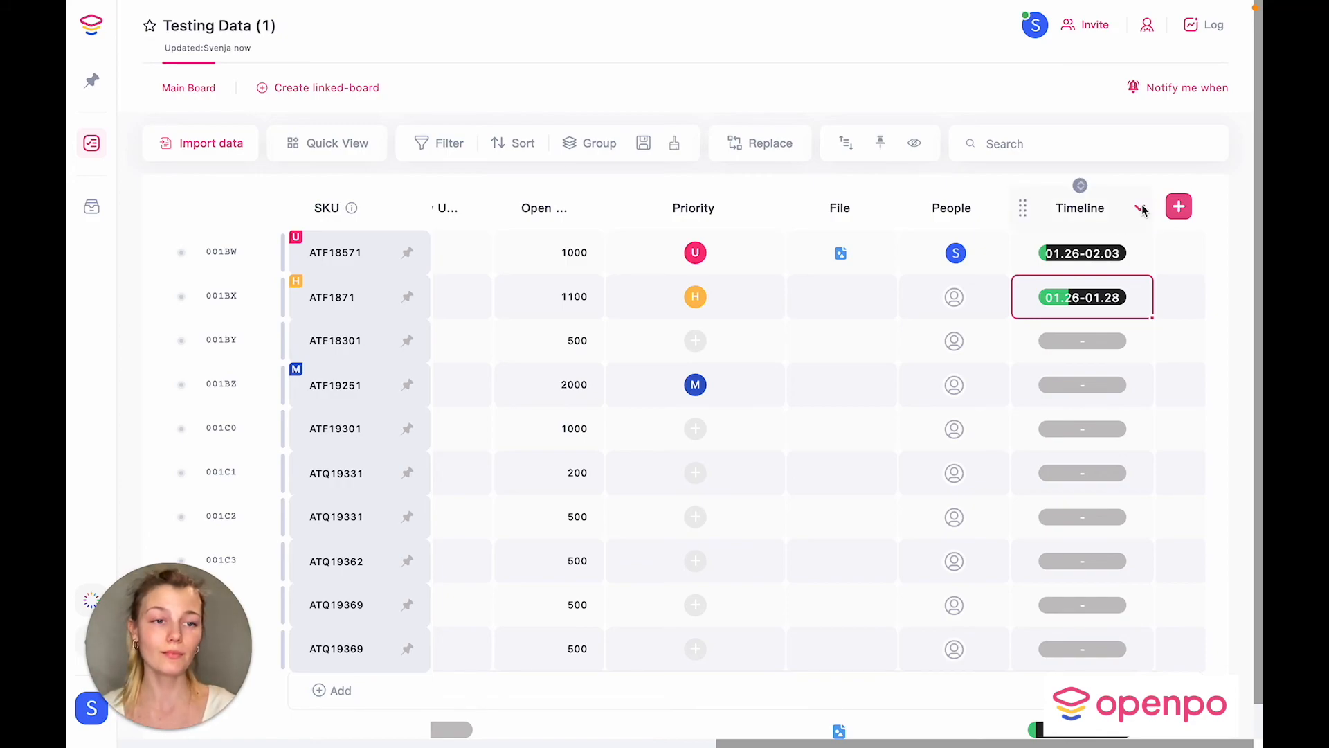
Step: Link the Timeline dates to start at PO Date and end at Delivery Required
click(1140, 209)
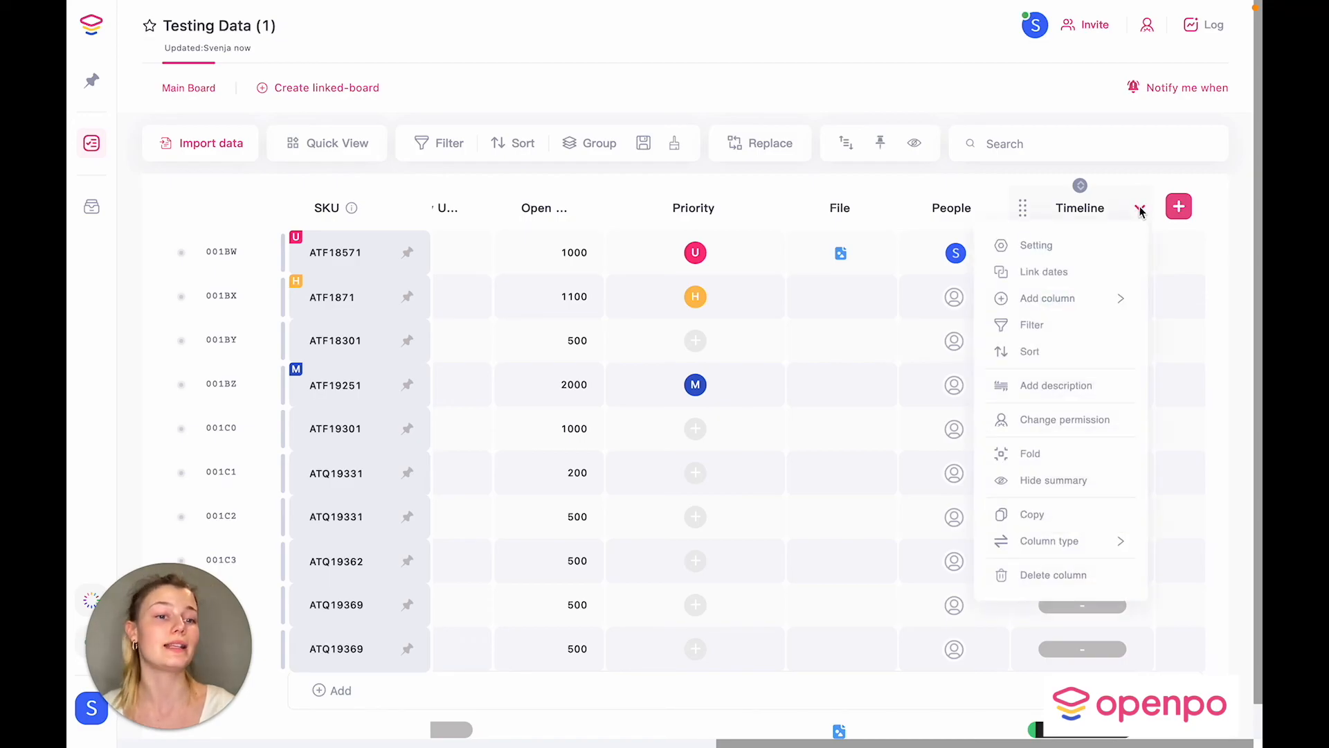
click(1058, 275)
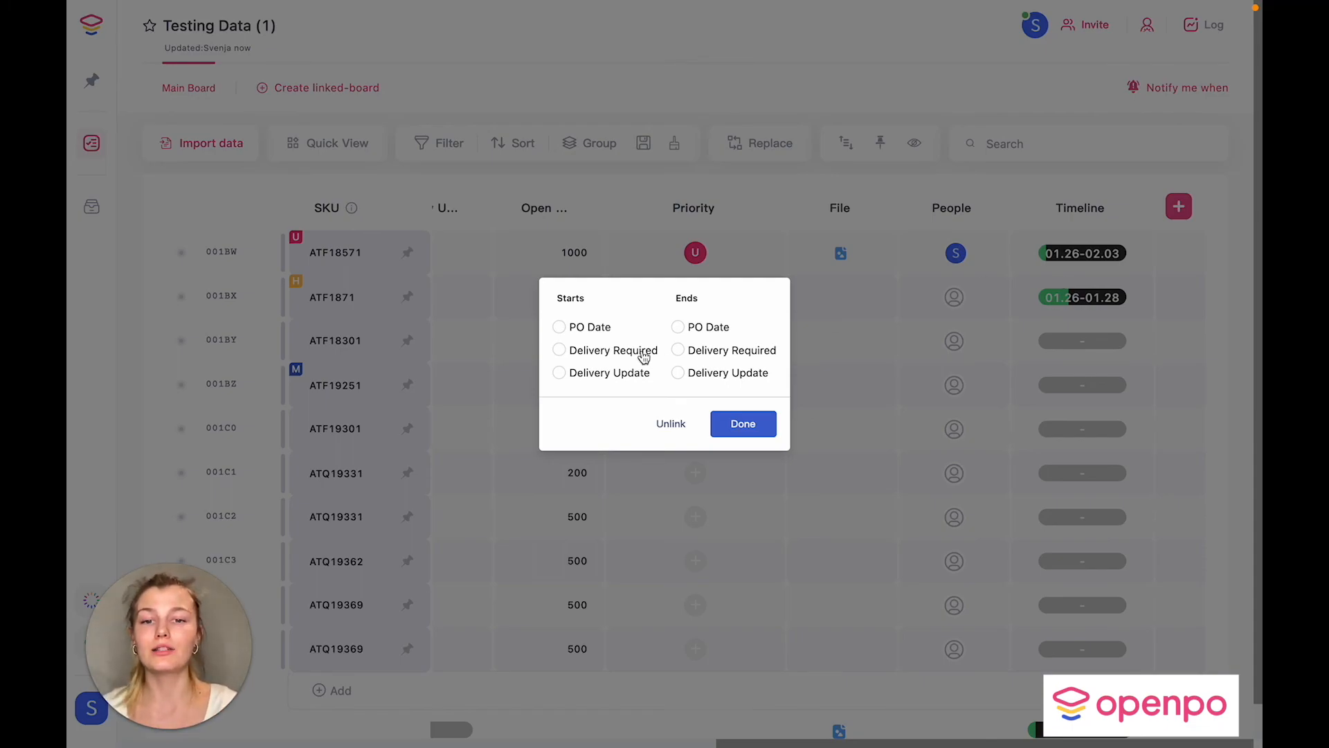
click(560, 327)
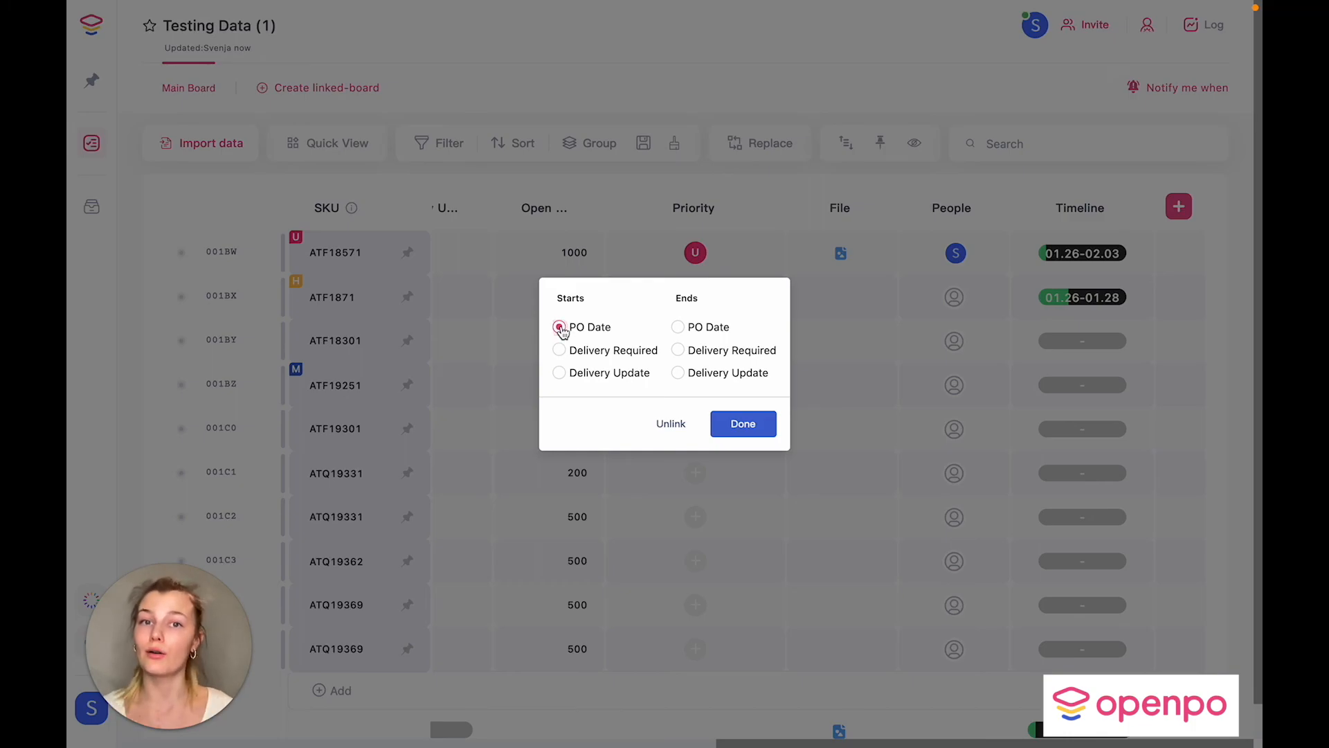
click(678, 351)
click(745, 425)
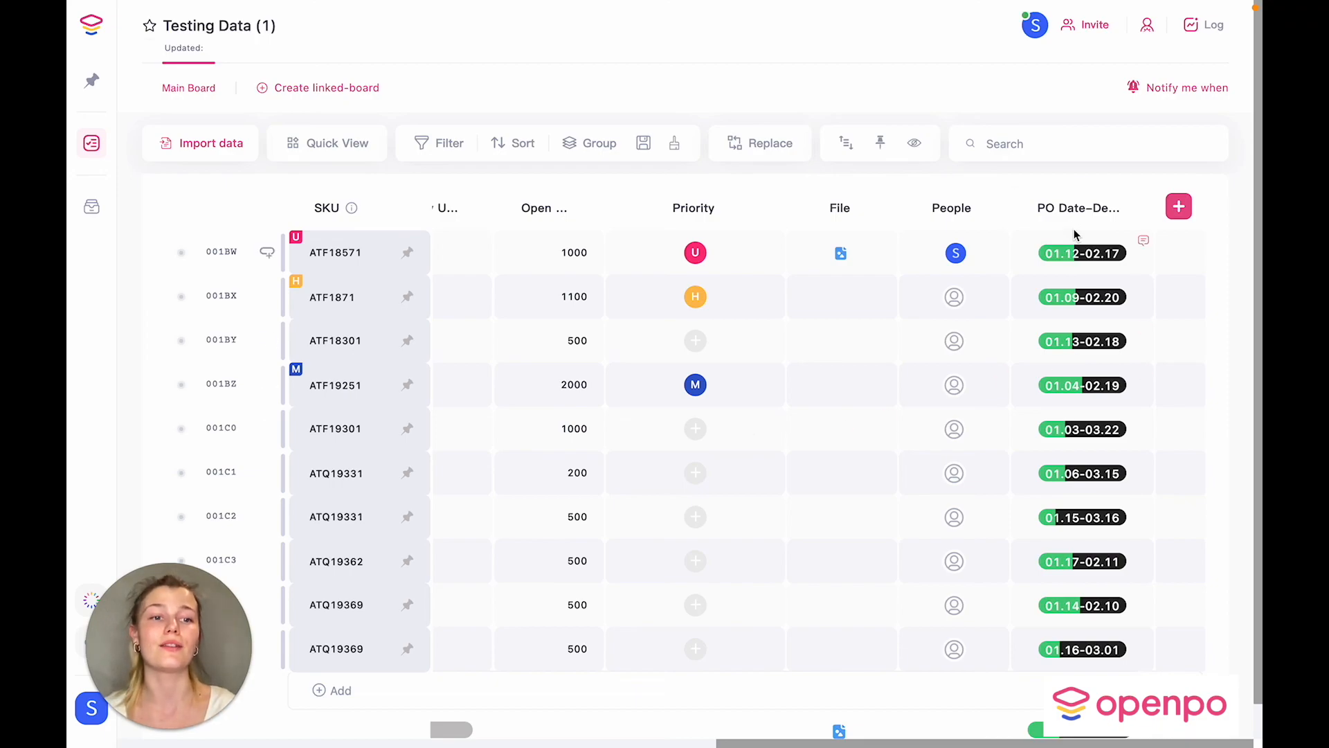
Step: Scroll the original Testing Data board back left to the SKU and Supplier columns
scroll(1076, 471, down, 1)
scroll(1077, 472, up, 1)
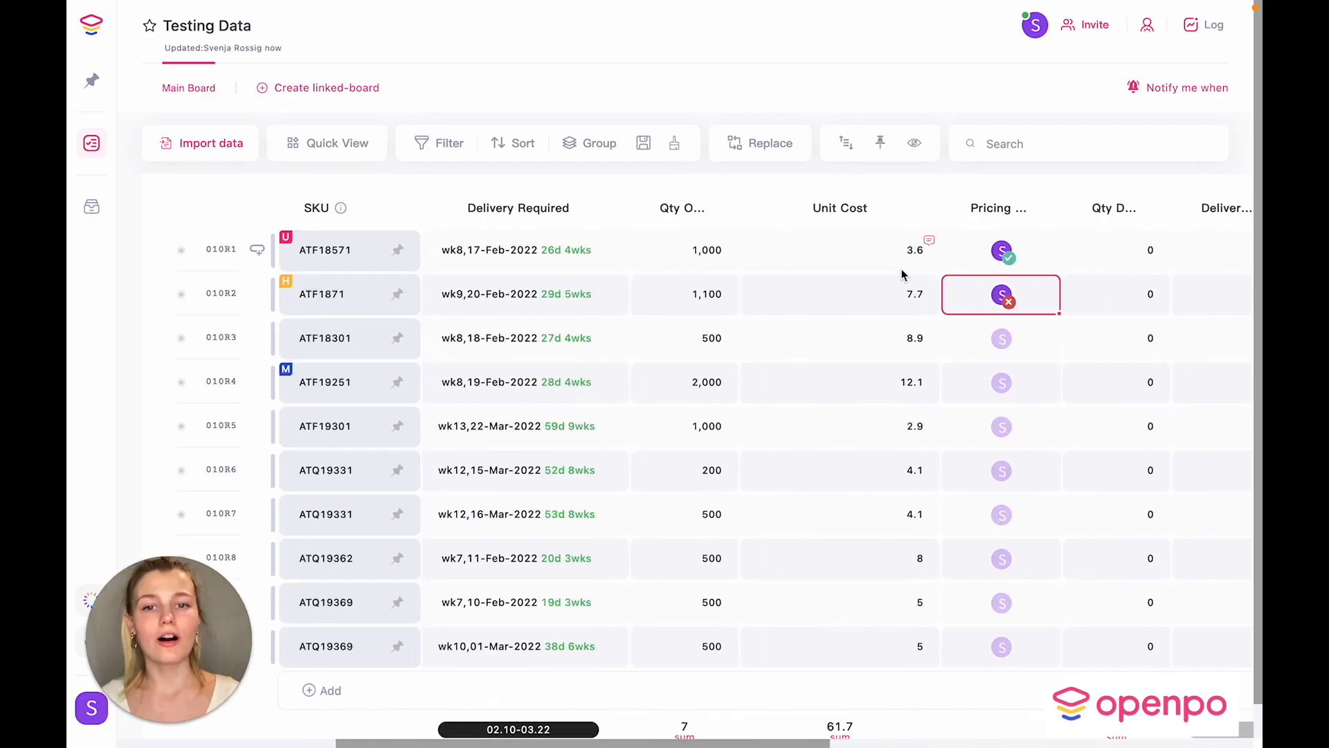
scroll(903, 276, left, 5)
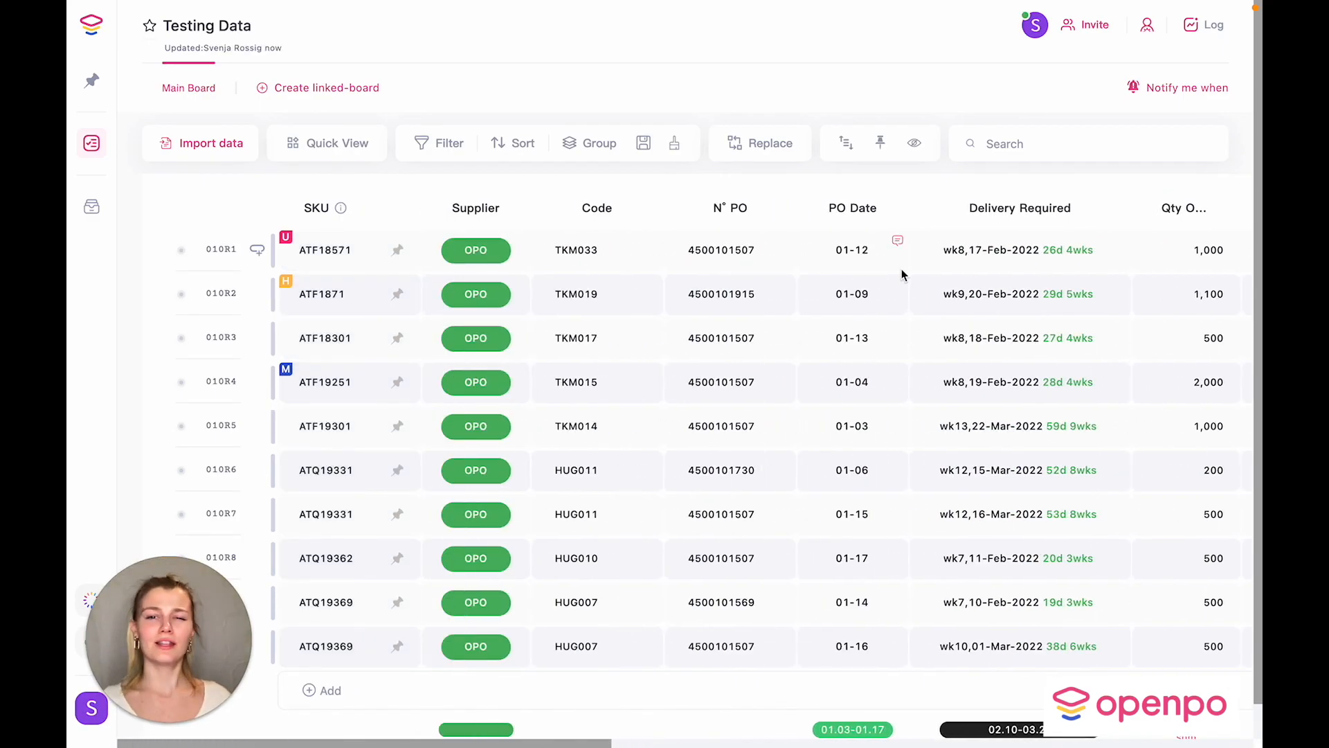